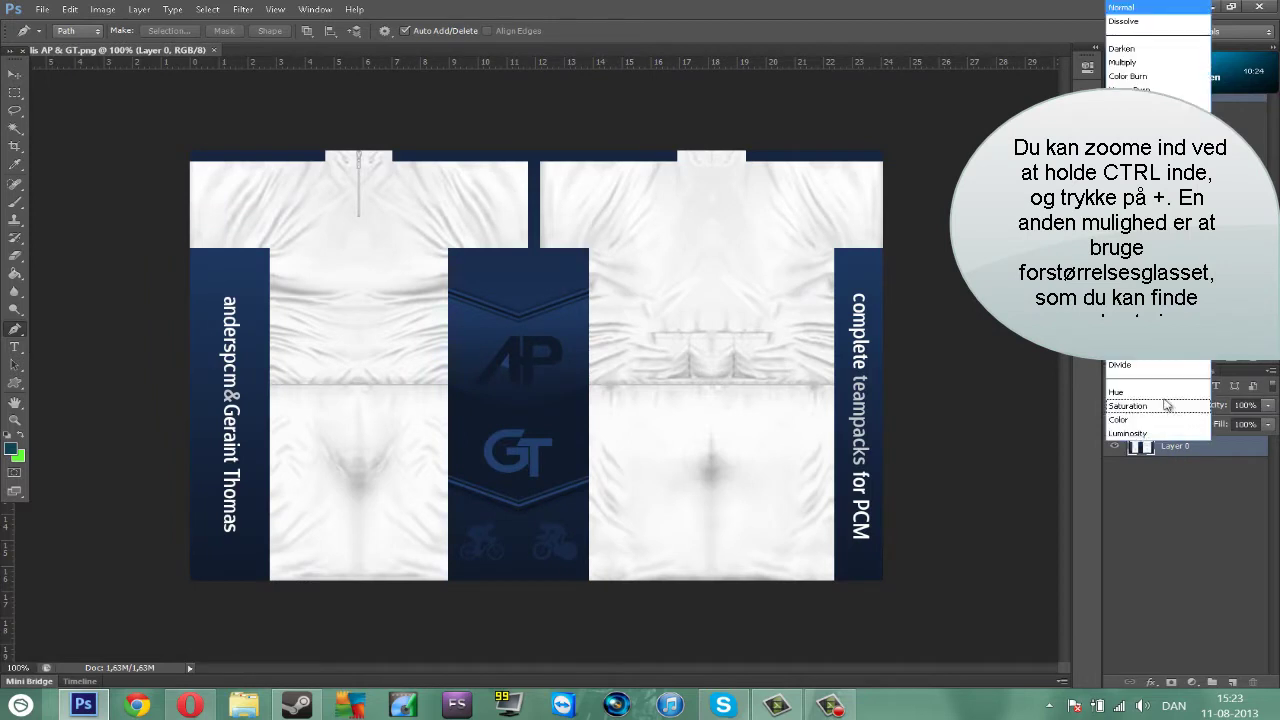
Step: Set Layer 0's blend mode to Multiply and add a new empty layer beneath it
left_click(1150, 62)
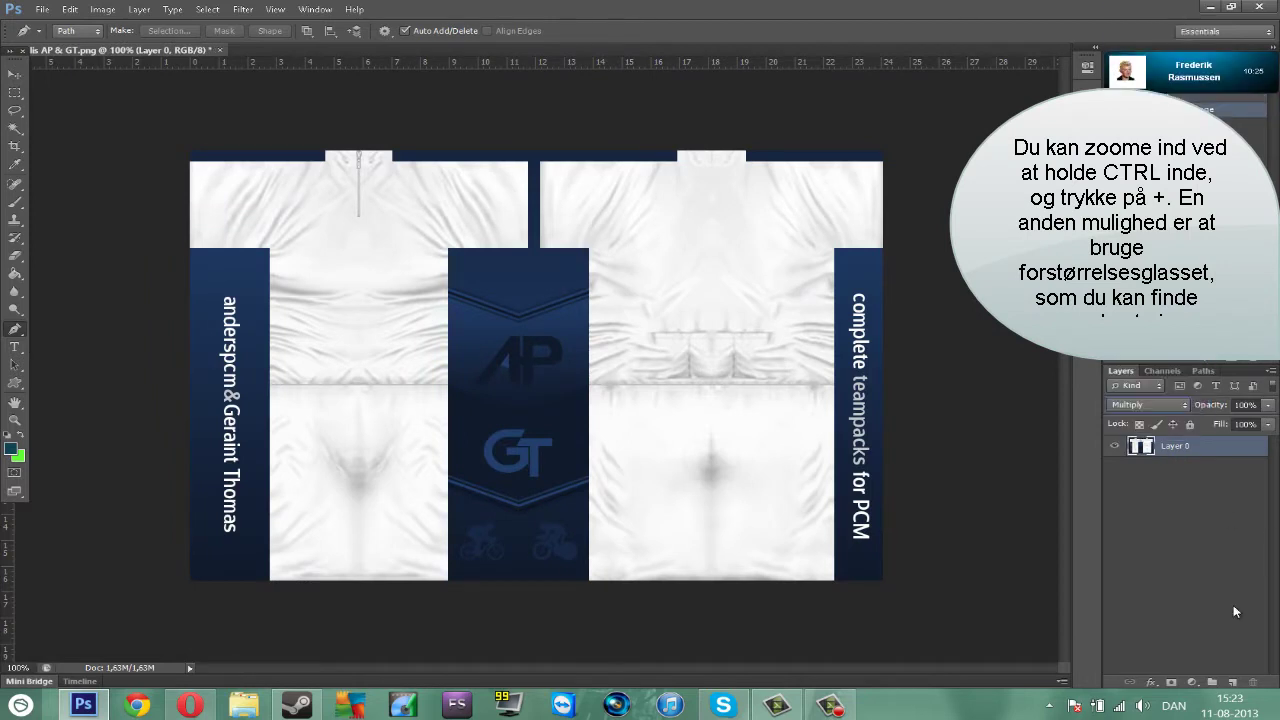
left_click(1232, 682)
left_click_drag(1180, 450, 1176, 483)
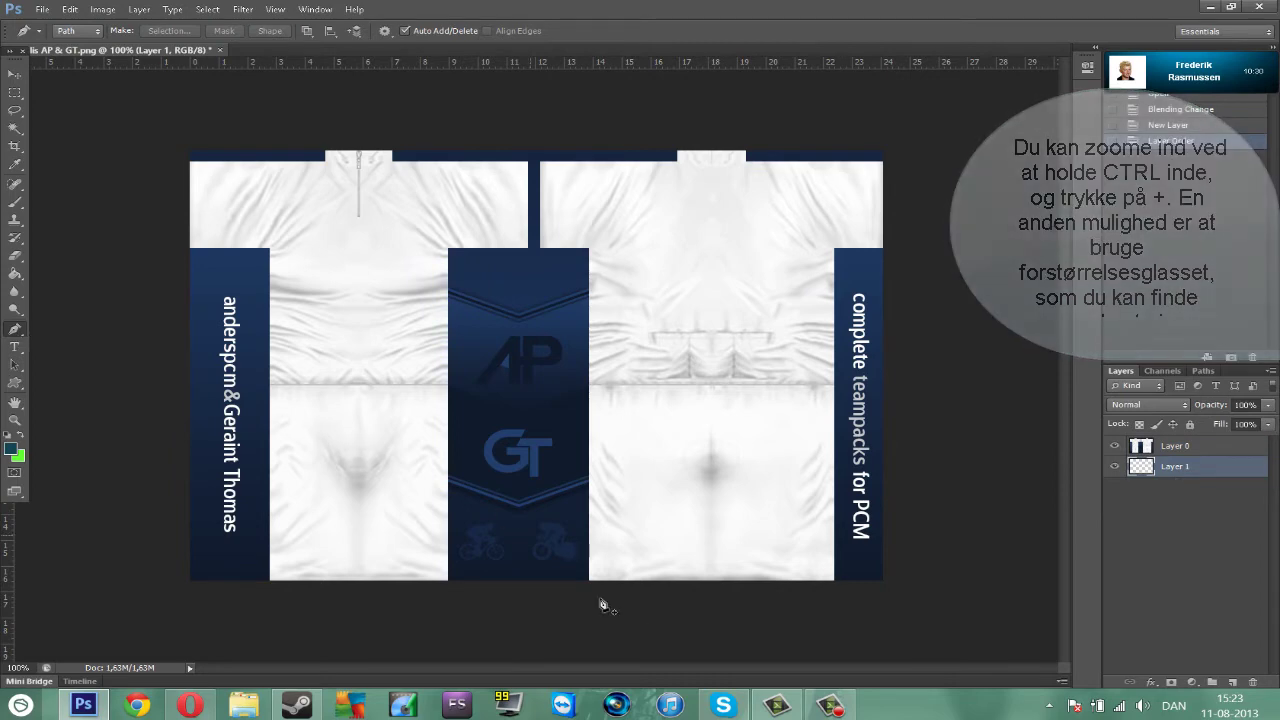
Step: Set the foreground colour to teal blue (#3695ad)
key("ctrl+plus")
left_click_drag(657, 667, 567, 667)
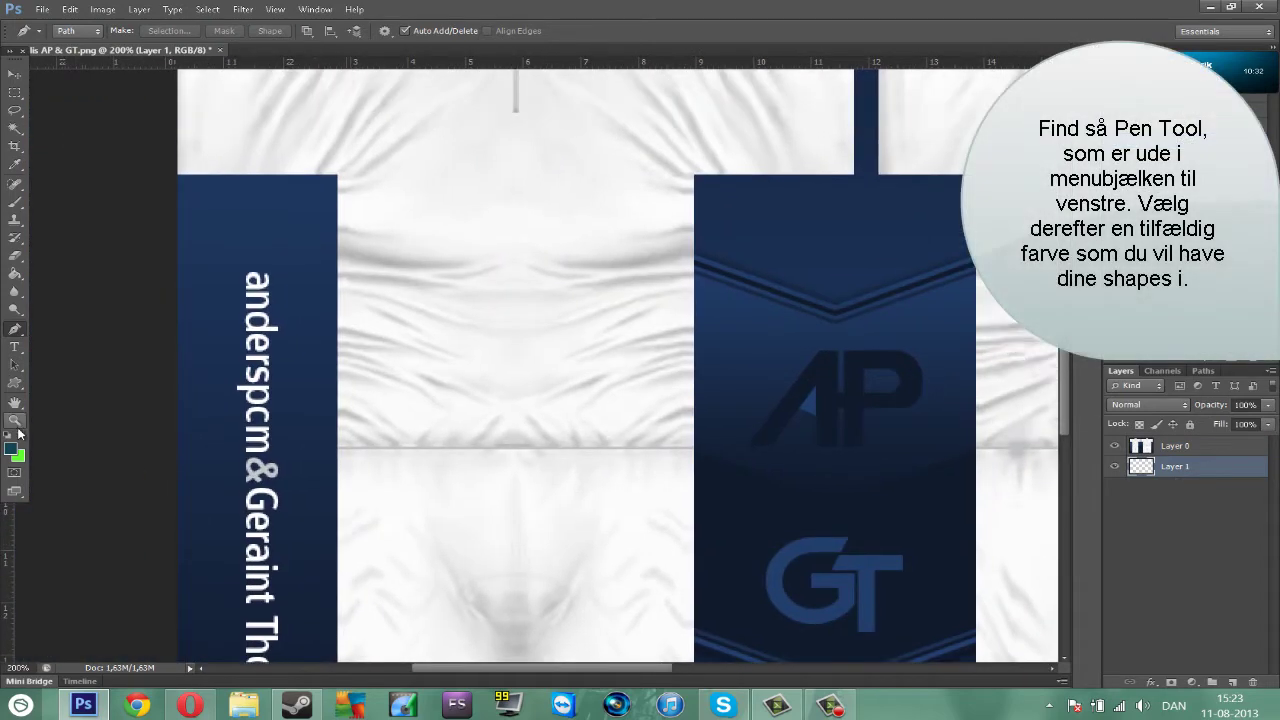
left_click(12, 448)
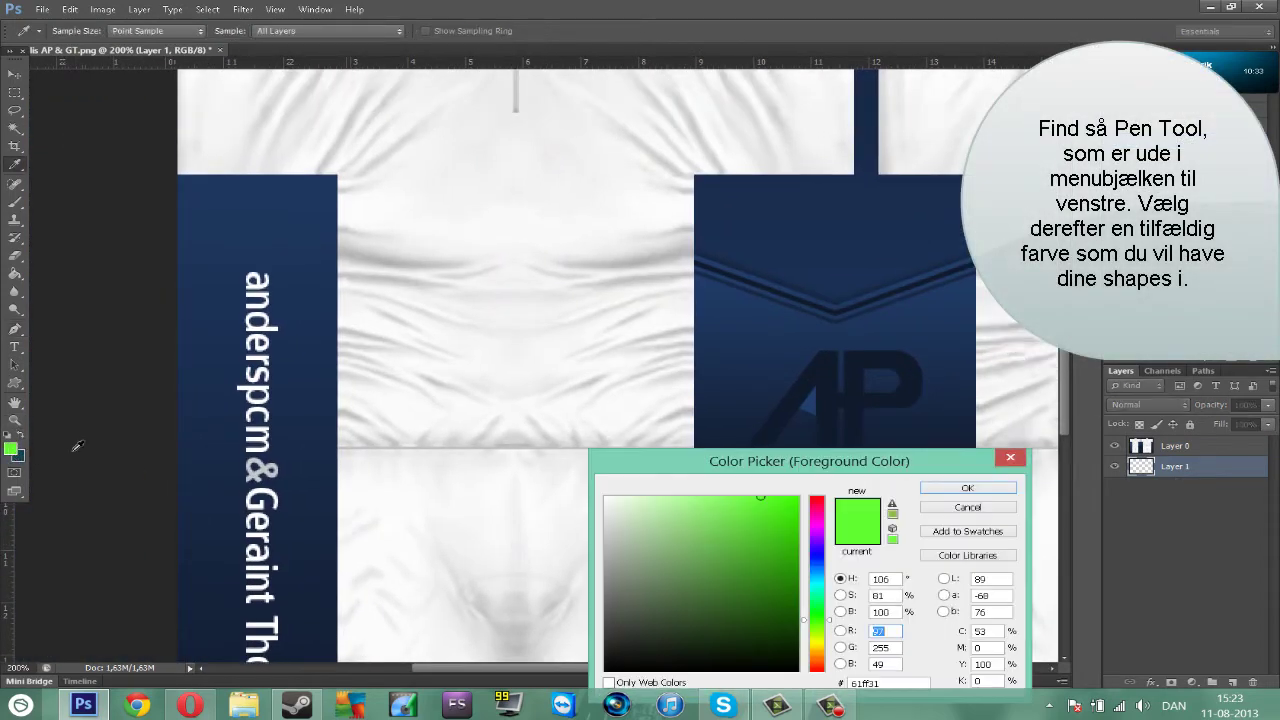
left_click(817, 578)
left_click_drag(771, 557, 737, 551)
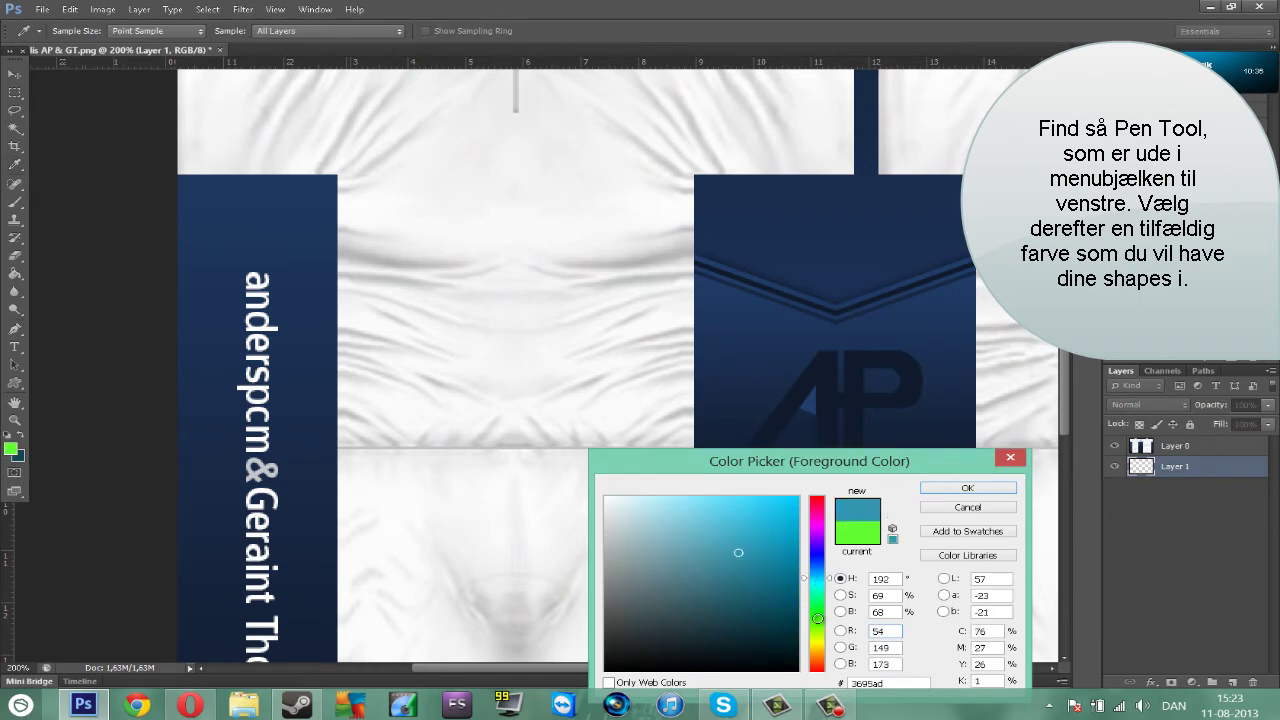
key("Return")
Step: Draw a narrow four-point Pen path along the front torso's left edge, from the waist seam up to the sleeve corner
key("p")
key("ctrl+plus")
key("ctrl+plus")
left_click_drag(585, 665, 527, 667)
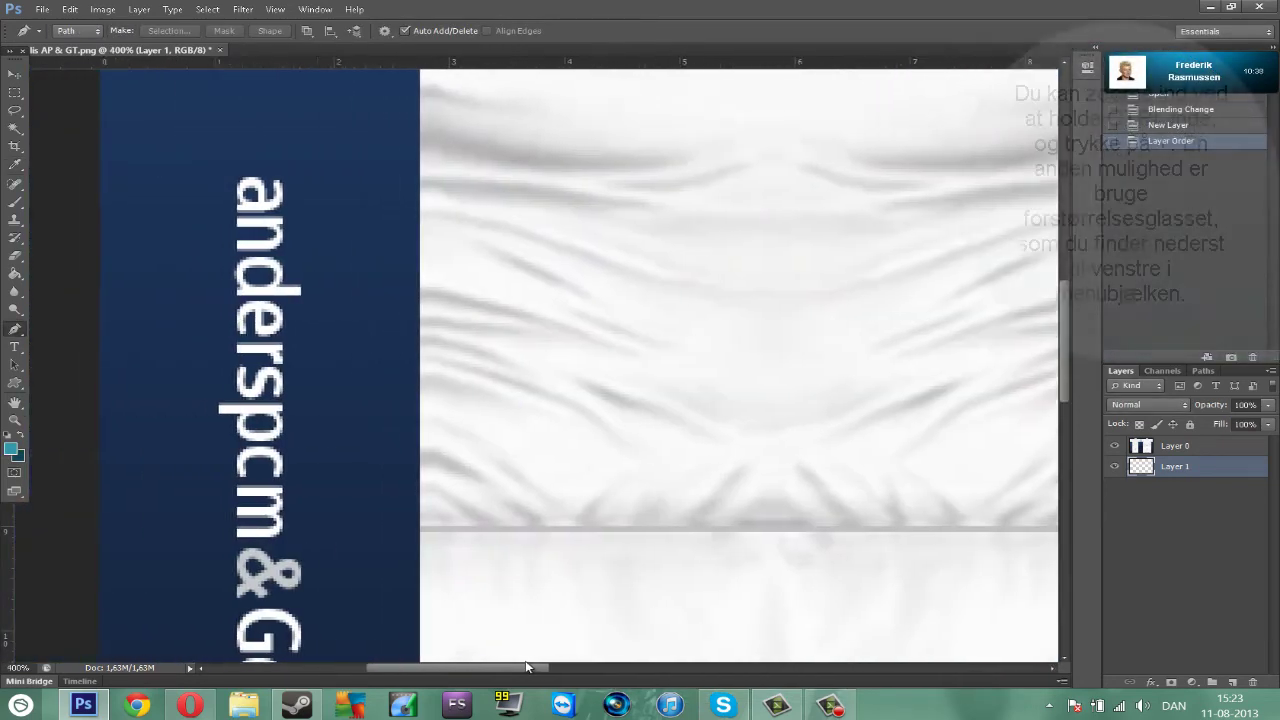
scroll(617, 626, "up", 3)
key("ctrl+minus")
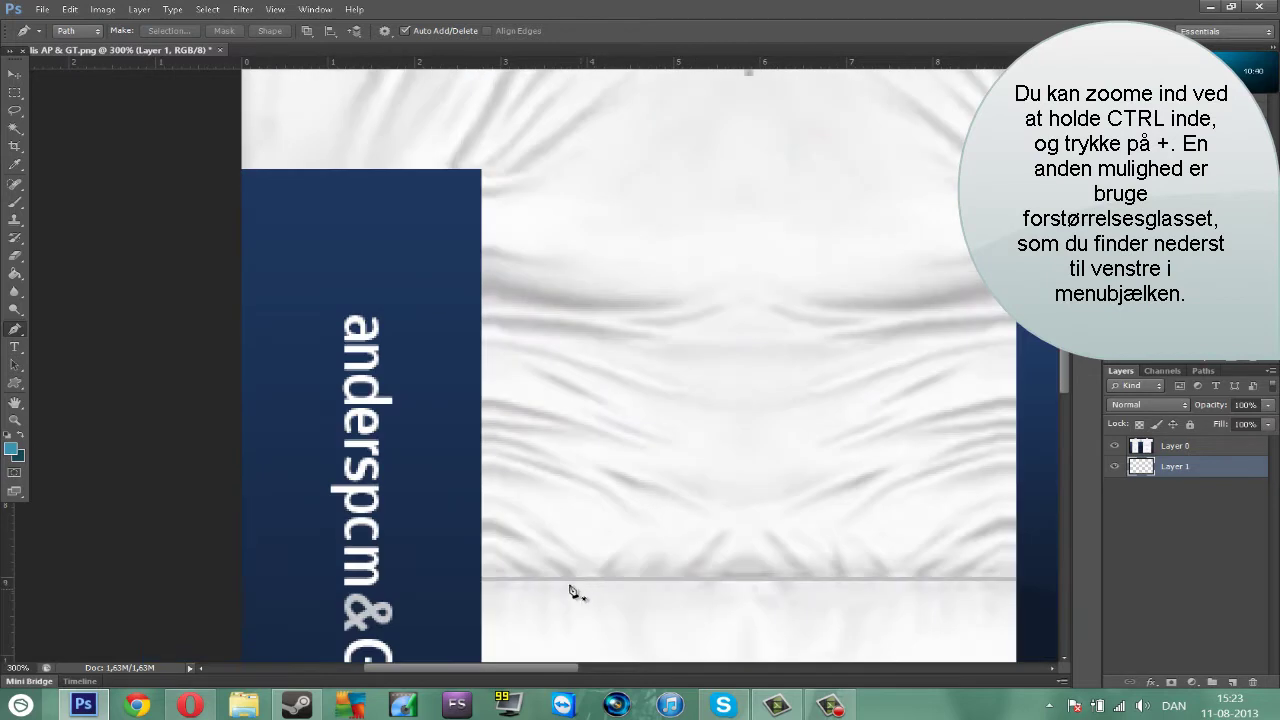
scroll(530, 595, "up", 1)
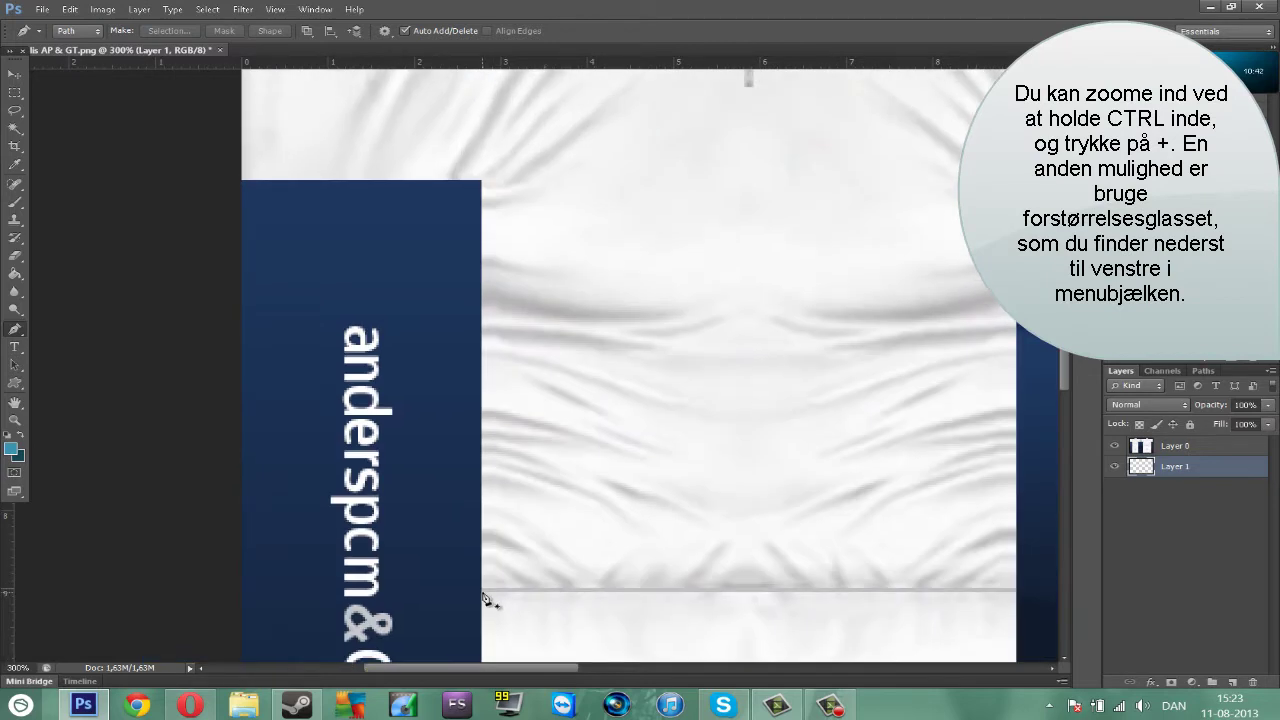
left_click(482, 592)
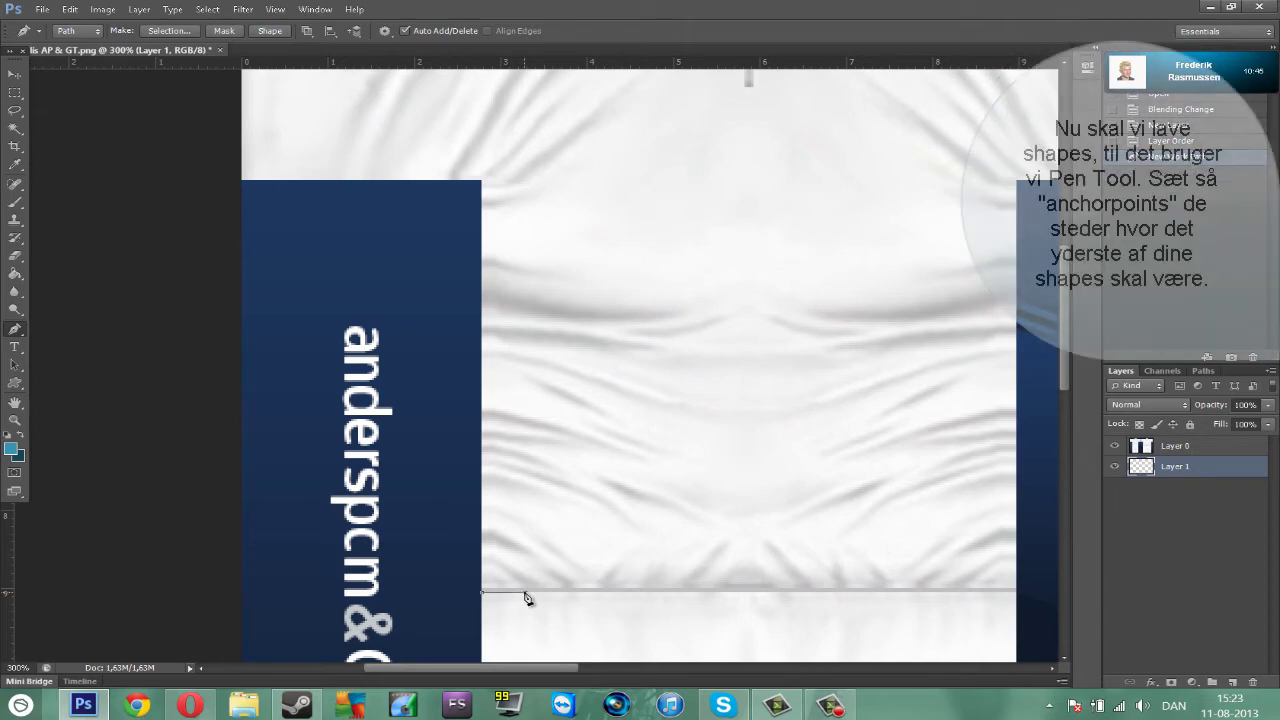
scroll(527, 596, "up", 5)
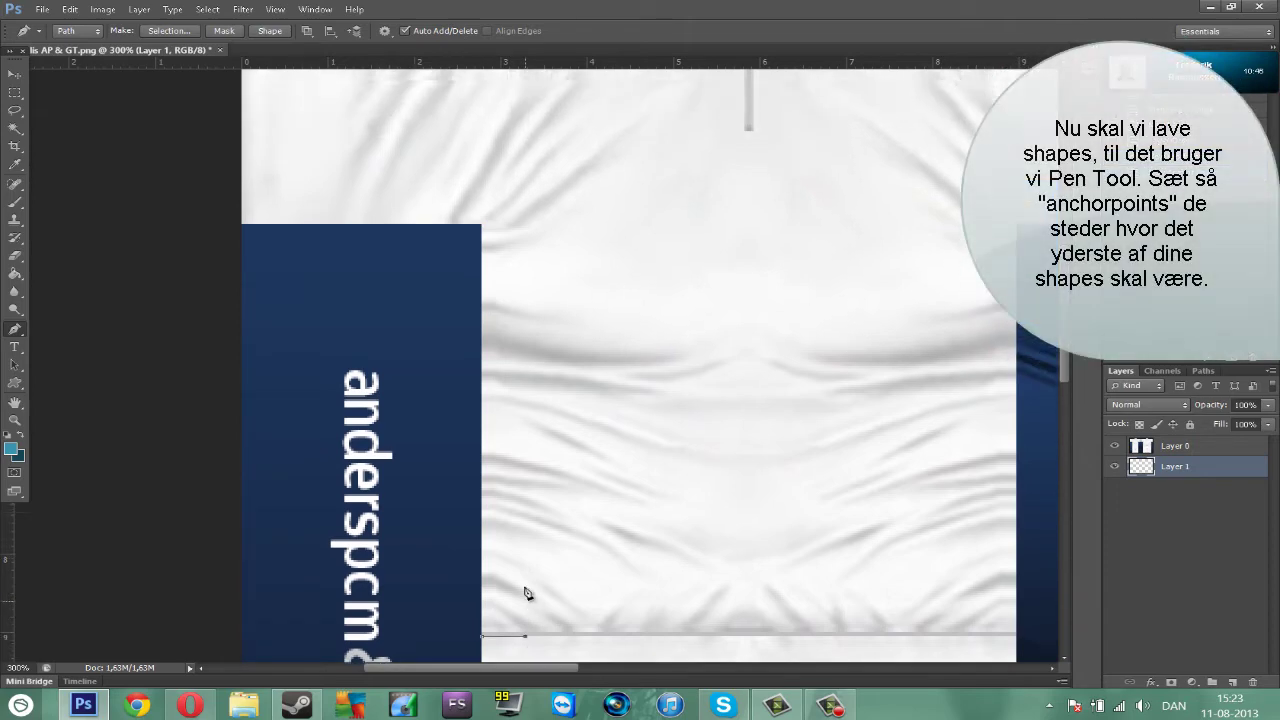
left_click(500, 273)
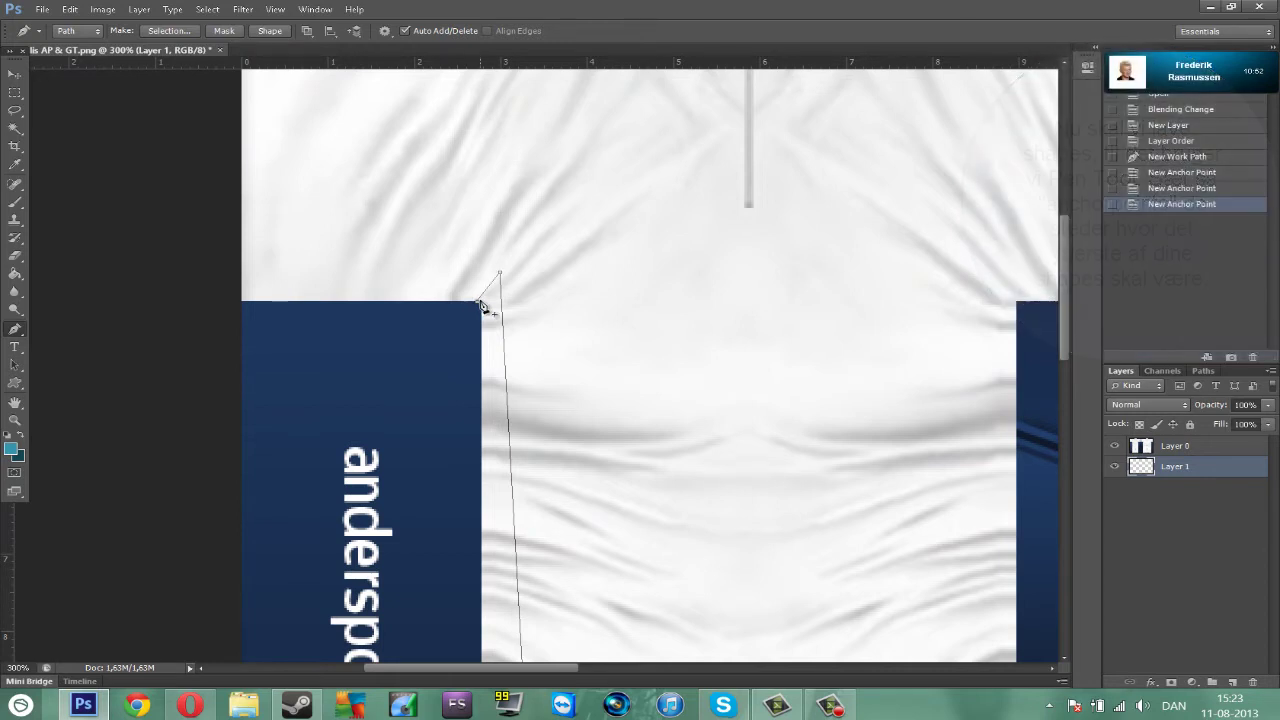
left_click(481, 302)
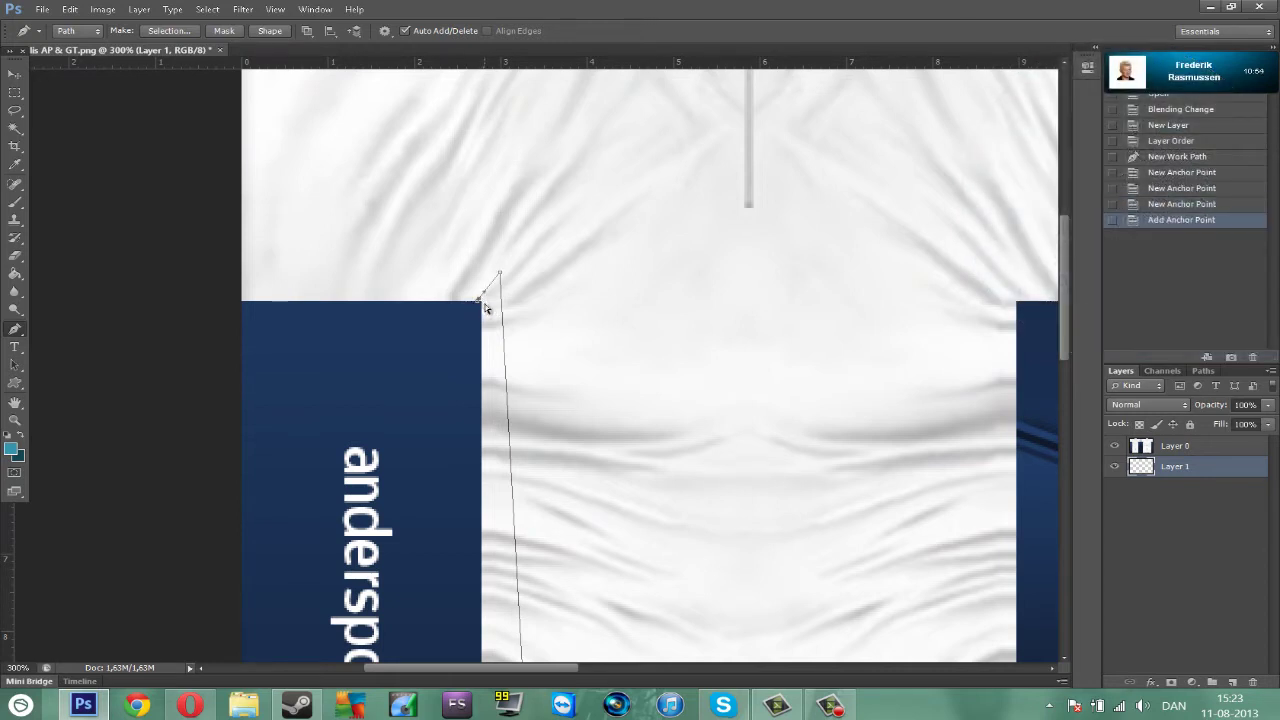
scroll(485, 308, "up", 2)
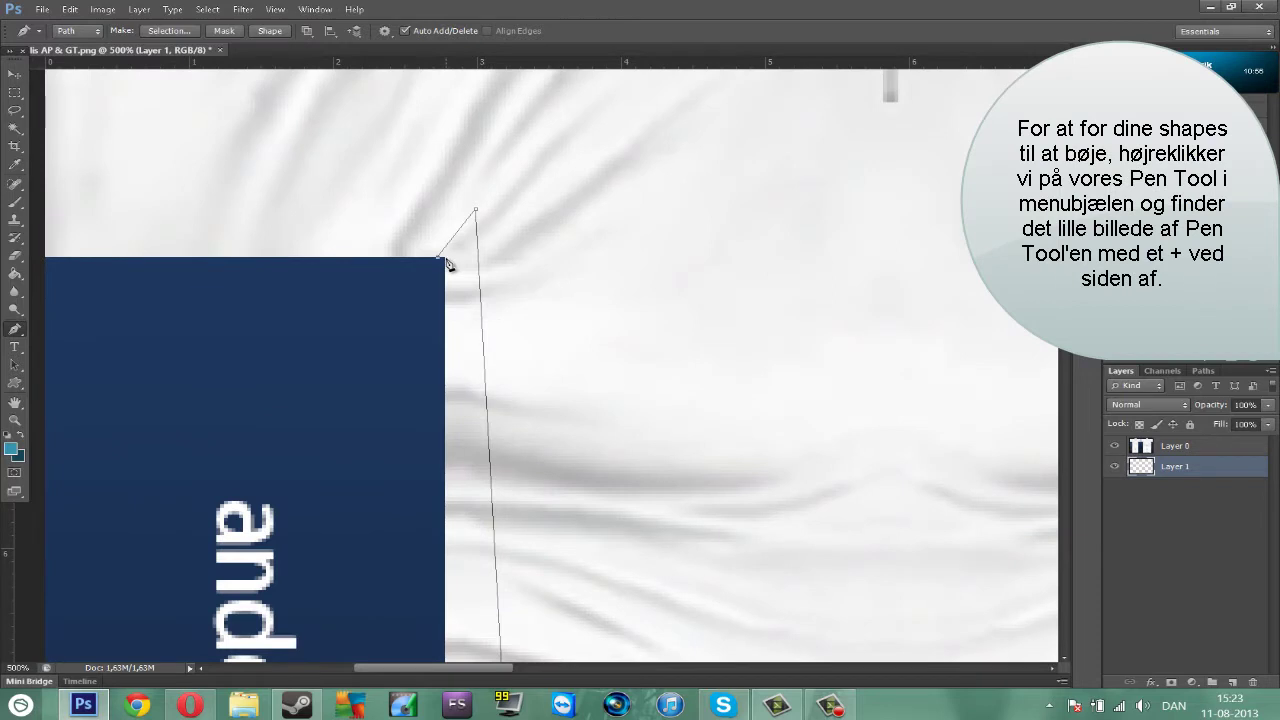
Step: Add an anchor point midway on the path's long inner edge and pull it slightly outward to curve the edge
scroll(437, 277, "down", 3)
key("ctrl+minus")
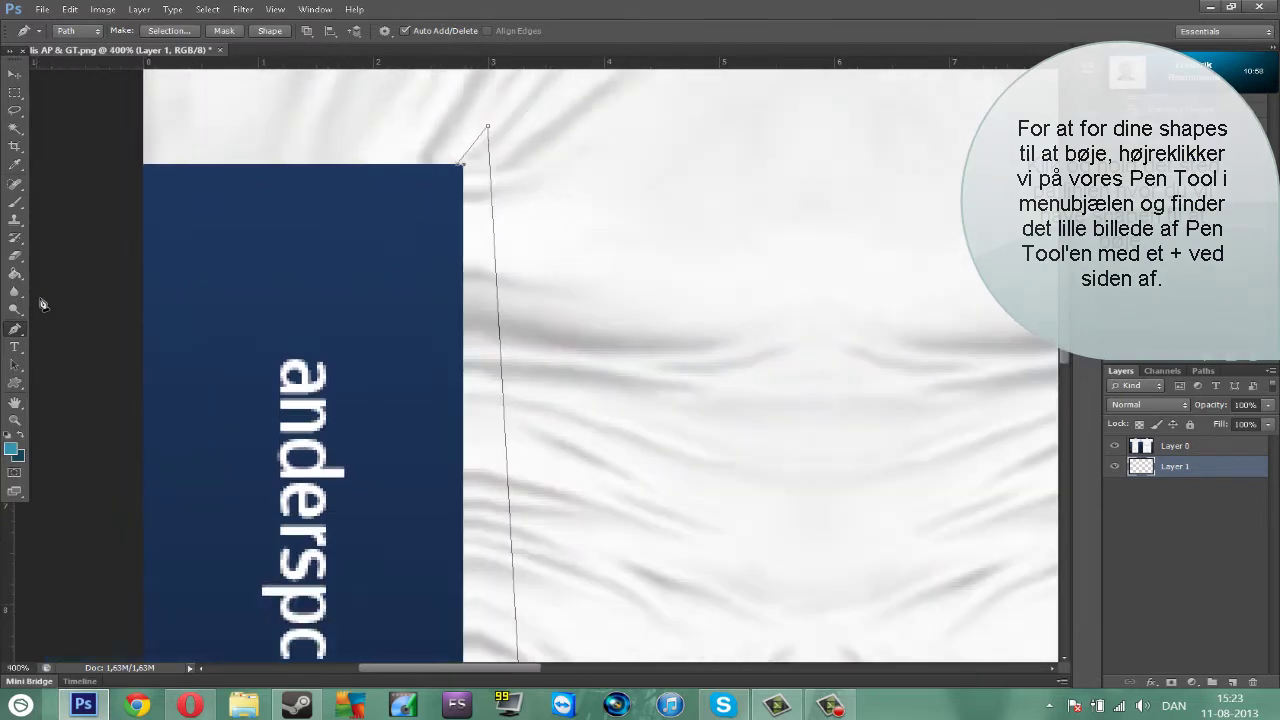
left_click_drag(17, 333, 88, 352)
scroll(480, 432, "down", 3)
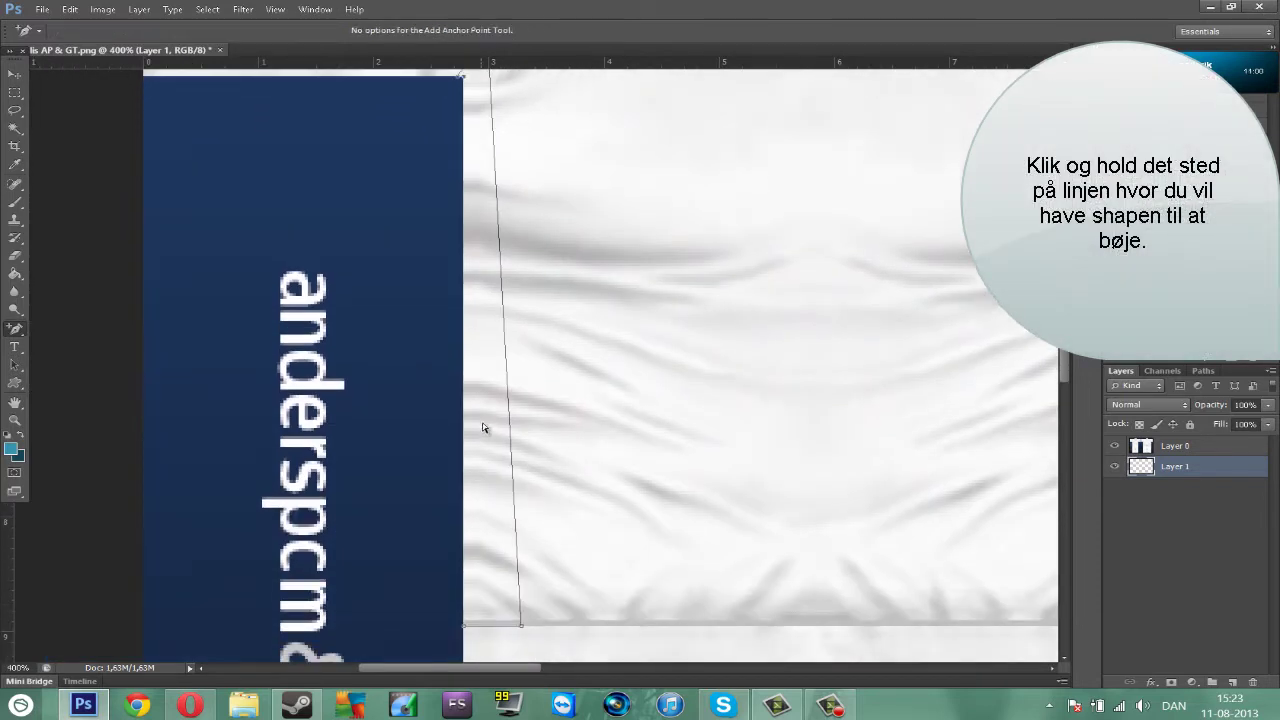
key("ctrl+minus")
left_click_drag(513, 371, 524, 370)
scroll(590, 367, "up", 3)
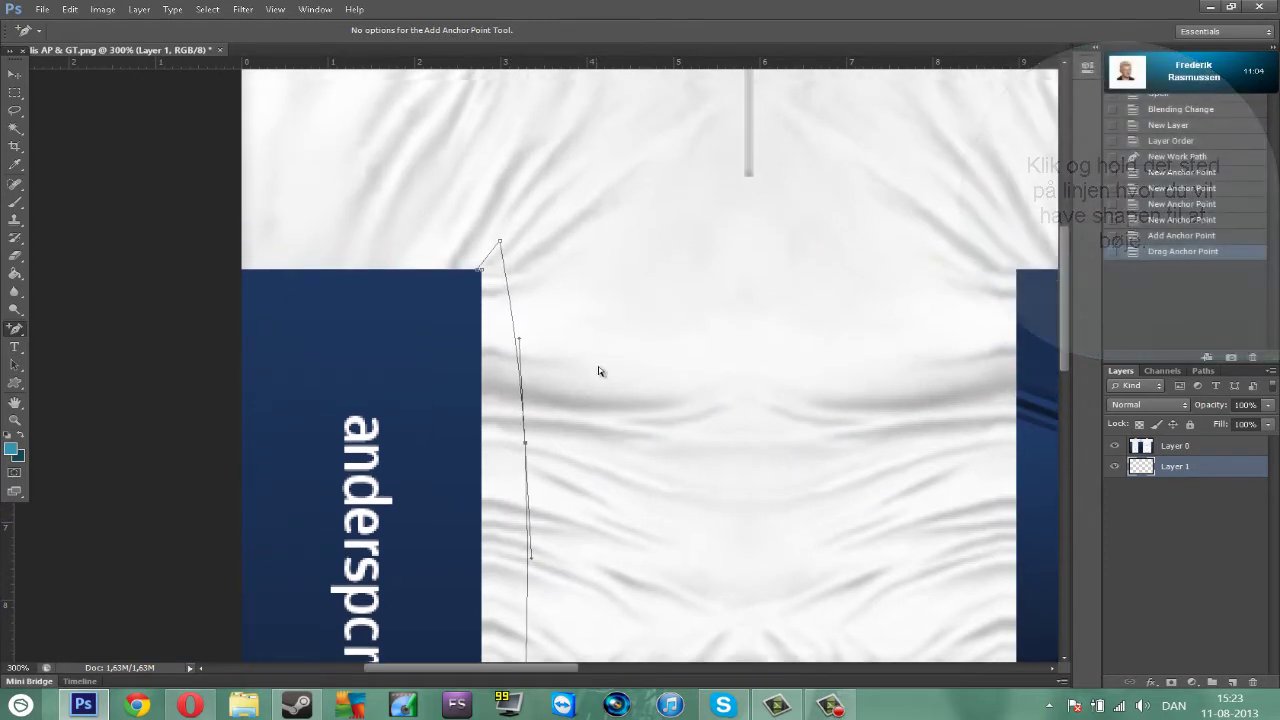
Step: Fill the curved side path with the teal foreground colour and delete the path
right_click(644, 259)
left_click(690, 344)
key("Return")
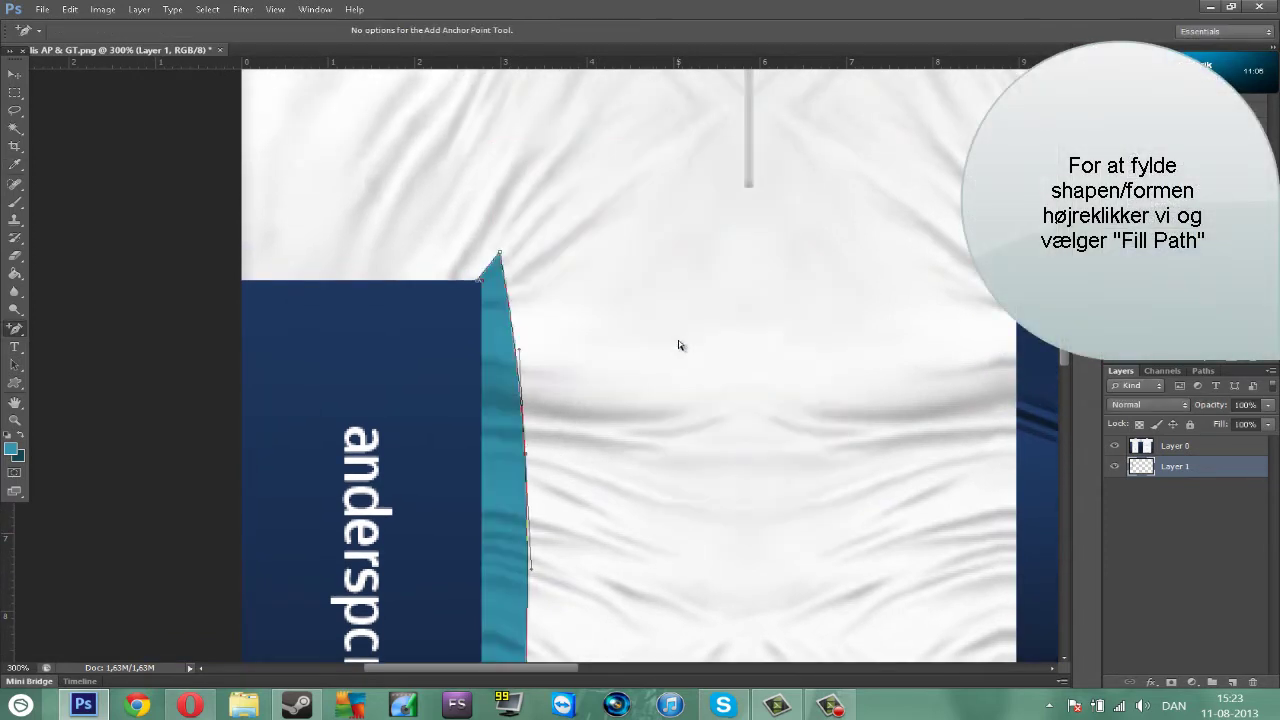
scroll(665, 318, "up", 2)
right_click(656, 309)
left_click(700, 338)
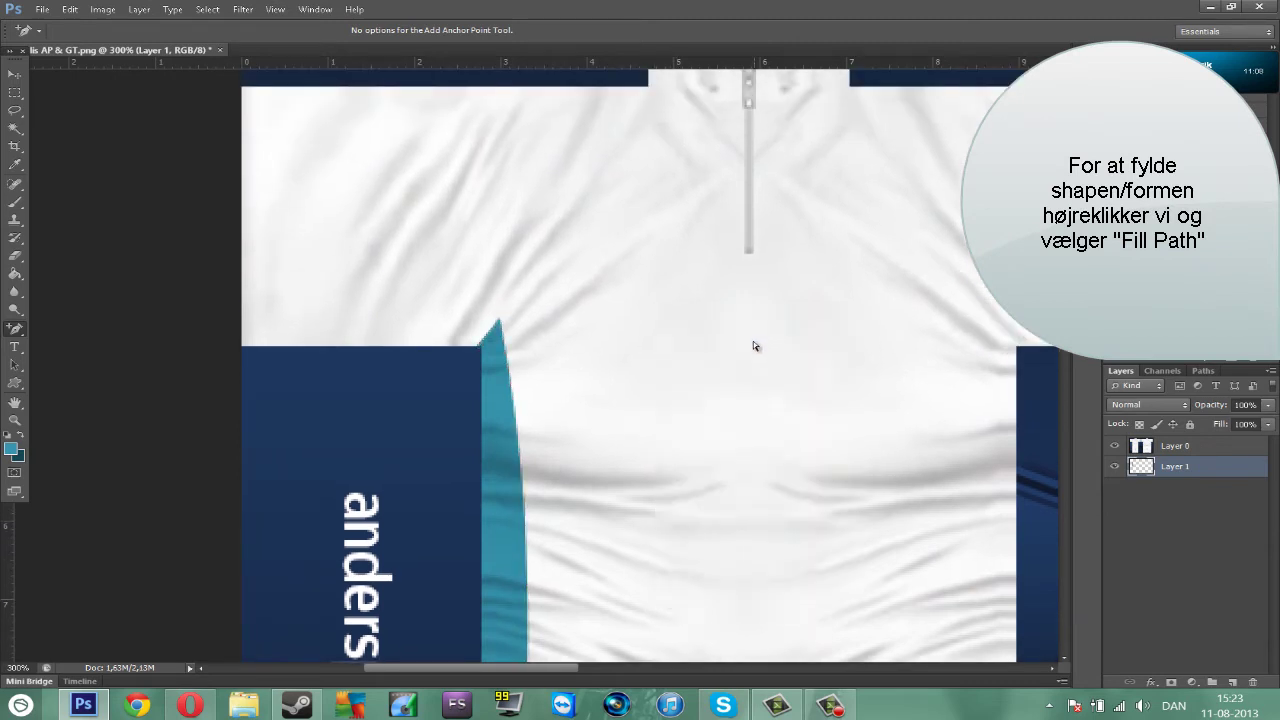
Step: Add a new layer above the side shape and set the foreground colour to dark purple (#511653)
left_click(1232, 681)
right_click(15, 329)
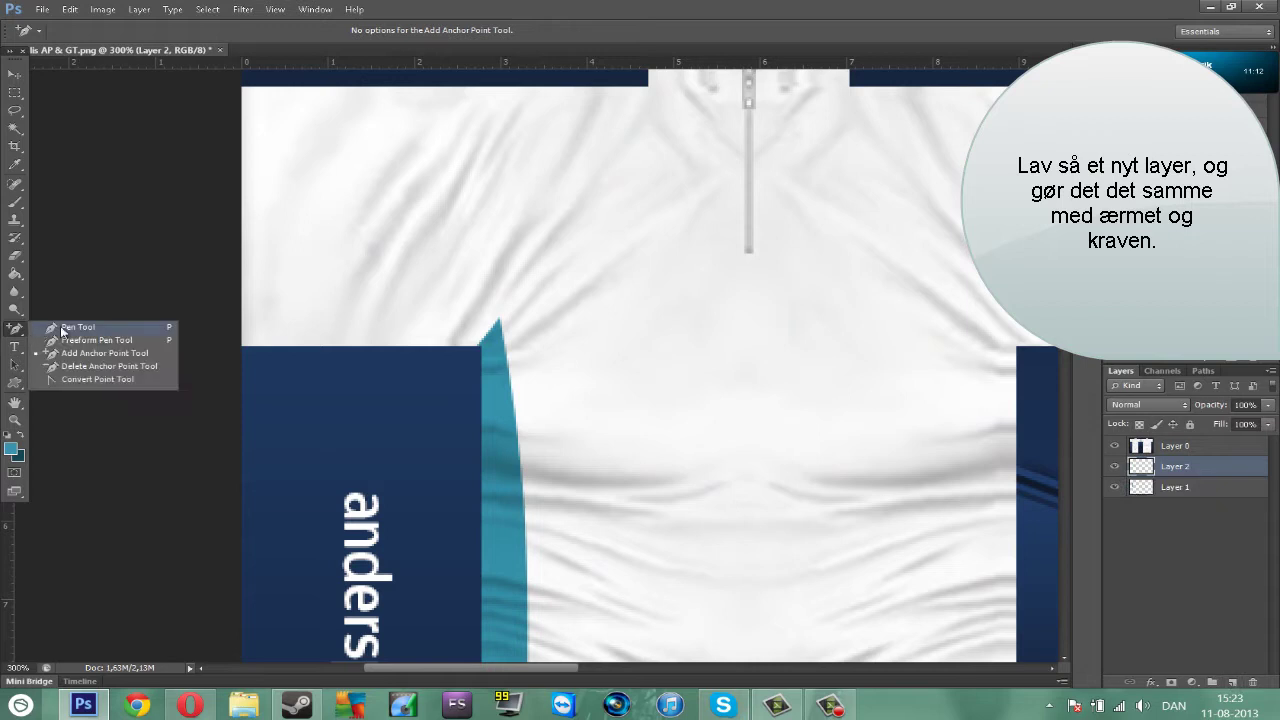
left_click(65, 331)
left_click(13, 449)
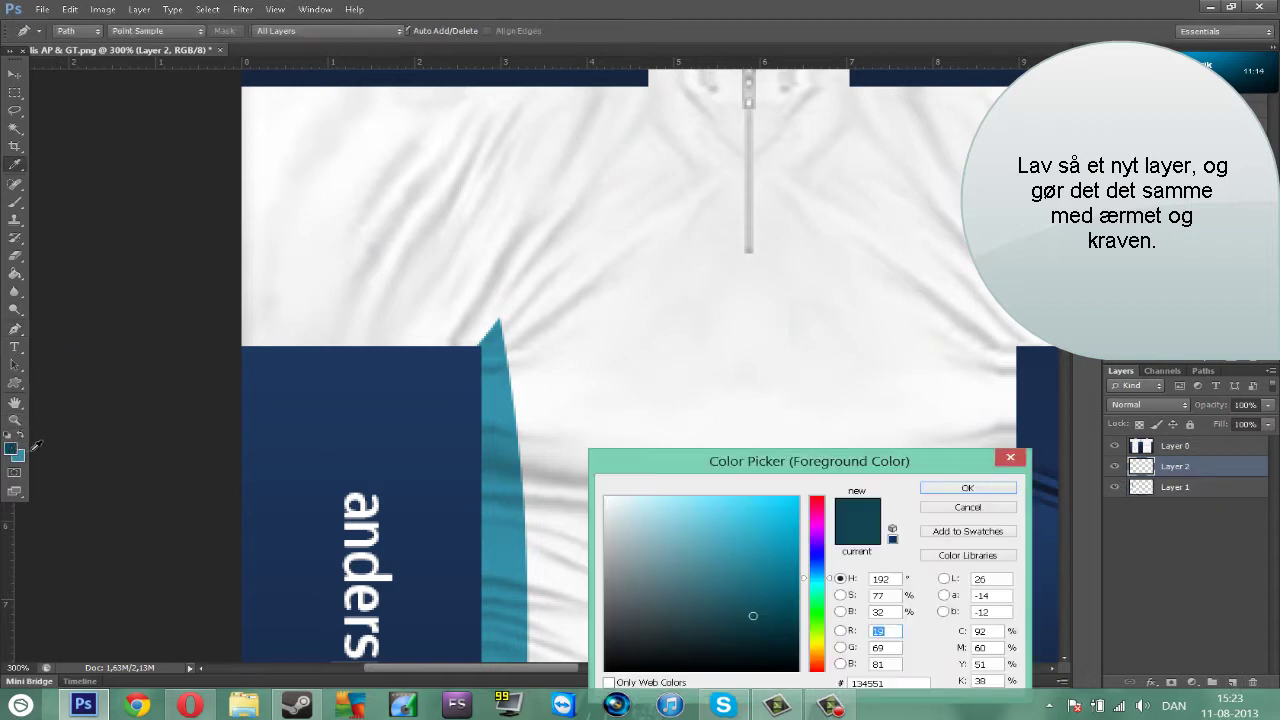
left_click_drag(815, 632, 815, 528)
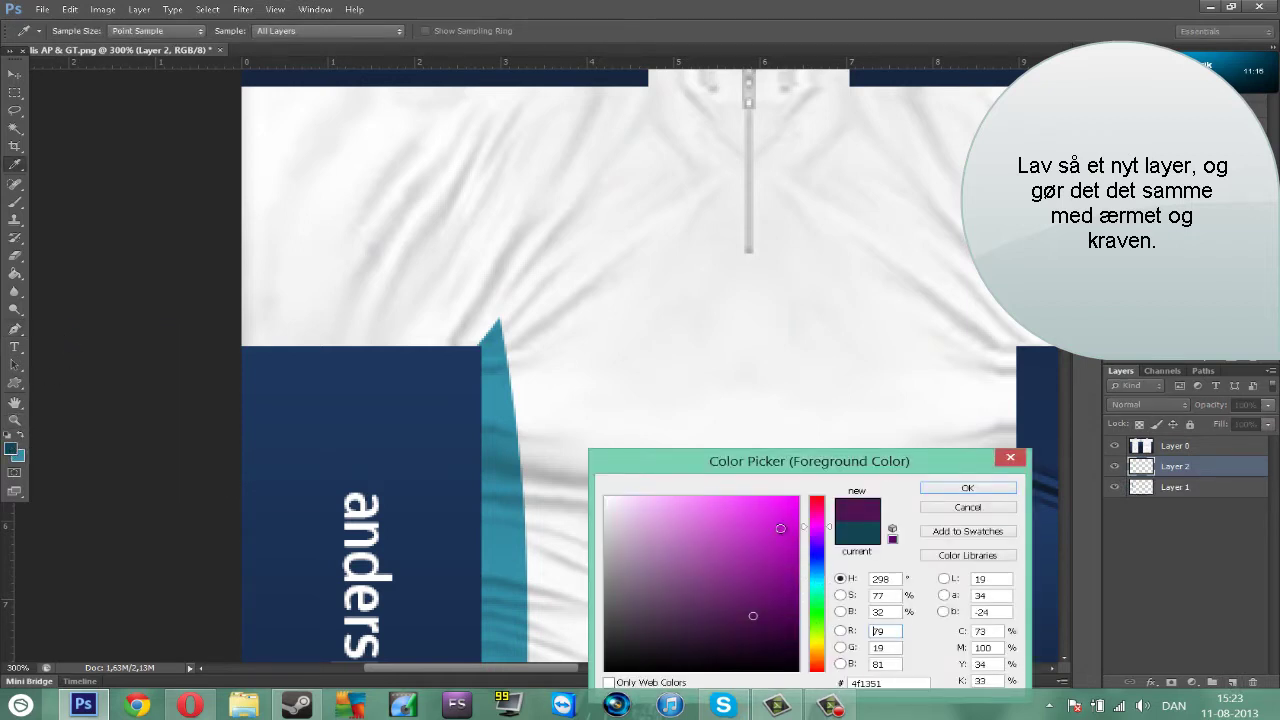
mouse_move(745, 570)
left_mouse_down()
mouse_move(737, 507)
mouse_move(771, 580)
mouse_move(740, 623)
mouse_move(711, 611)
mouse_move(747, 614)
left_mouse_up()
key("Return")
Step: Draw a Pen path around the front's left sleeve, with a diagonal edge running from the armpit corner to the collar
key("p")
key("ctrl+plus")
key("ctrl+plus")
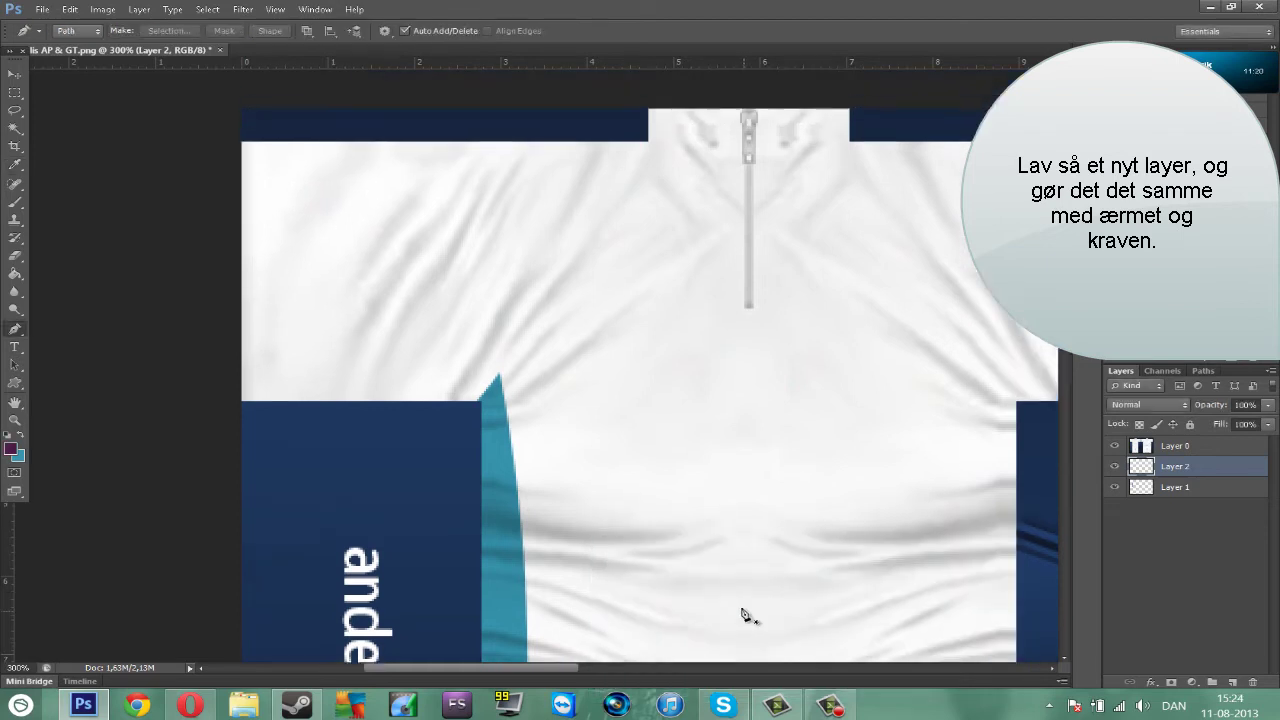
scroll(486, 674, "left", 3)
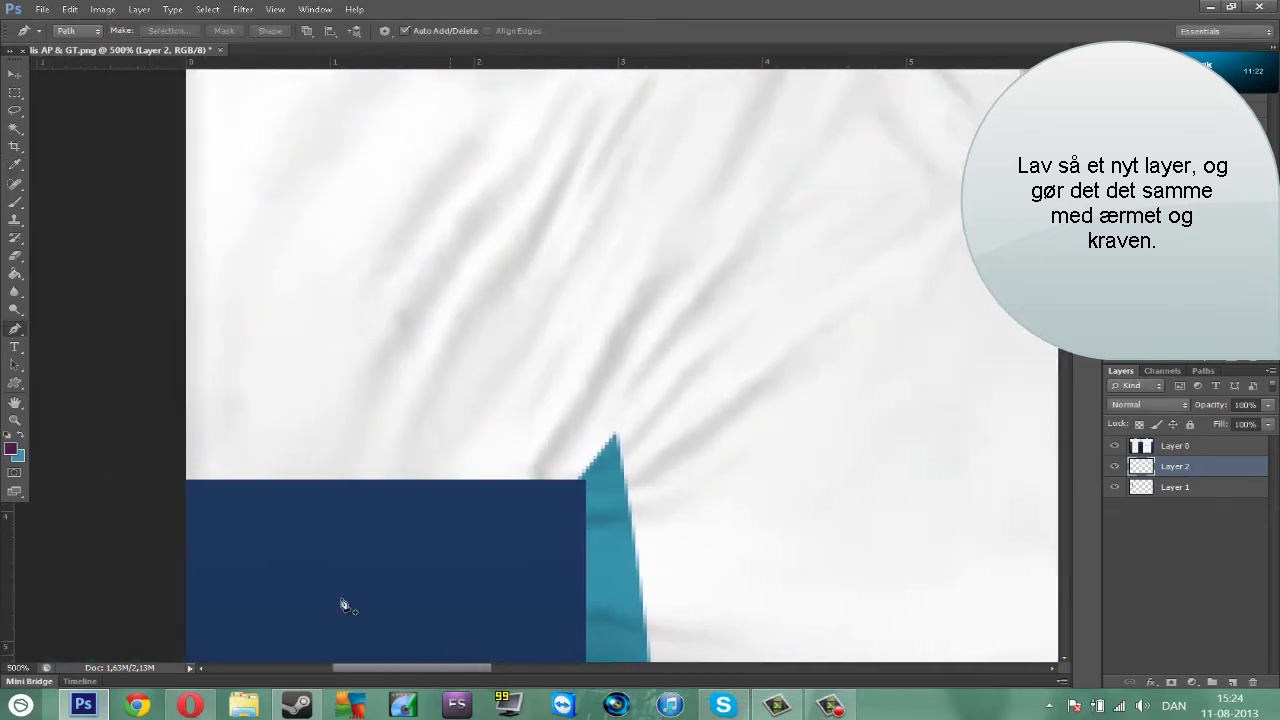
left_click(183, 480)
left_click(187, 482)
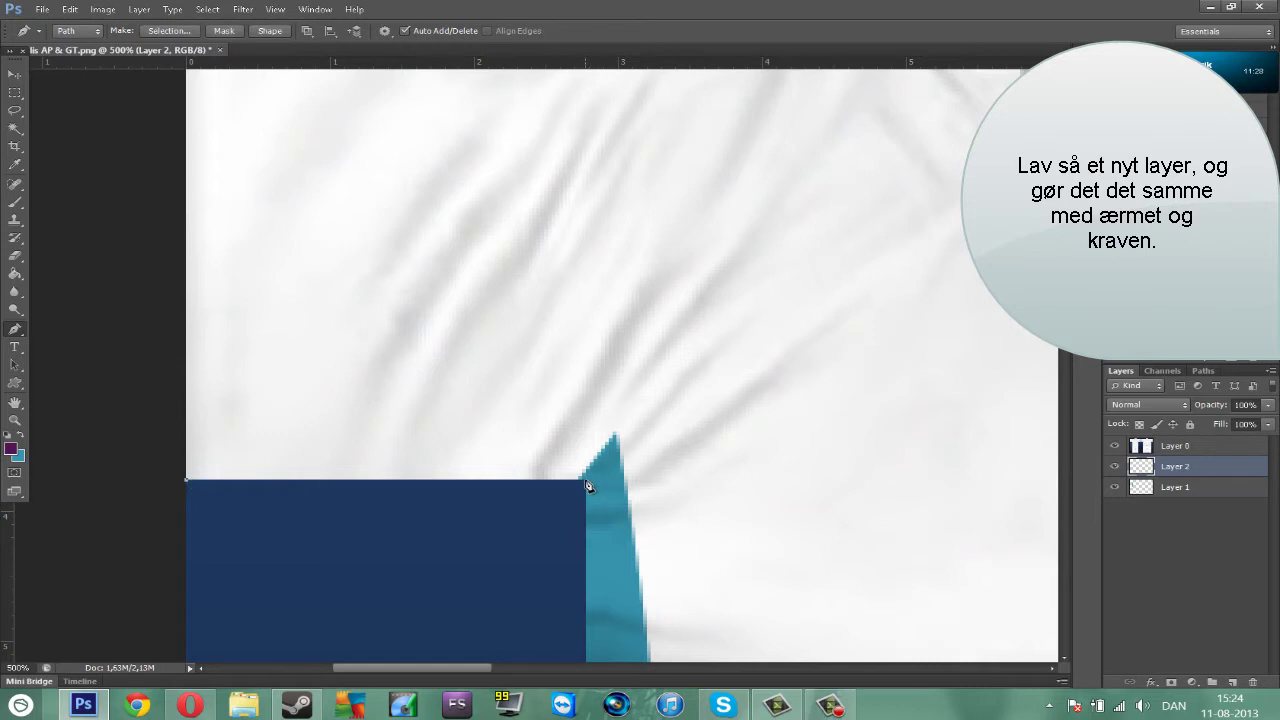
scroll(660, 458, "up", 1)
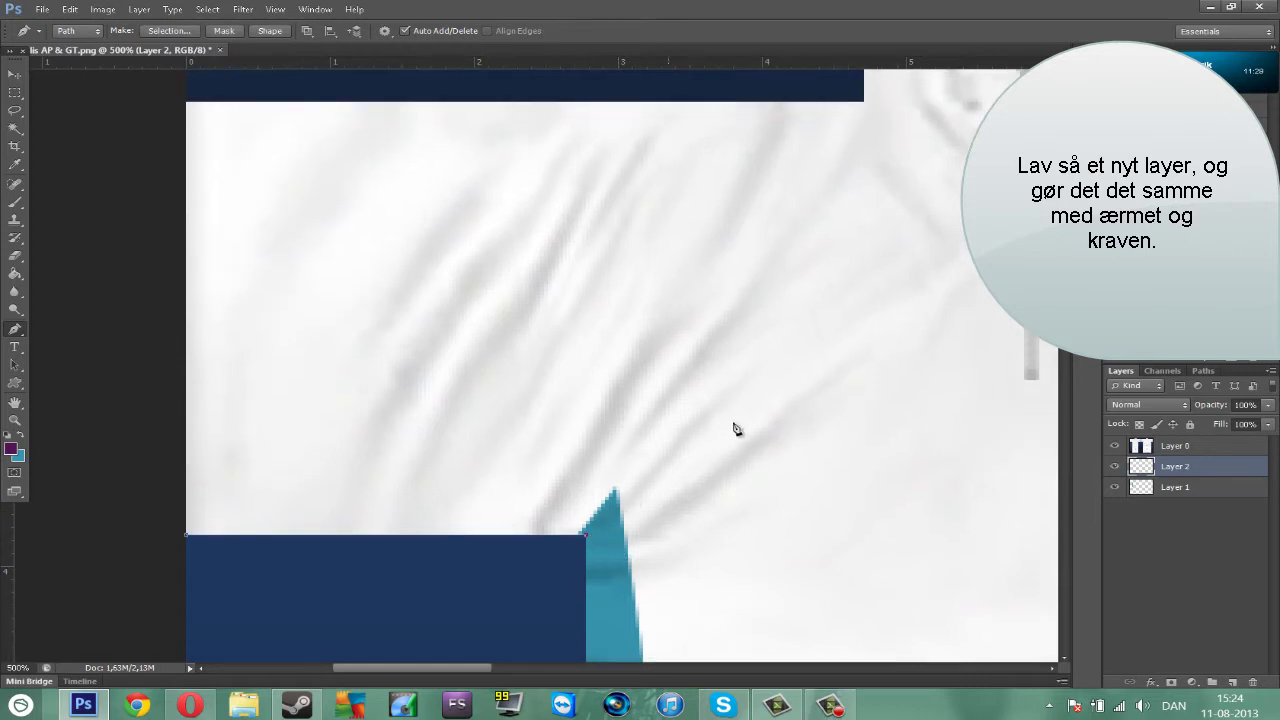
left_click(932, 129)
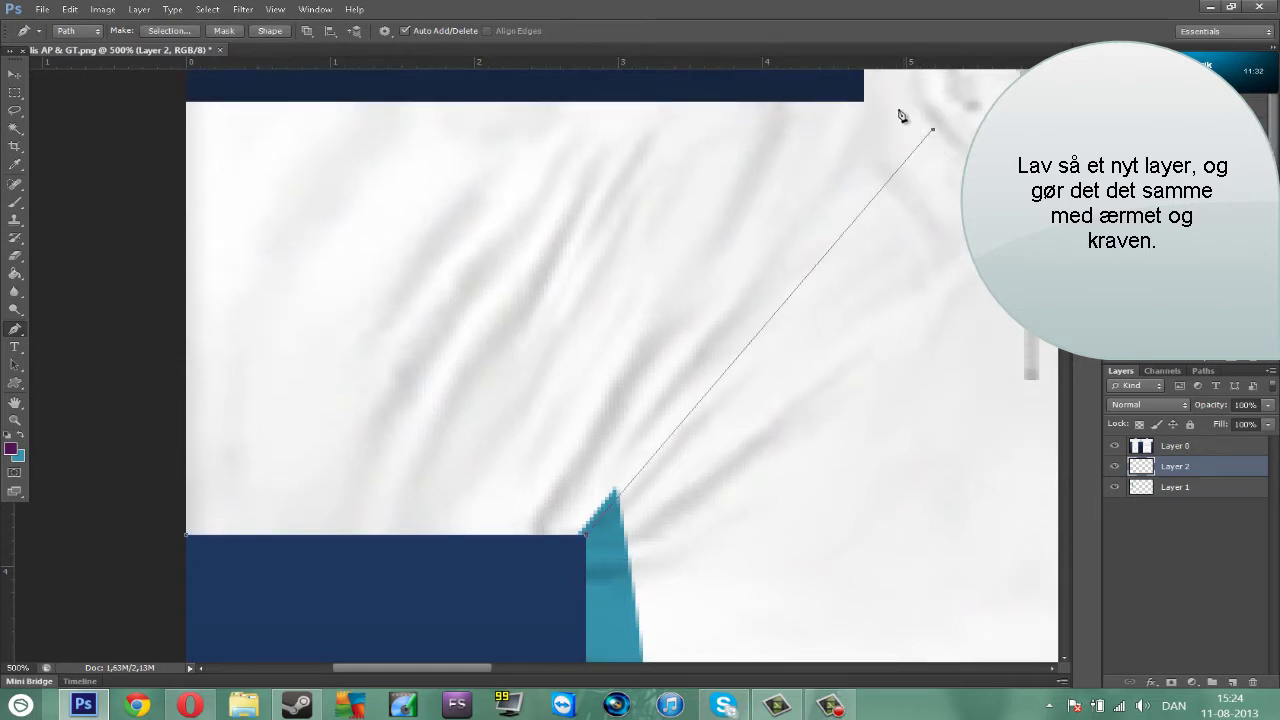
left_click(865, 102)
left_click(186, 102)
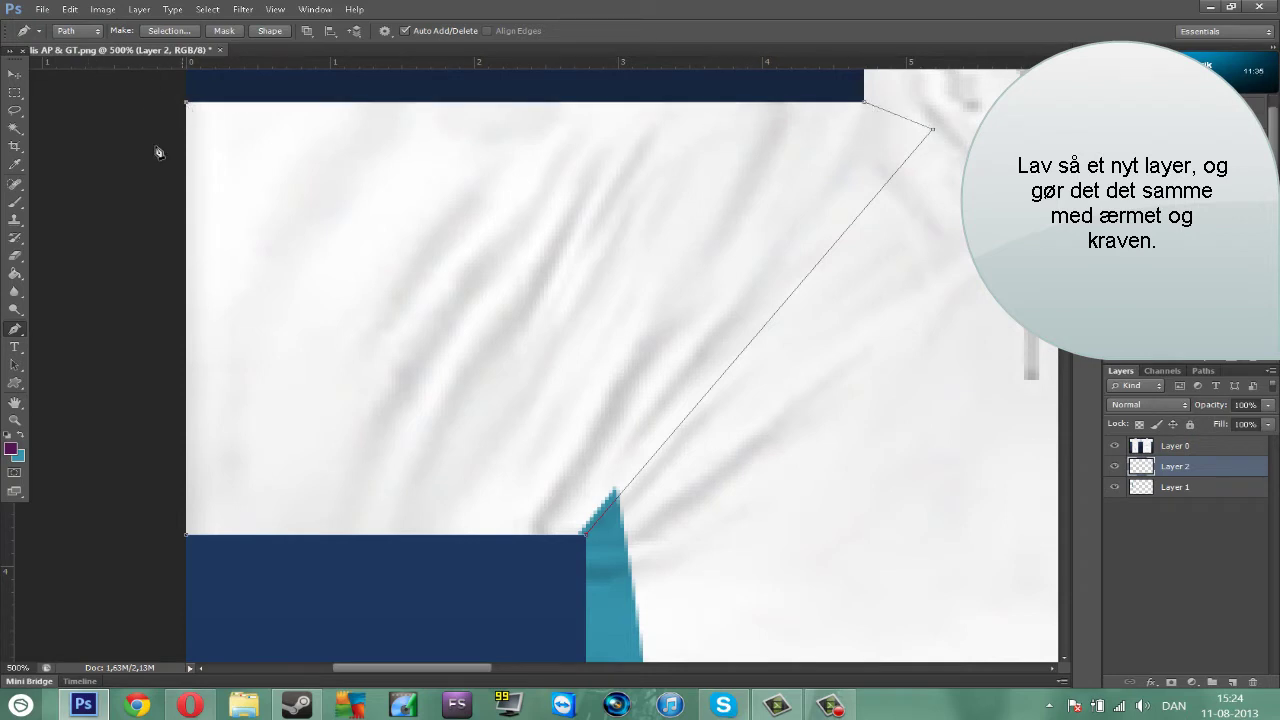
Step: Bend the sleeve path's diagonal edge into an S-curve by adding and shifting two anchor points
right_click(16, 330)
left_click(104, 353)
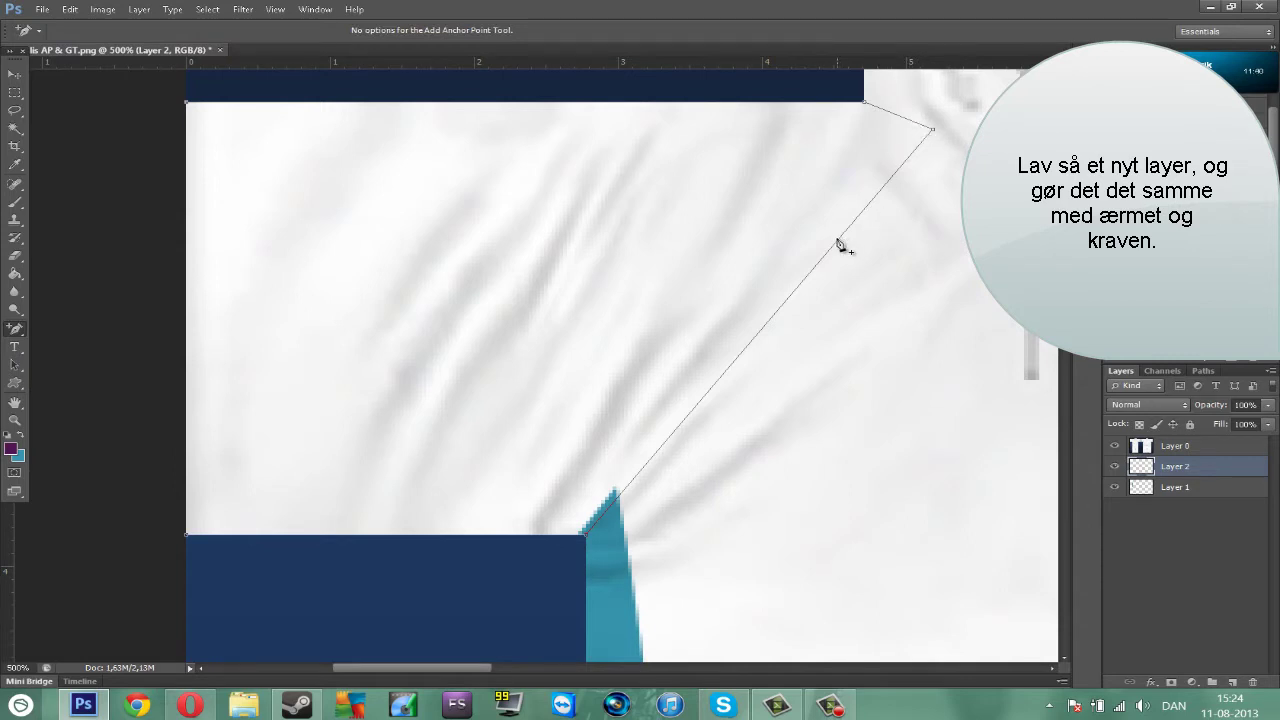
left_click_drag(838, 246, 799, 226)
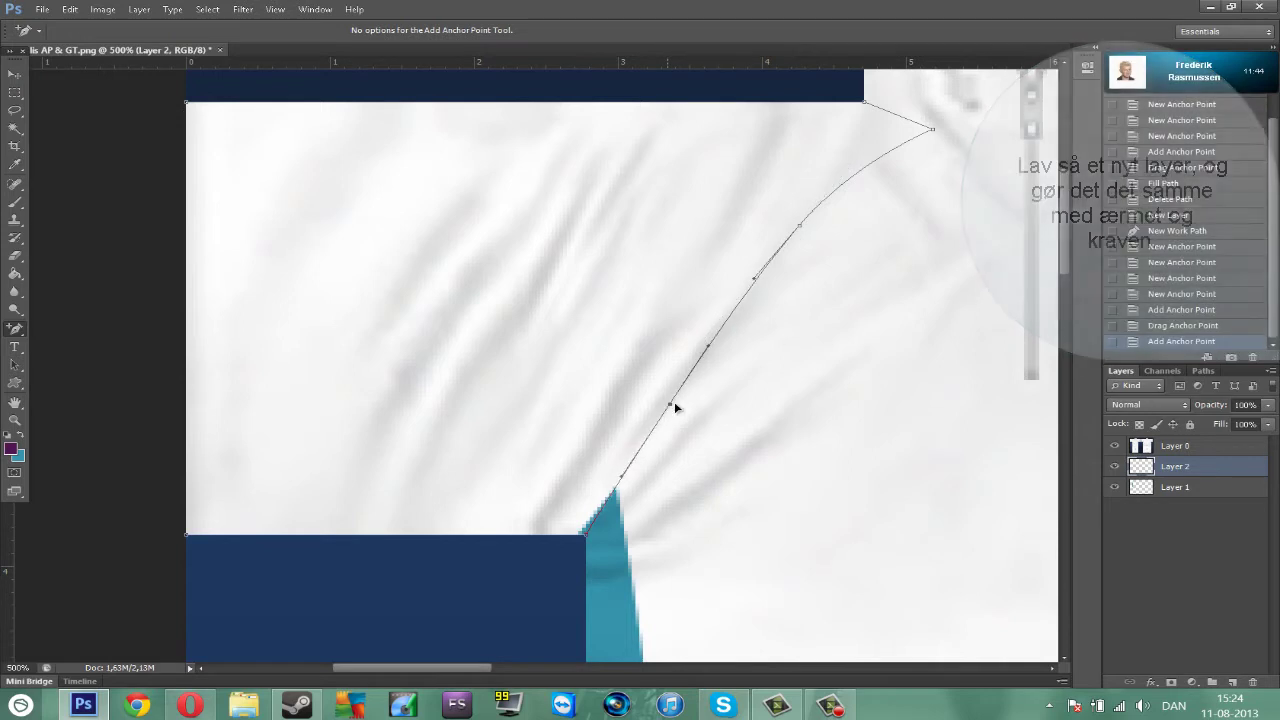
left_click_drag(672, 401, 692, 407)
Step: Fill the sleeve path with the dark purple foreground colour and delete the path
right_click(955, 164)
left_click(975, 244)
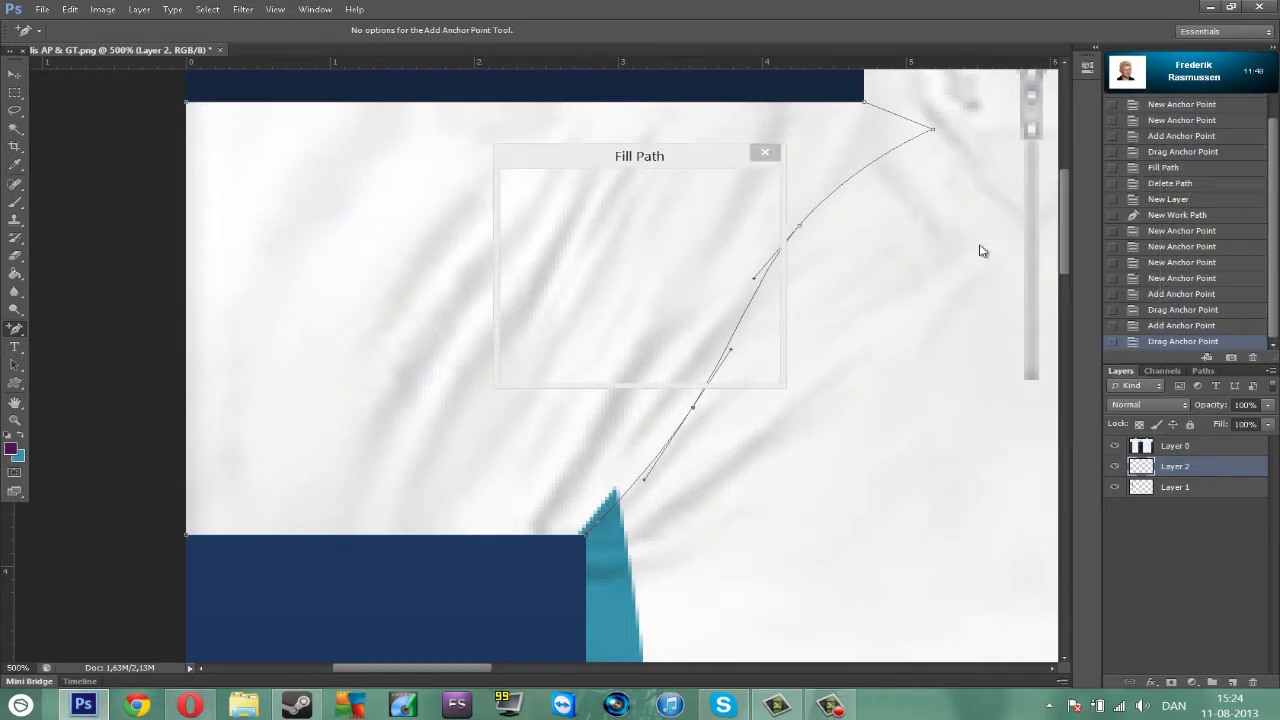
key("Return")
right_click(963, 225)
left_click(995, 246)
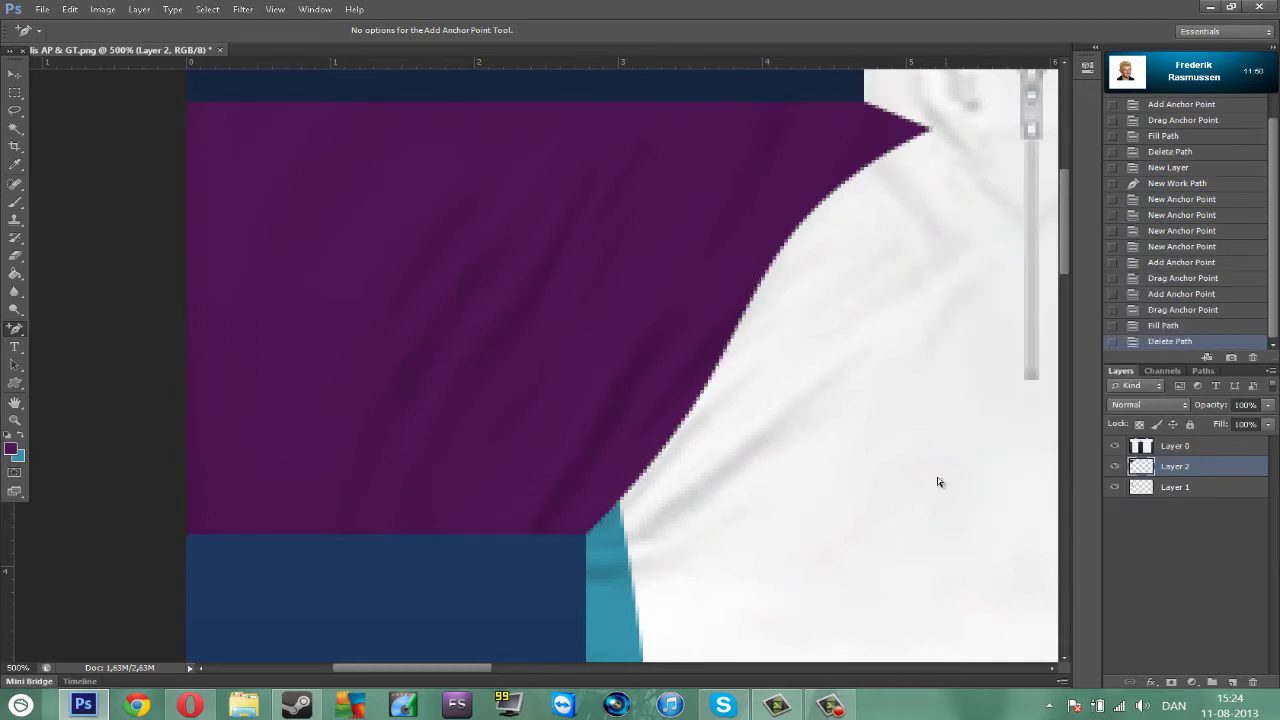
Step: Add a new layer above the sleeve shape and set the foreground colour to green
left_click(1234, 682)
left_click(12, 447)
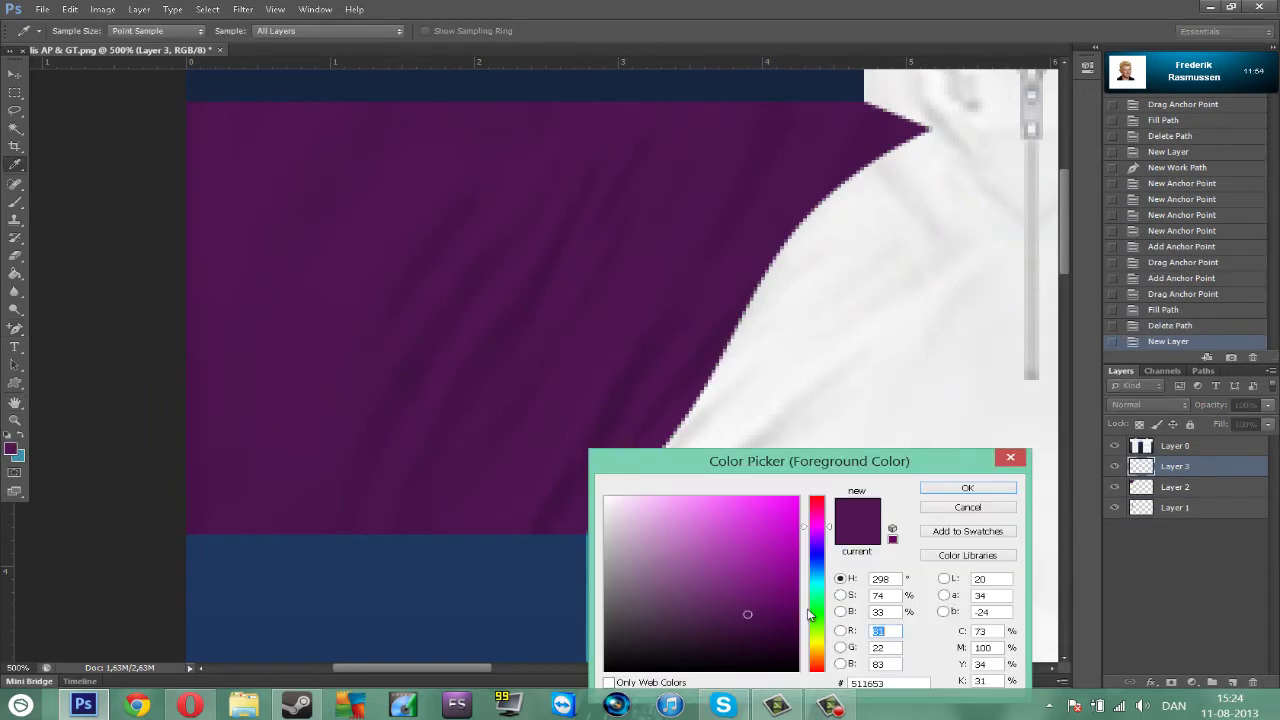
mouse_move(810, 615)
left_mouse_down()
mouse_move(812, 563)
mouse_move(810, 632)
mouse_move(771, 600)
mouse_move(778, 556)
left_mouse_up()
key("Return")
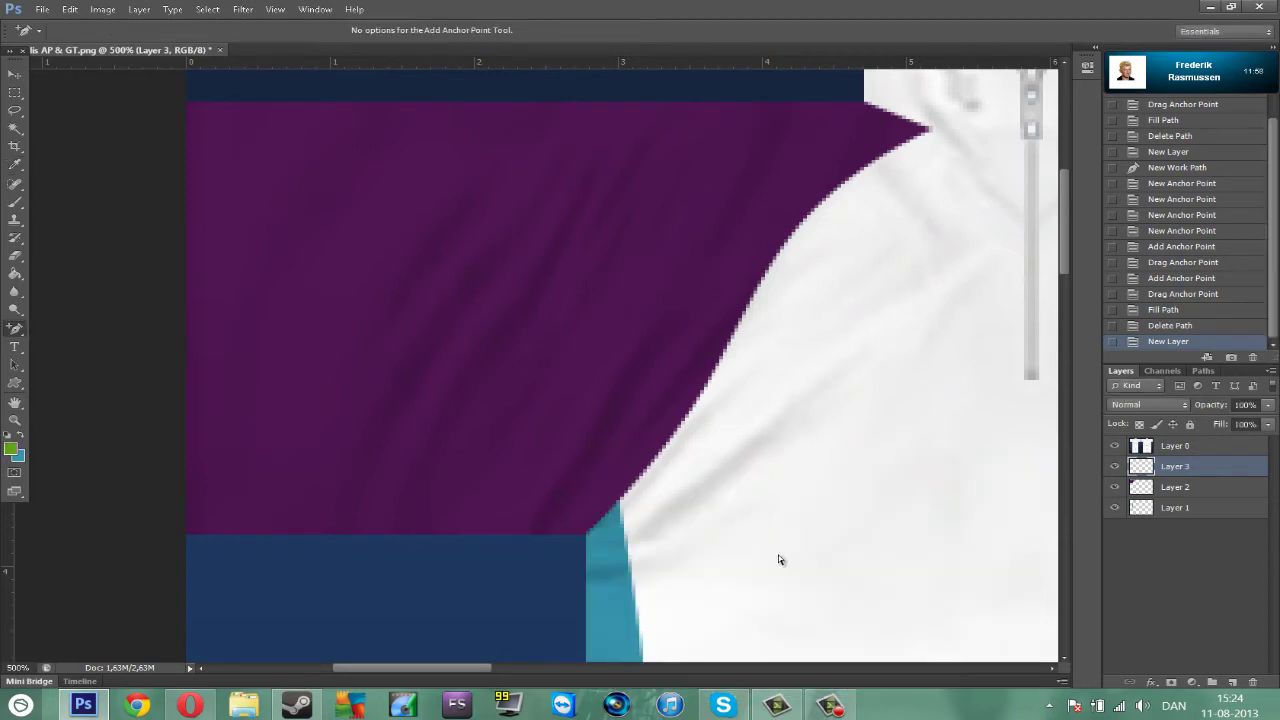
Step: Draw a Pen path around the left half of the front collar, running along the zip to just below the zipper pull and back to the collar's lower corner
scroll(435, 652, "right", 10)
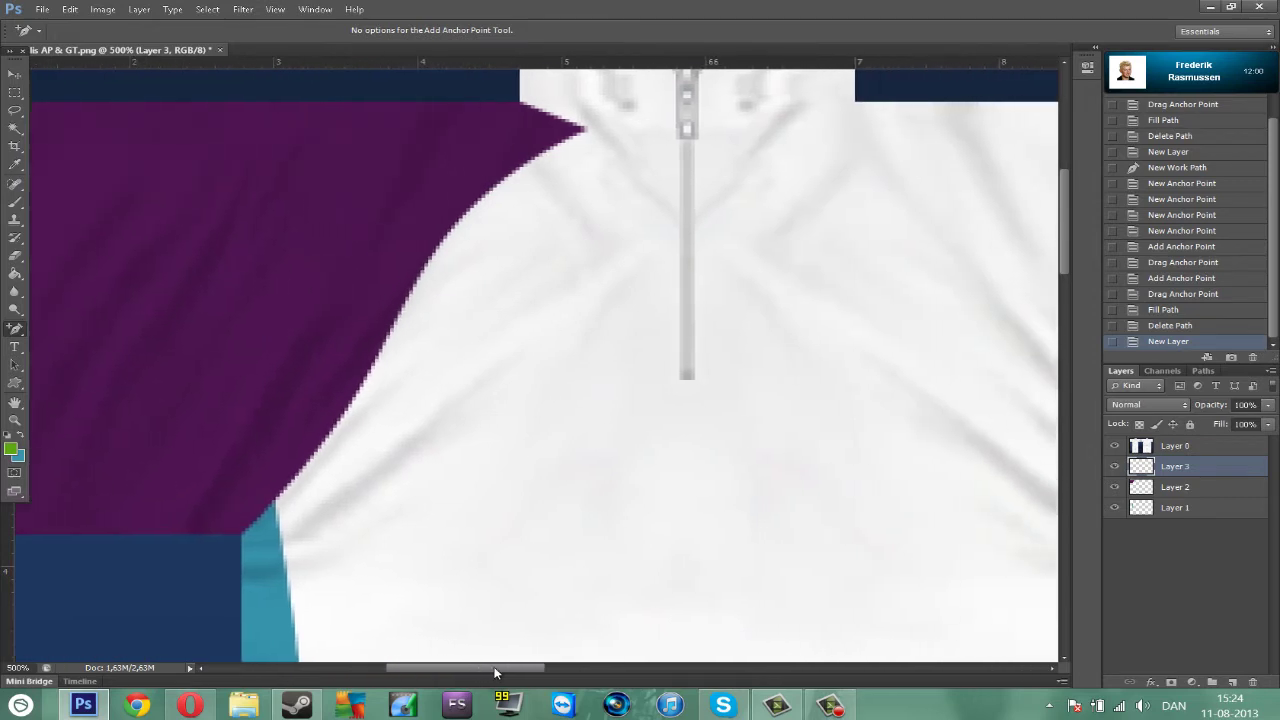
scroll(389, 489, "up", 3)
right_click(16, 332)
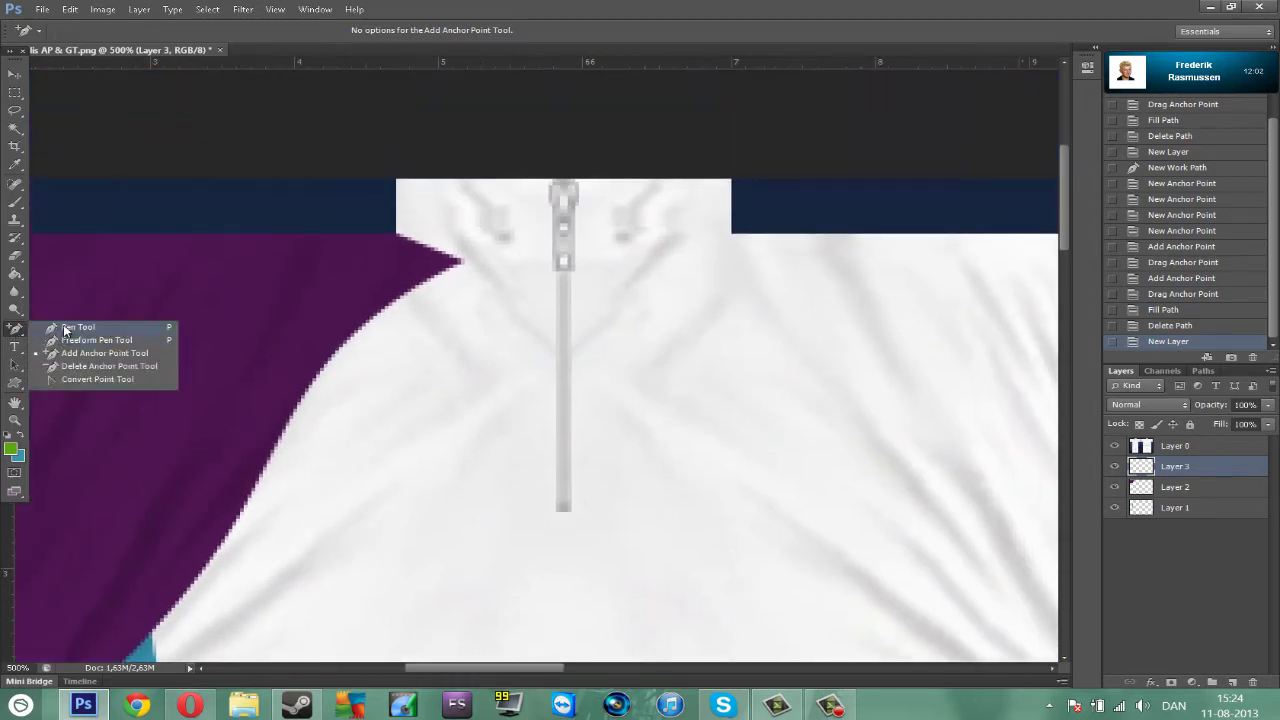
left_click(63, 327)
left_click(396, 180)
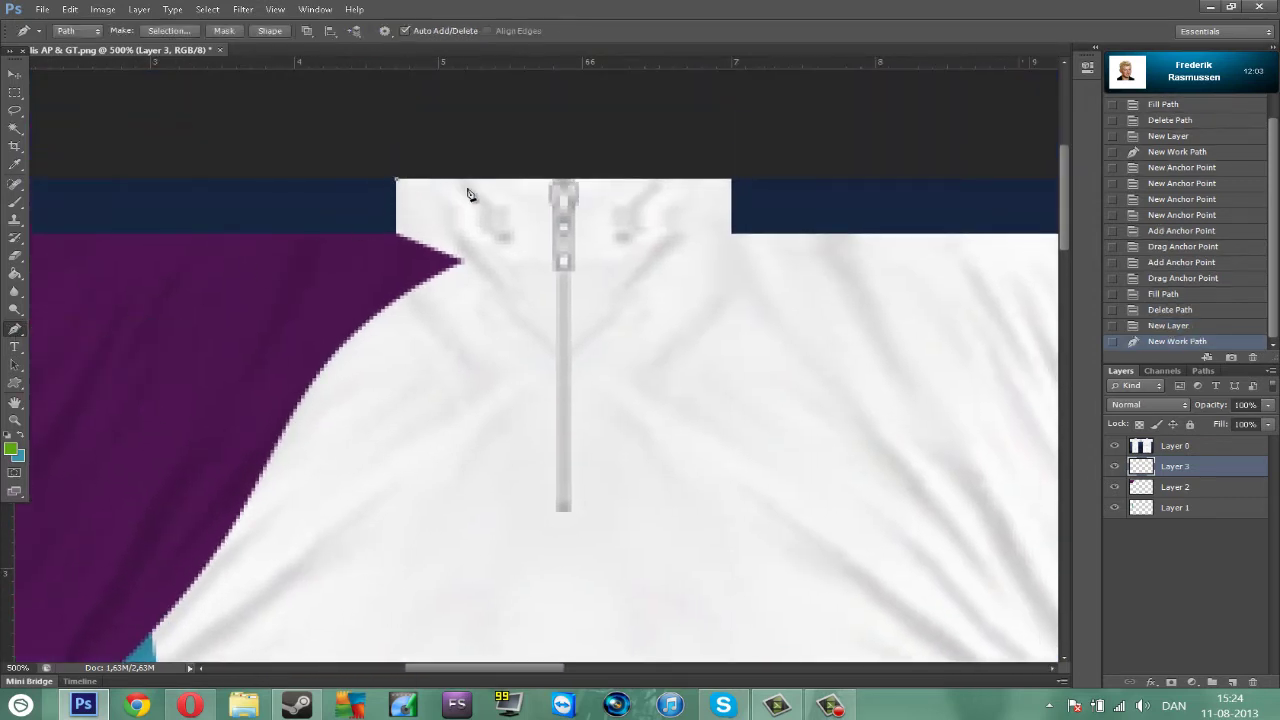
left_click(564, 181)
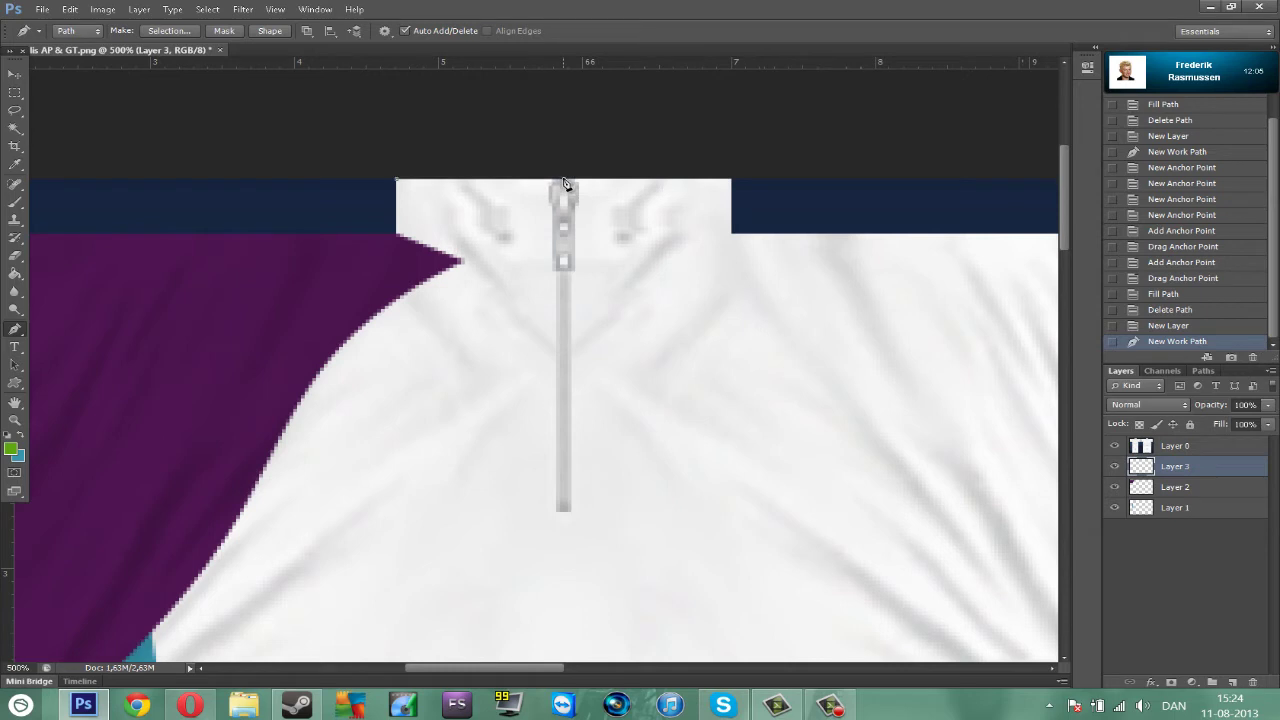
left_click(564, 283)
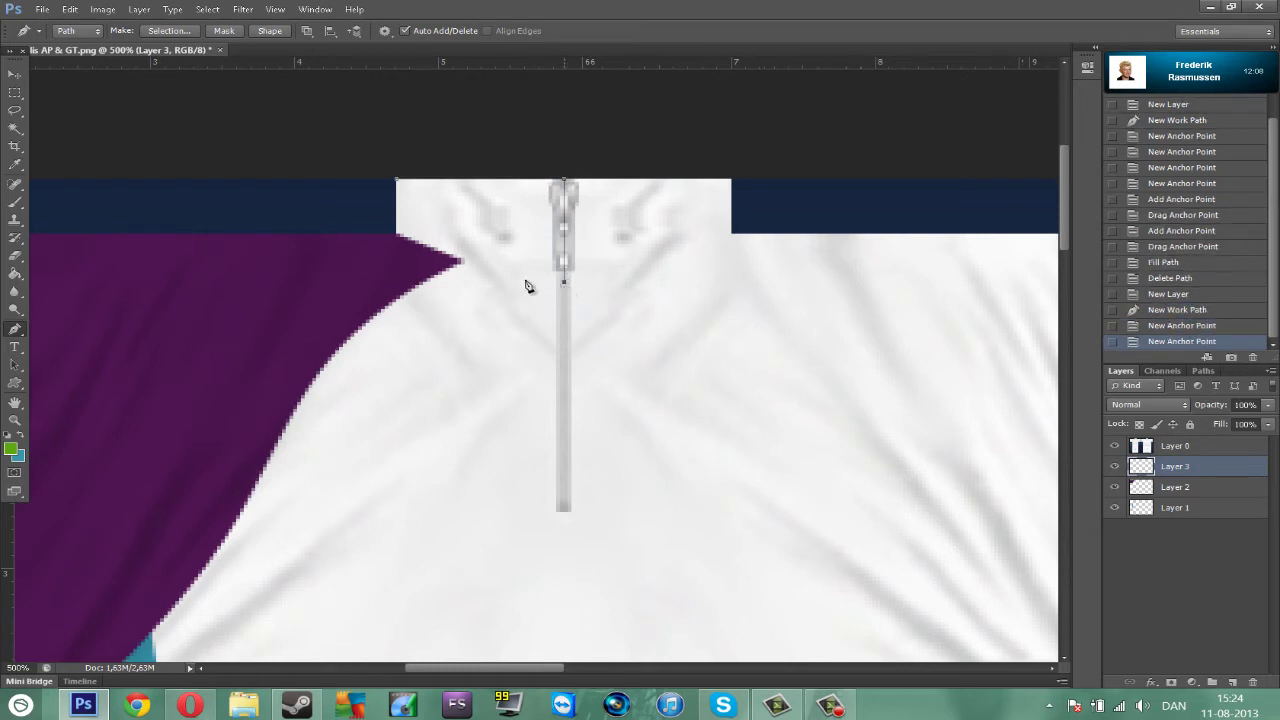
left_click(398, 236)
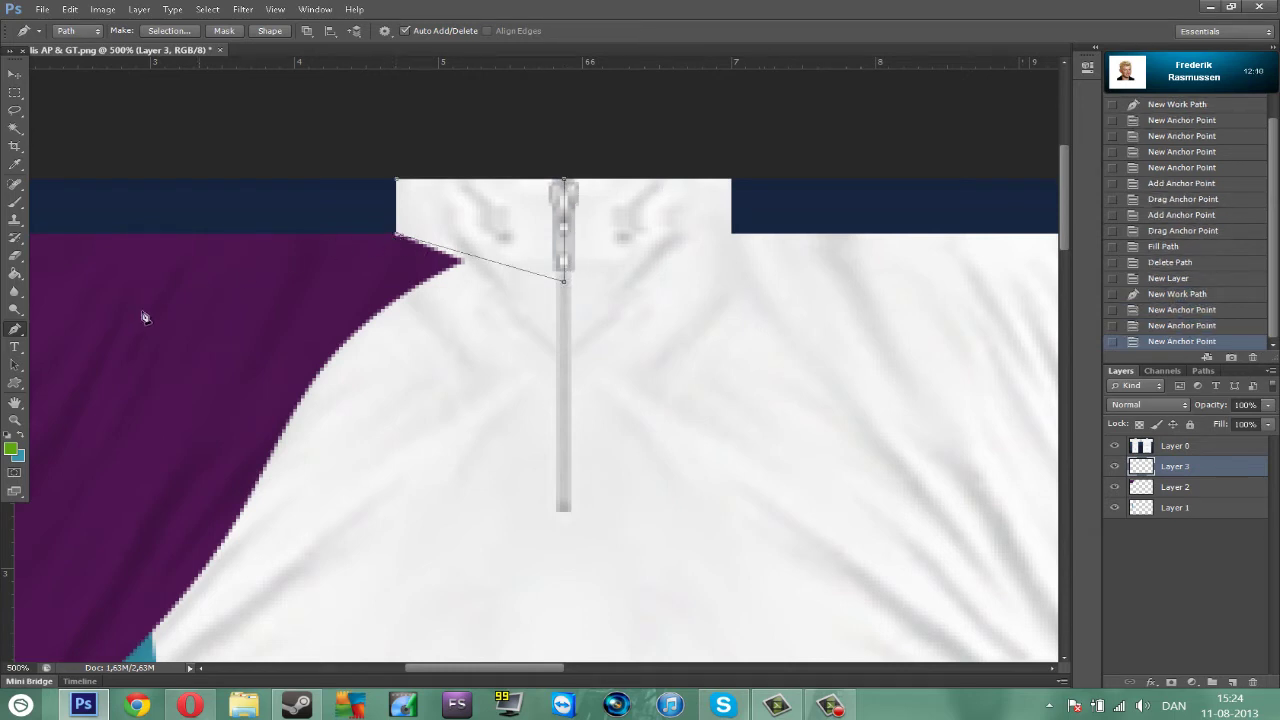
Step: Curve the collar path's lower edge downward by adding an anchor point and shifting it towards the purple sleeve's tip
left_click(15, 329)
left_click(104, 353)
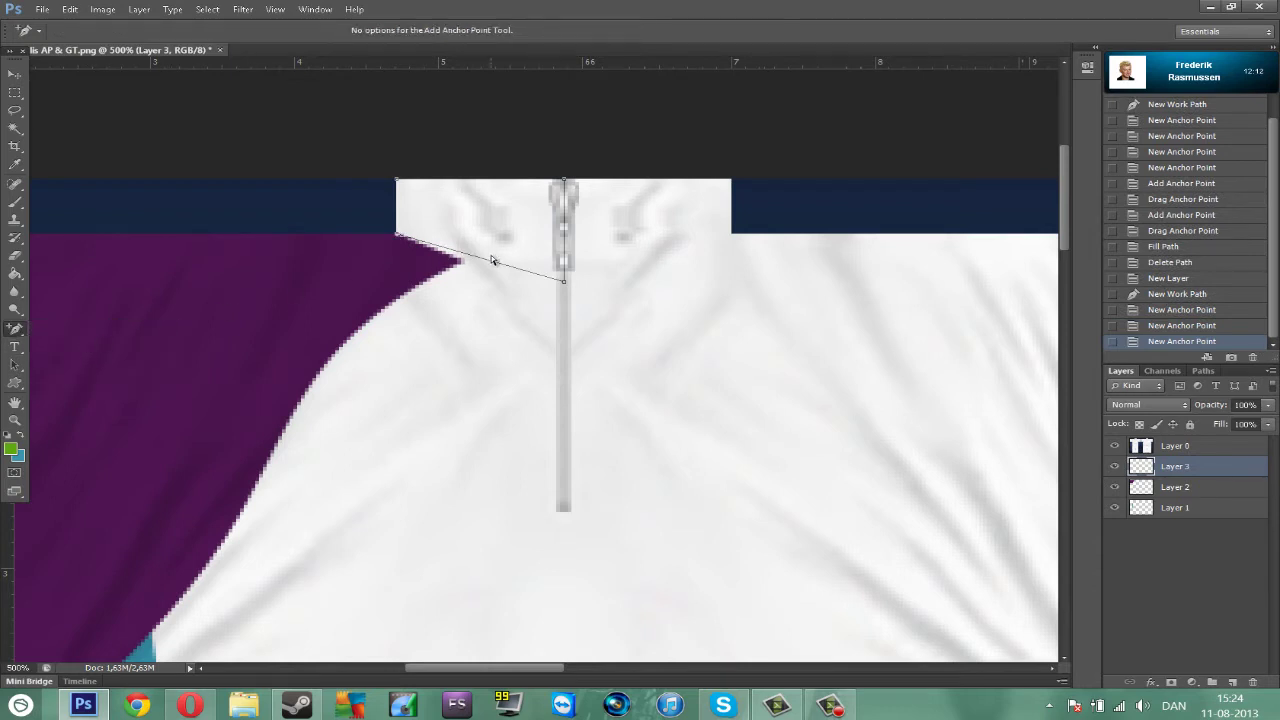
left_click_drag(490, 268, 465, 271)
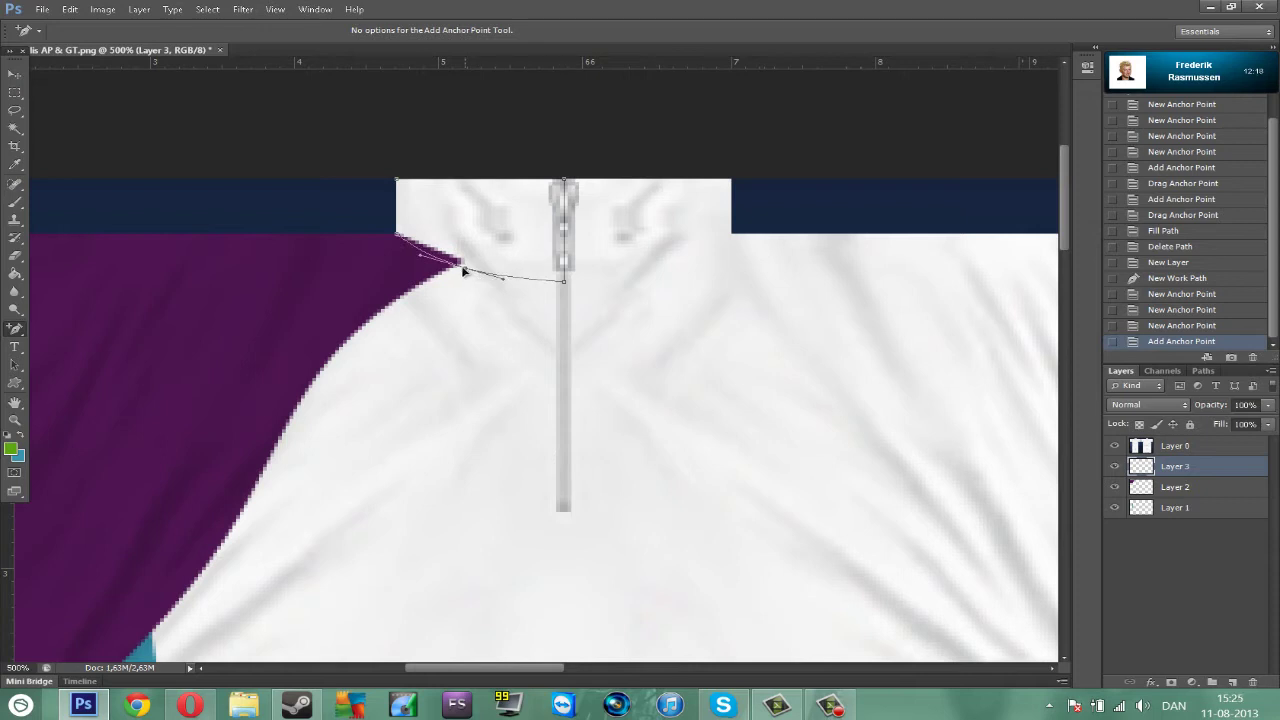
left_click_drag(463, 270, 458, 270)
Step: Fill the collar path with the green foreground colour and delete the path
right_click(671, 220)
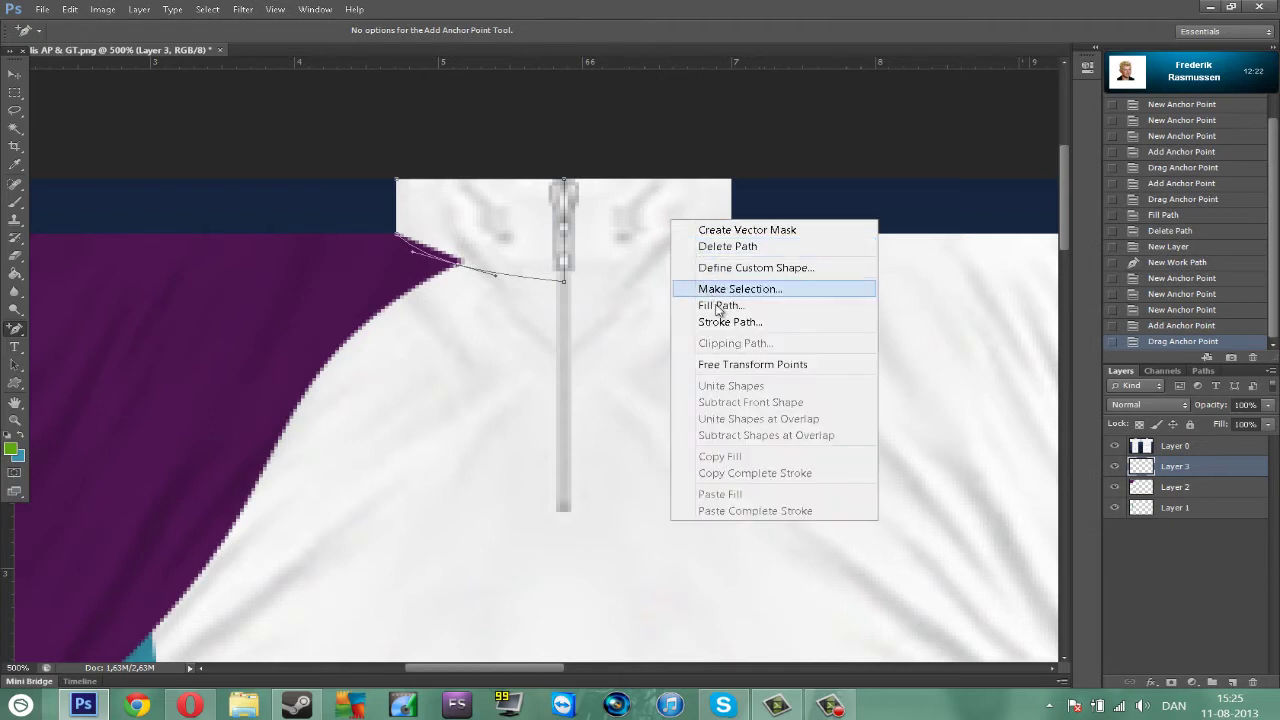
left_click(716, 306)
key("Return")
right_click(667, 228)
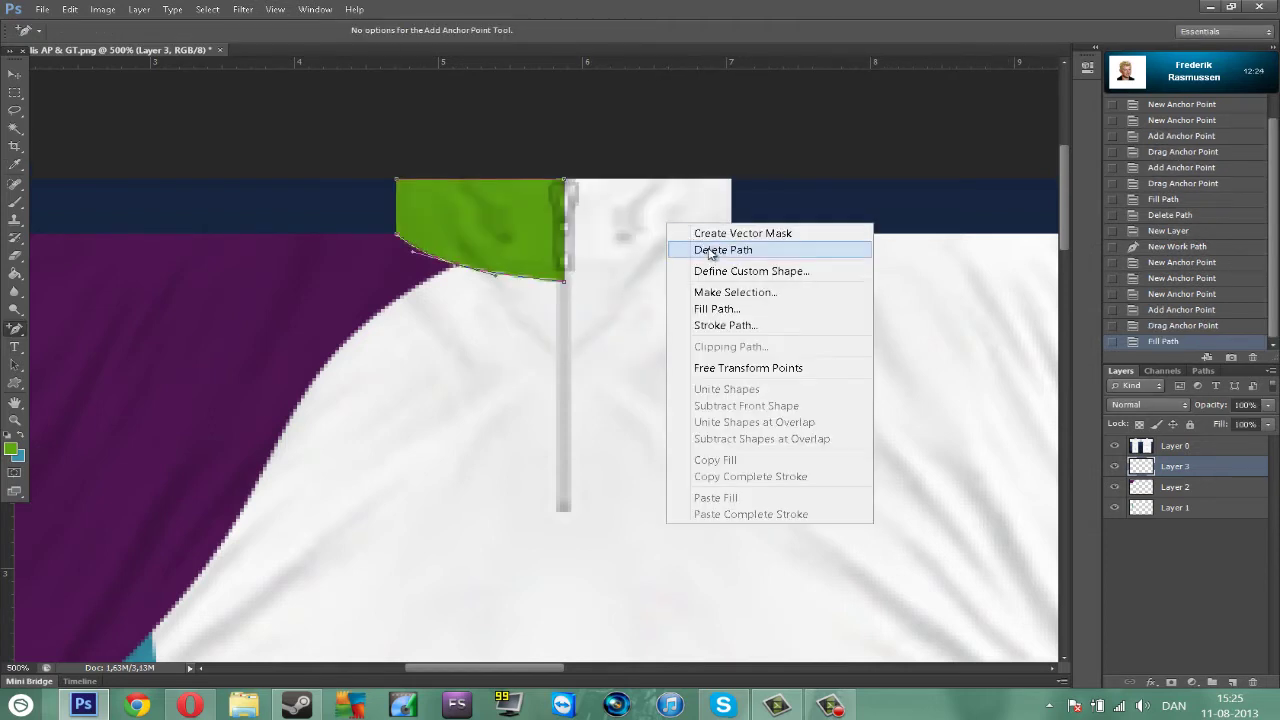
left_click(669, 249)
Step: Select Layer 1, Layer 2 and Layer 3 together and duplicate them
left_click(15, 75)
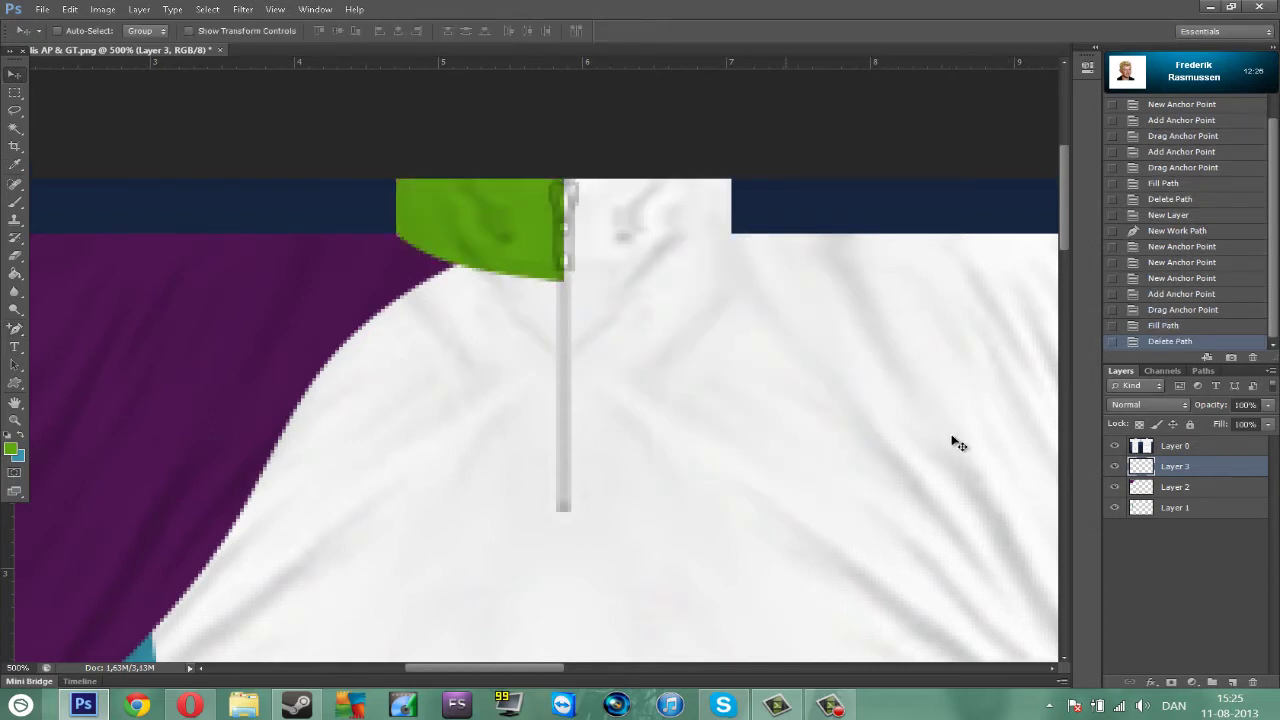
key("ctrl+minus")
key("ctrl+minus")
key("ctrl+minus")
key("ctrl+minus")
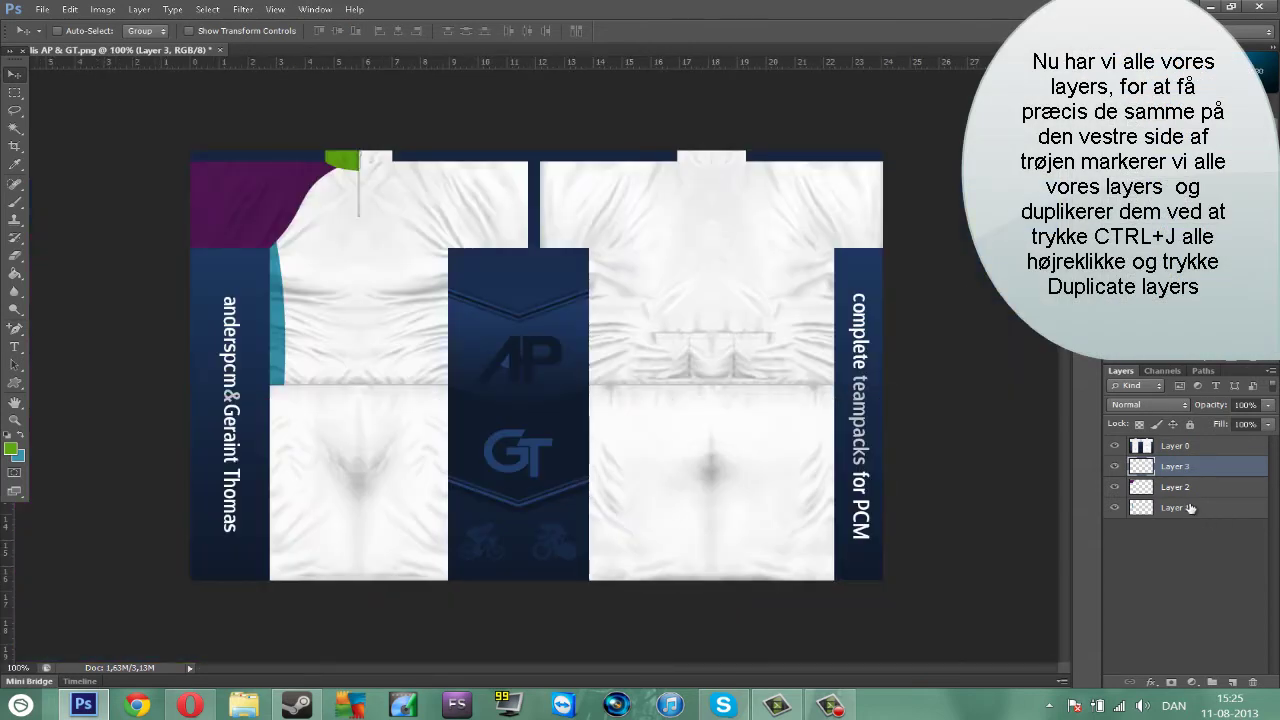
left_click(1178, 508, "shift")
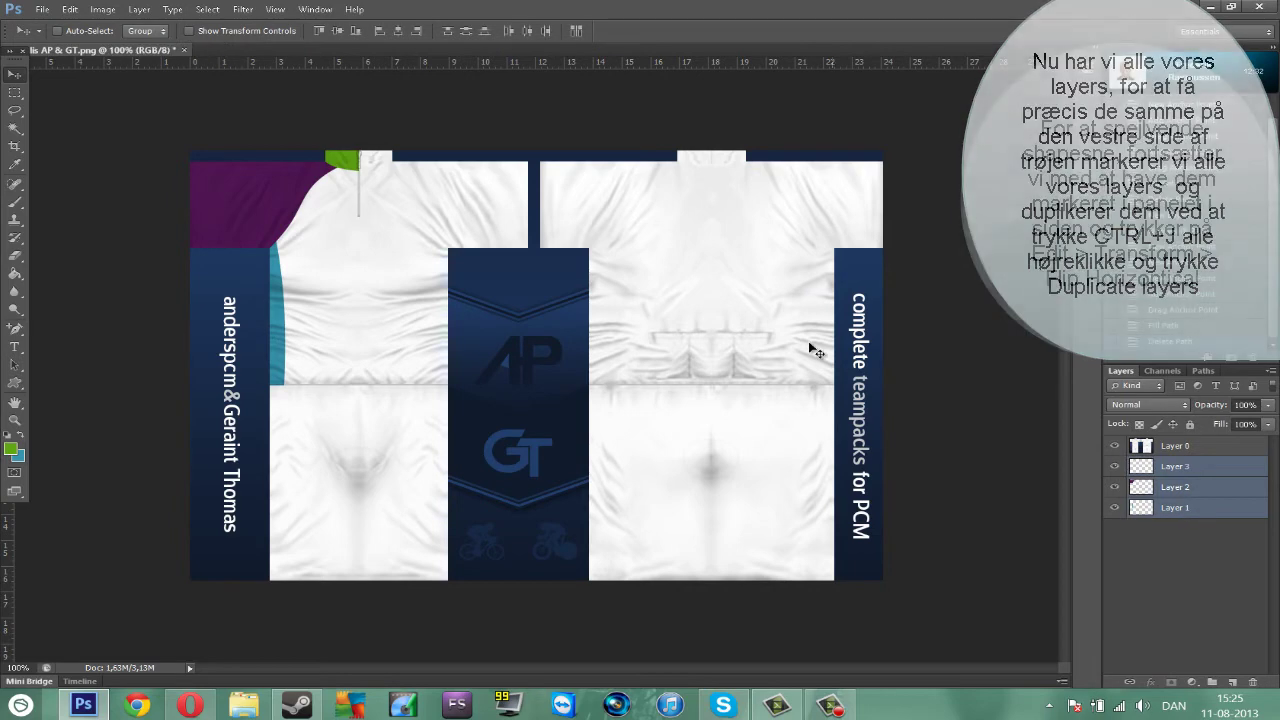
key("ctrl+j")
Step: Flip the three duplicated layers horizontally
left_click(70, 9)
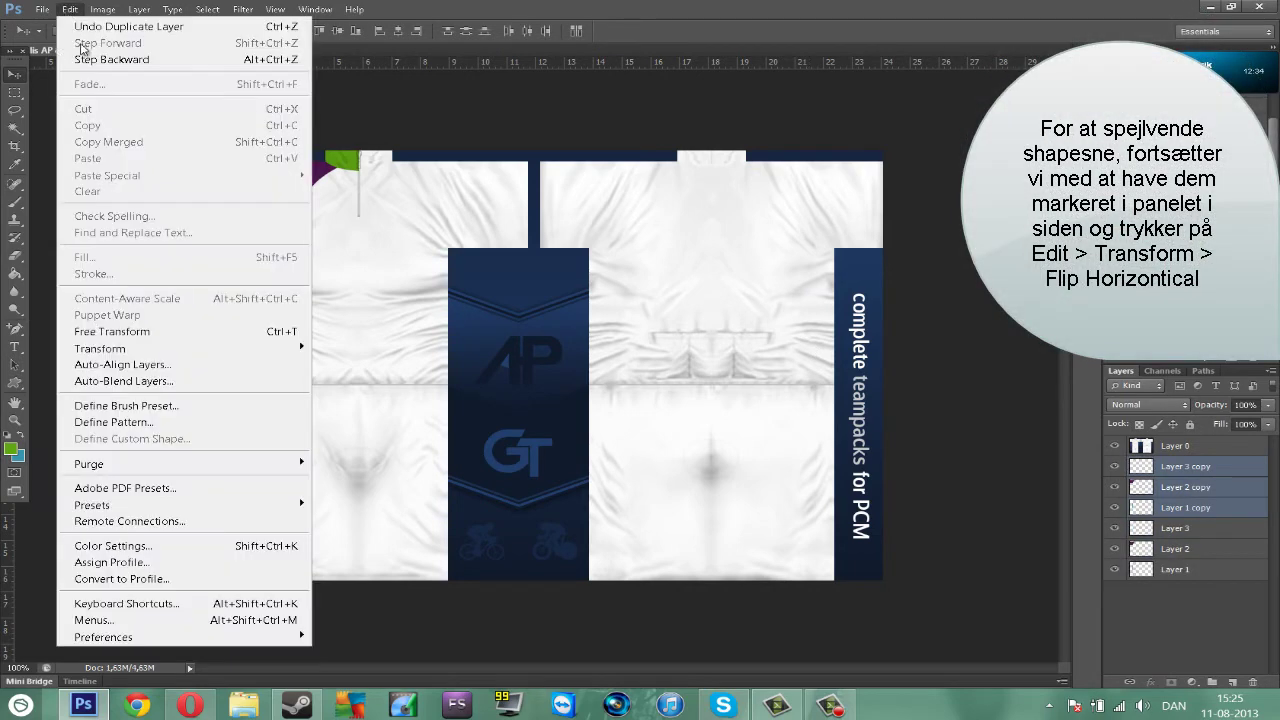
mouse_move(143, 351)
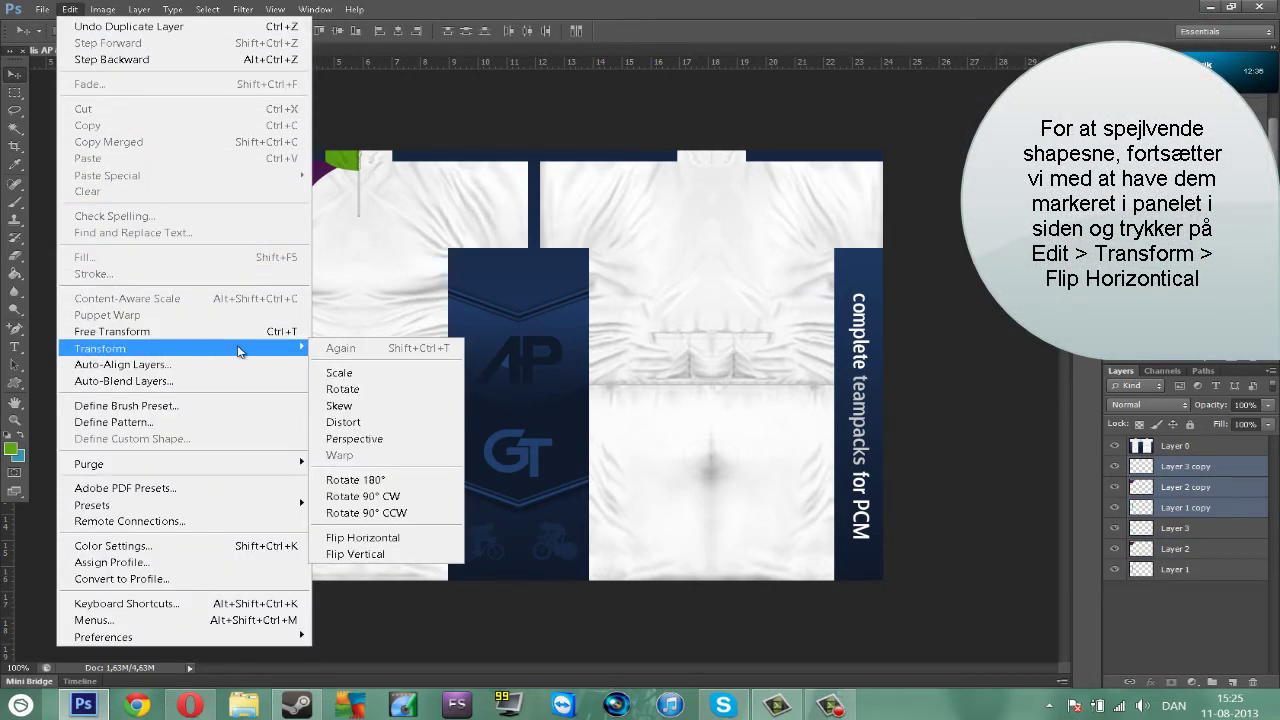
left_click(411, 541)
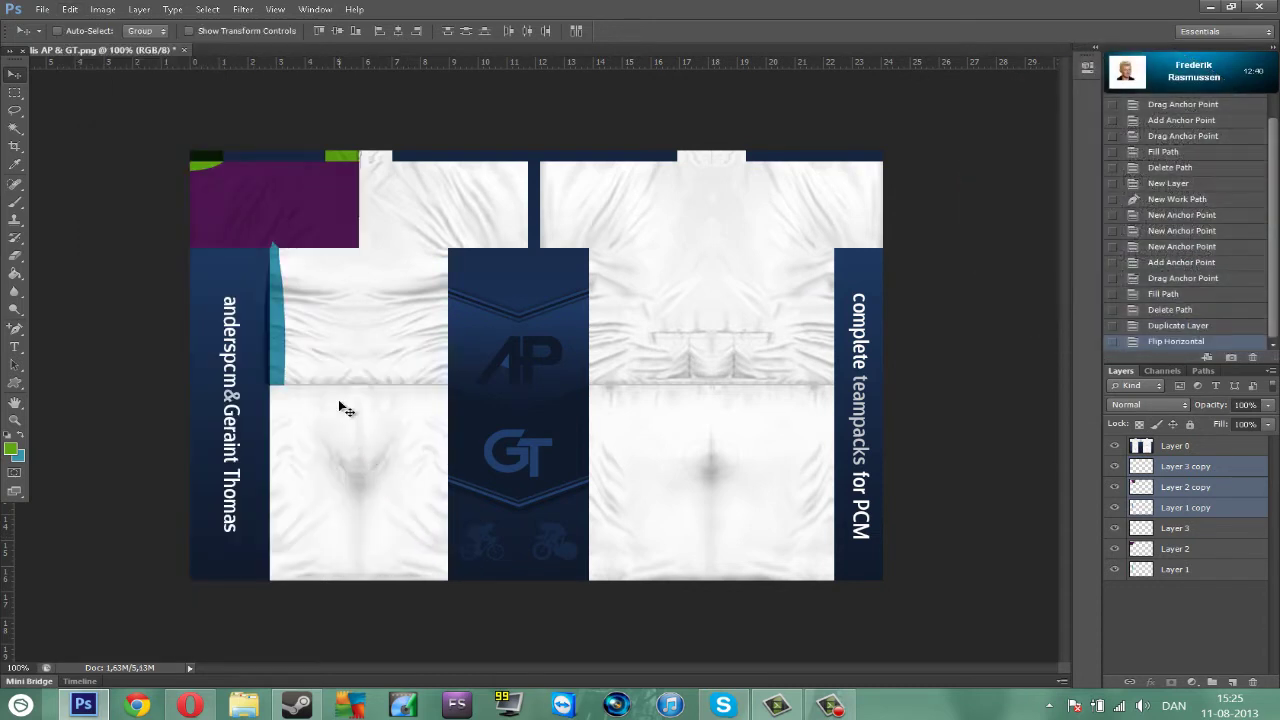
Step: Nudge the flipped copies right until the collar, sleeve and side panel mirror the originals across the front's zip
key("shift+Right")
key("shift+Right")
key("shift+Right")
key("shift+Right")
key("shift+Right")
key("shift+Right")
key("shift+Right")
key("shift+Right")
key("shift+Right")
key("shift+Right")
key("shift+Right")
key("shift+Right")
key("shift+Right")
key("shift+Right")
key("shift+Right")
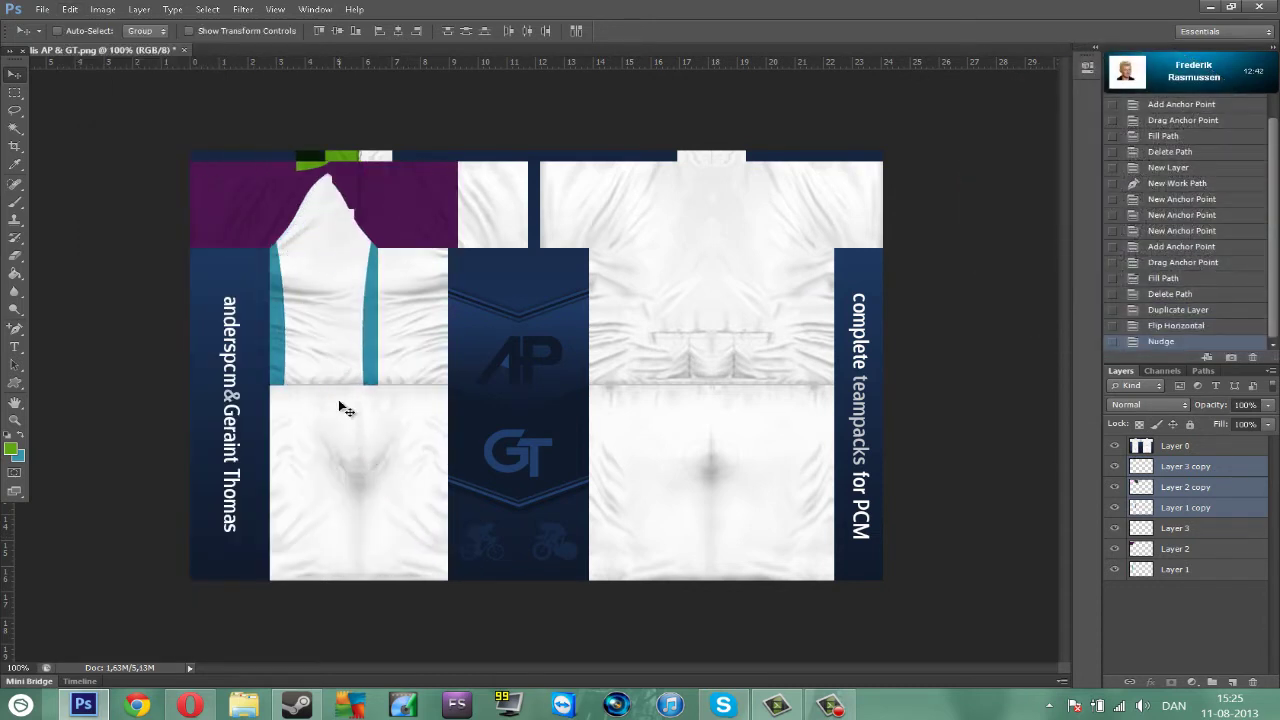
key("Right")
key("Right")
key("Right")
key("Right")
key("Right")
key("Right")
key("Right")
key("Right")
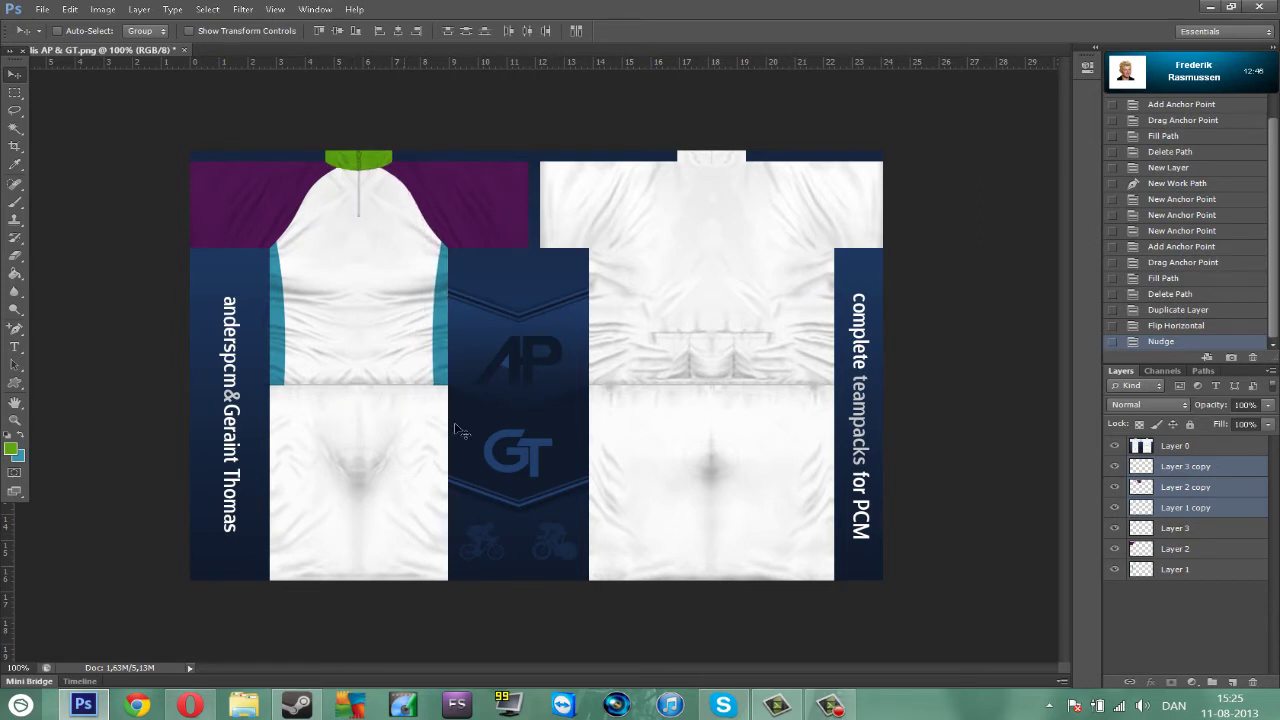
Step: Add a new layer above the duplicated layers for the jersey's back and make teal the foreground colour
key("ctrl+plus")
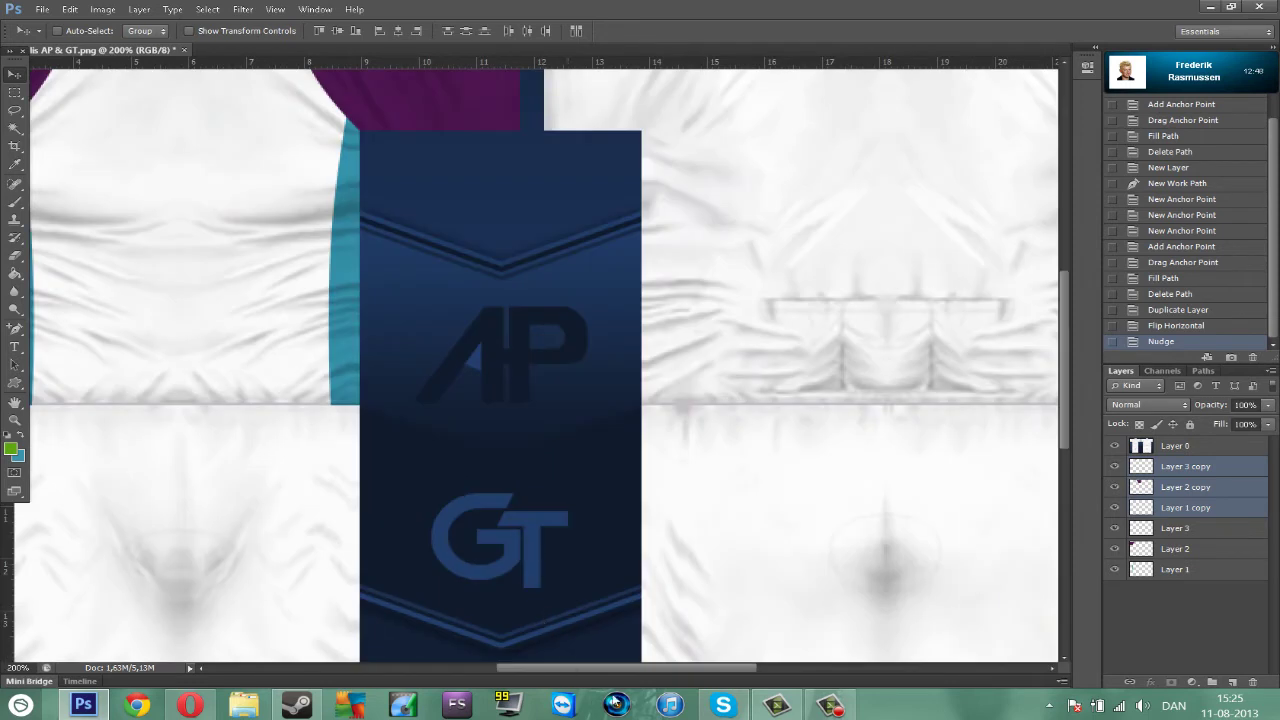
scroll(690, 615, "left", 1)
scroll(694, 608, "up", 5)
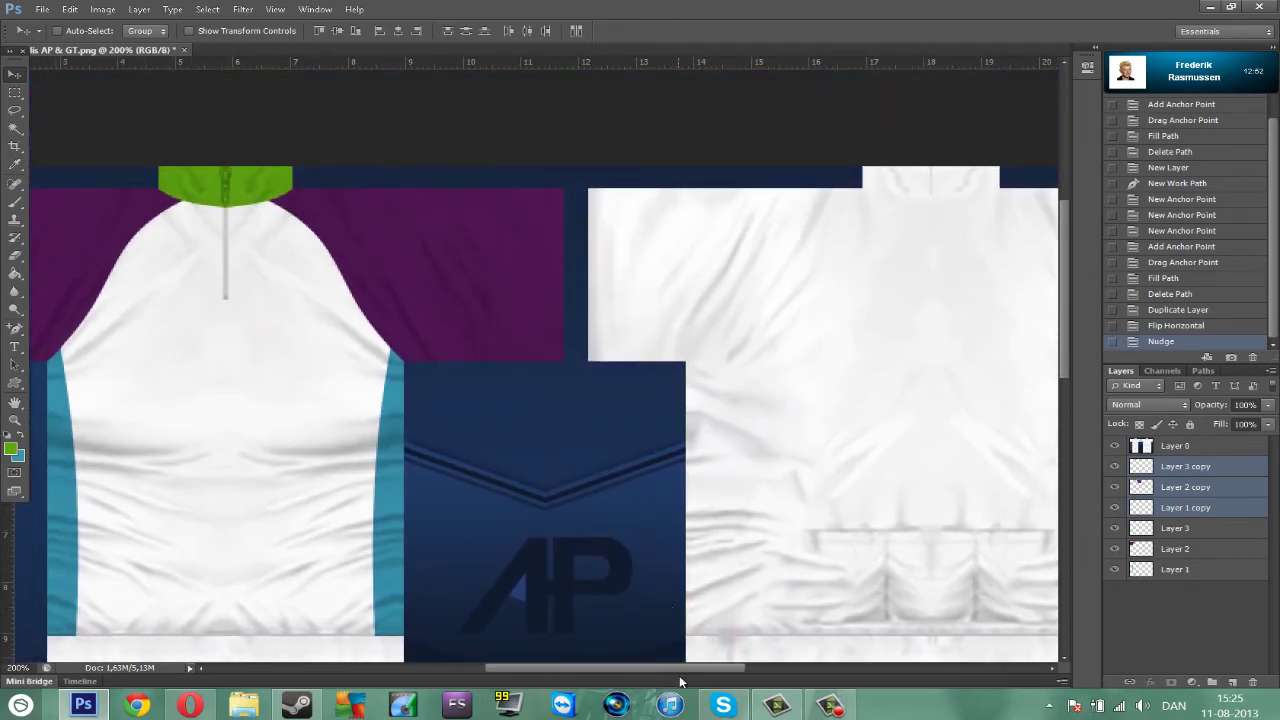
scroll(740, 662, "right", 5)
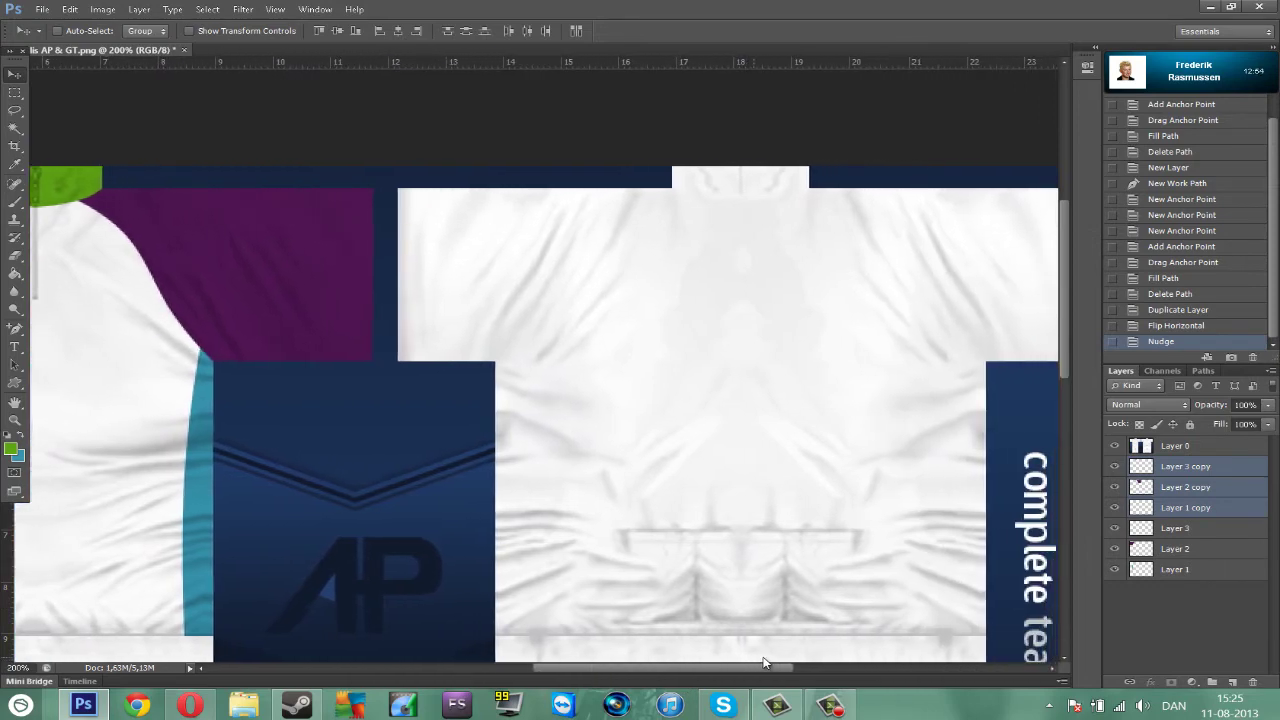
key("ctrl+plus")
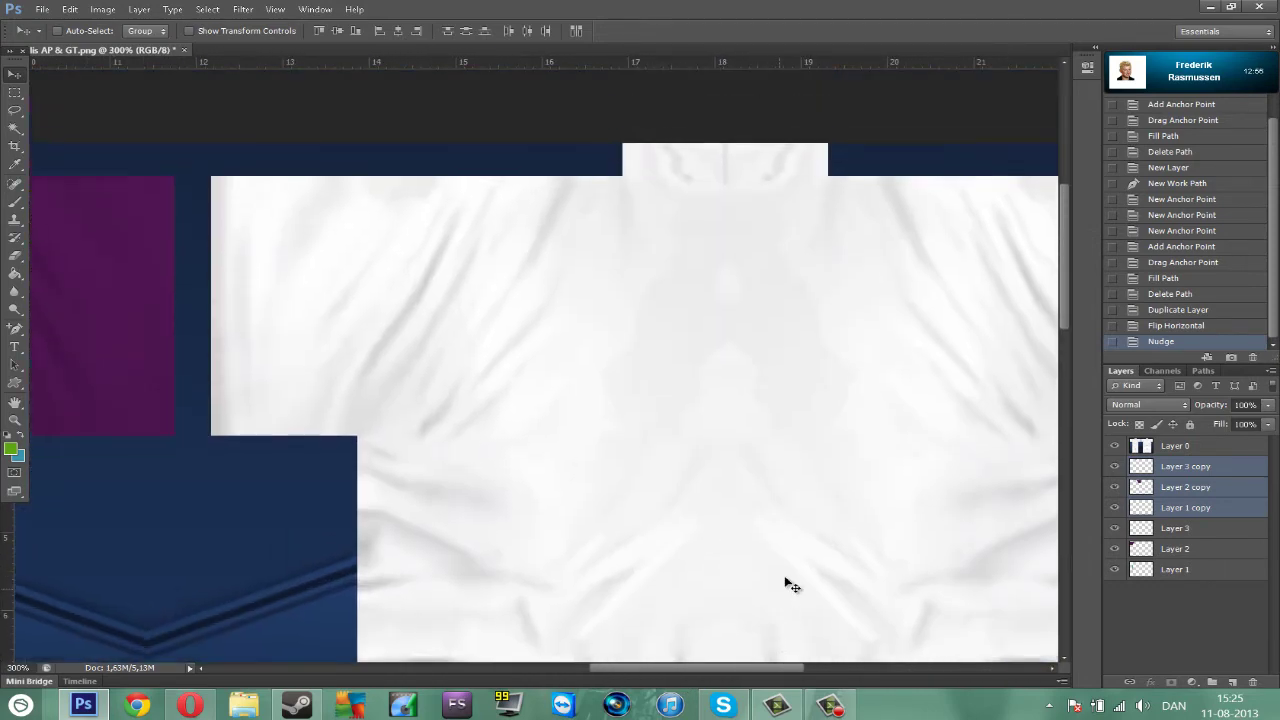
left_click(1232, 682)
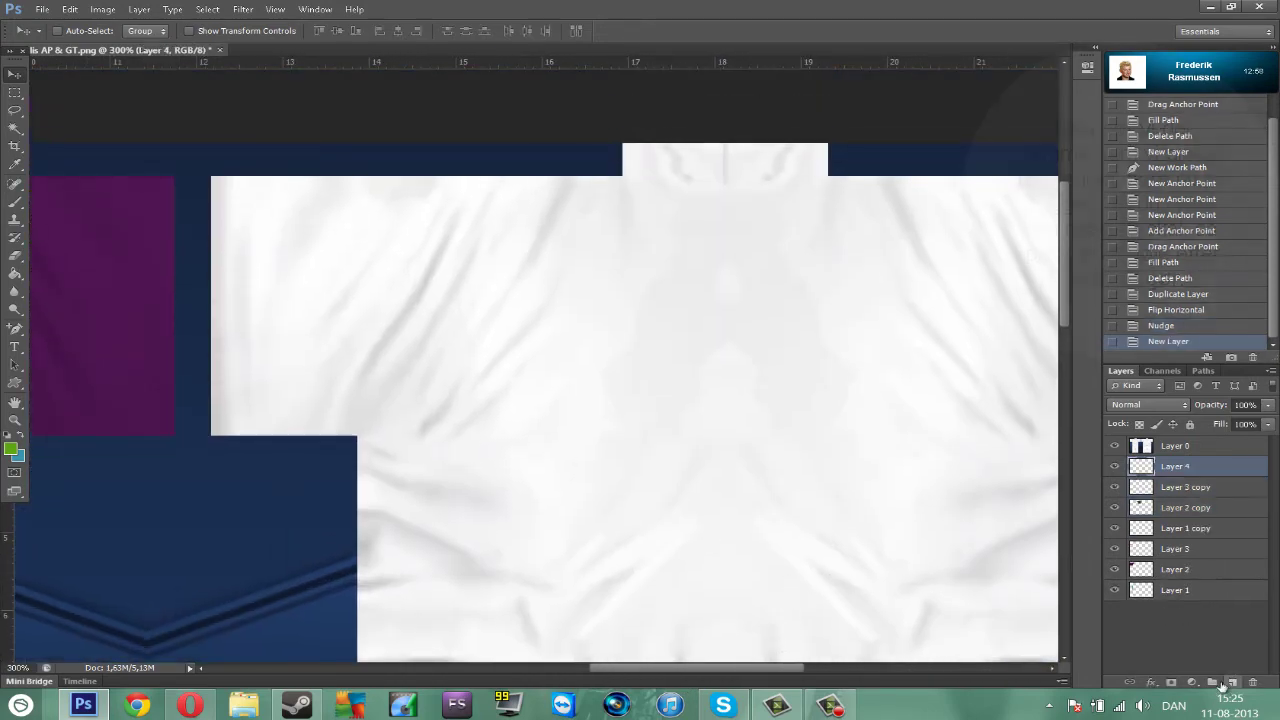
left_click_drag(17, 328, 64, 330)
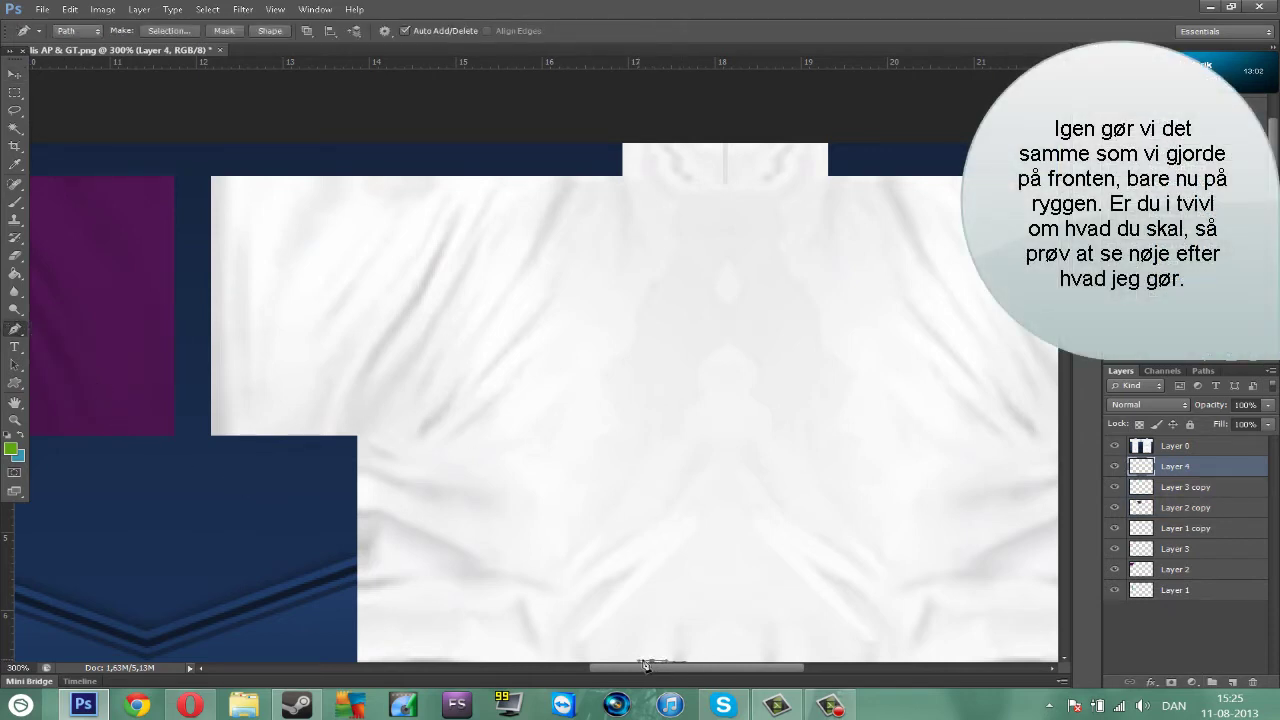
left_click_drag(645, 665, 672, 670)
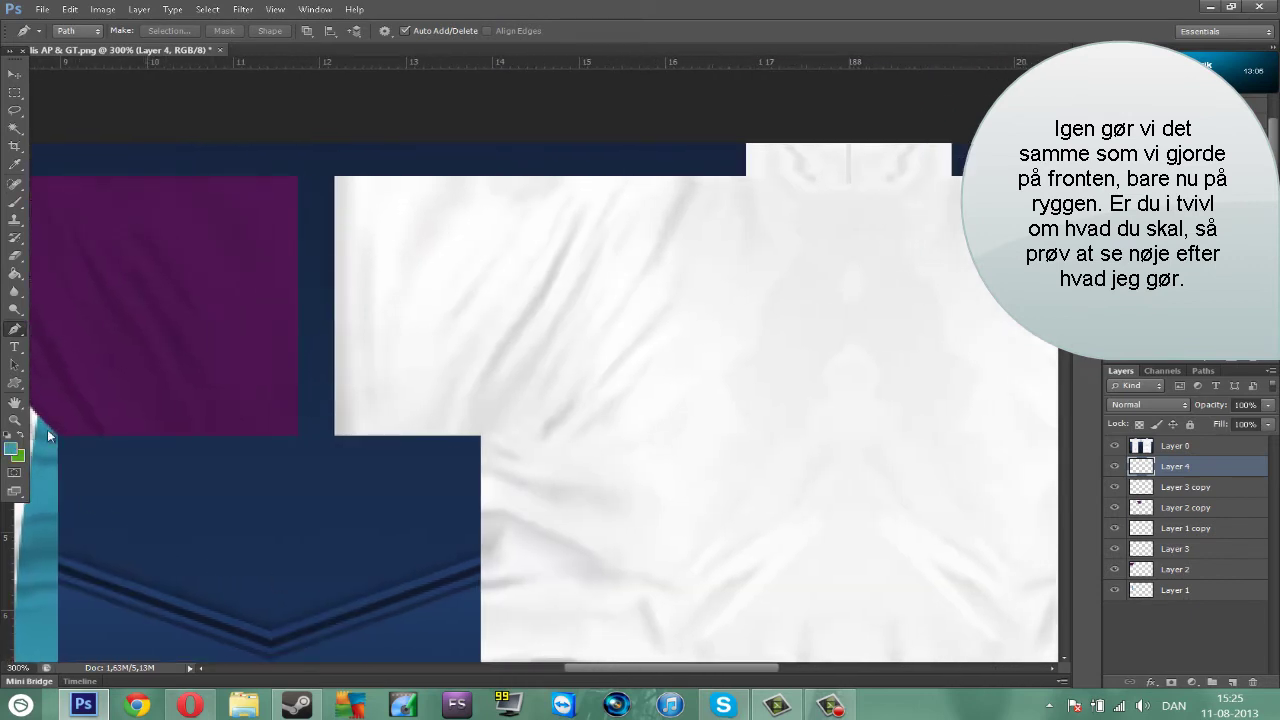
Step: Draw a Pen path for the back's left side panel, from the hem corner up past the armpit and back down to the armpit corner
scroll(337, 443, "down", 5)
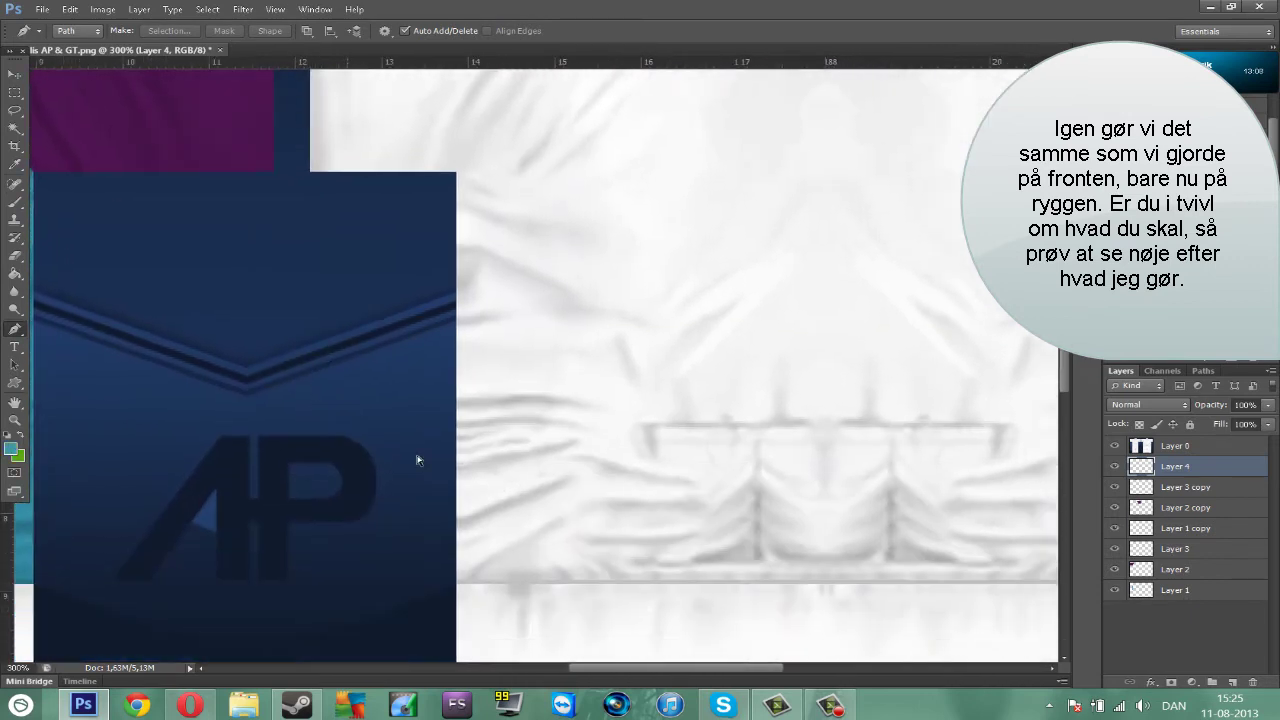
scroll(480, 494, "up", 1)
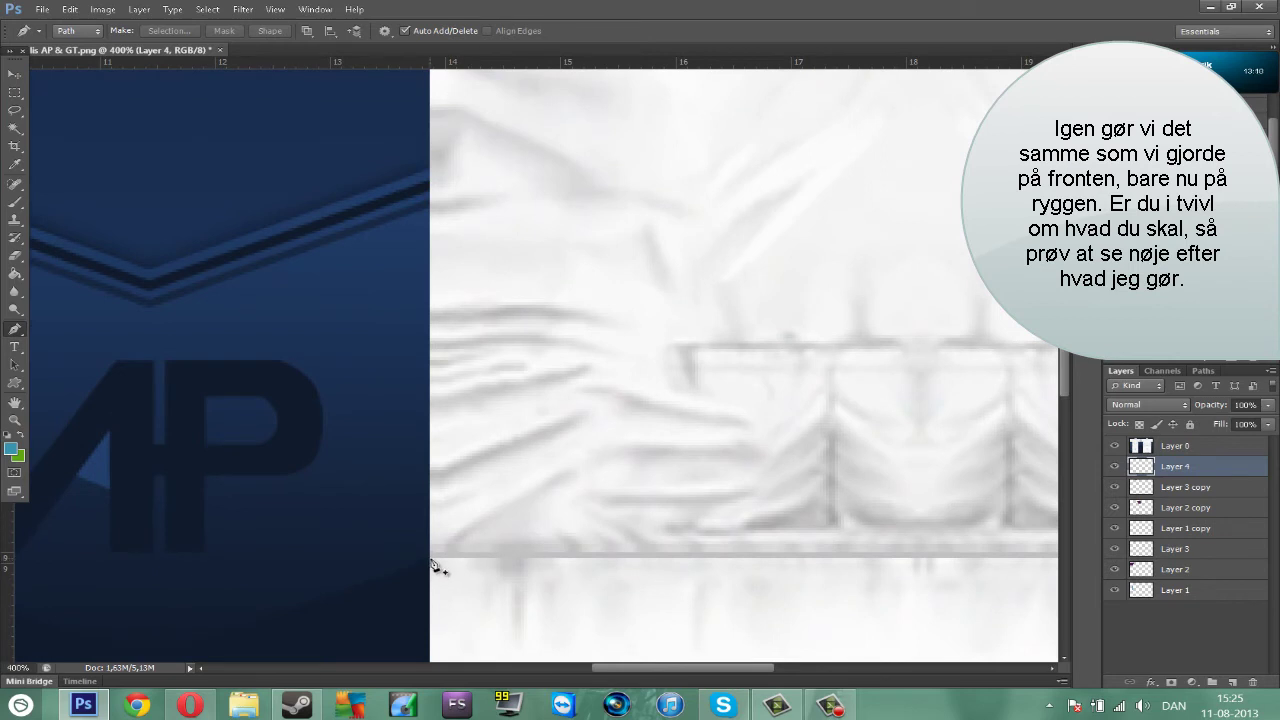
left_click(431, 558)
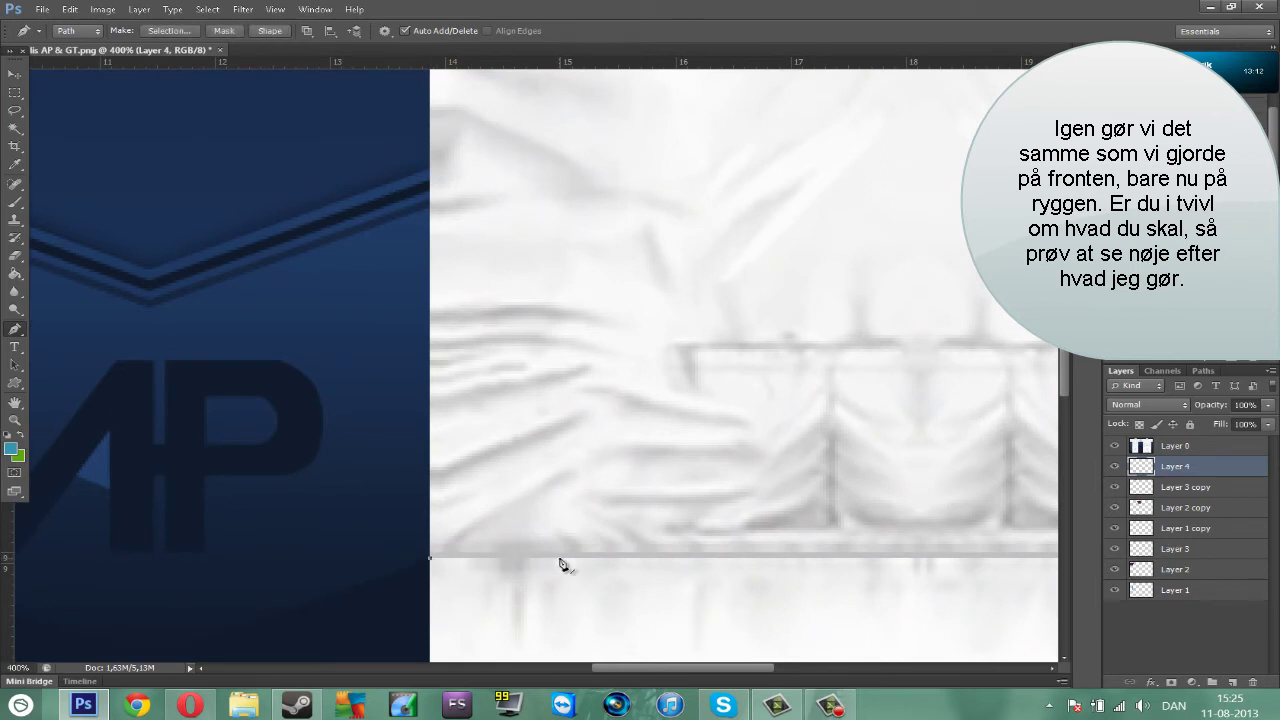
scroll(566, 545, "up", 5)
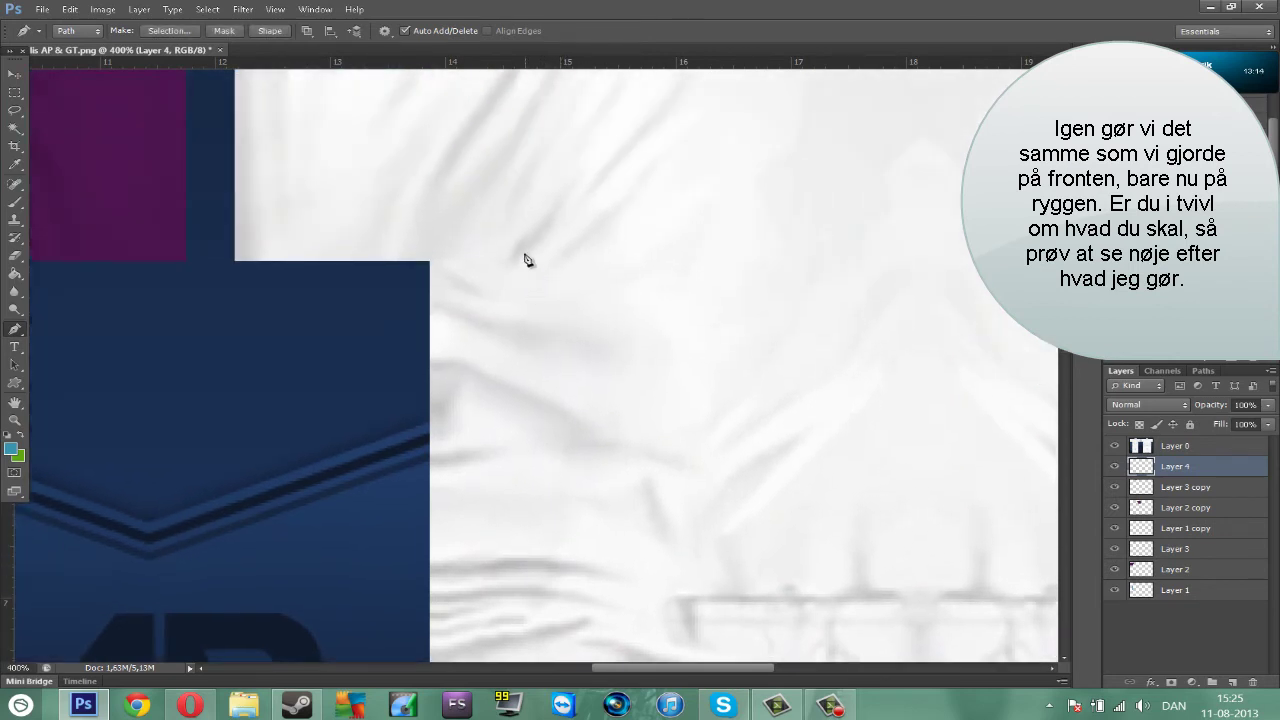
scroll(528, 250, "up", 2)
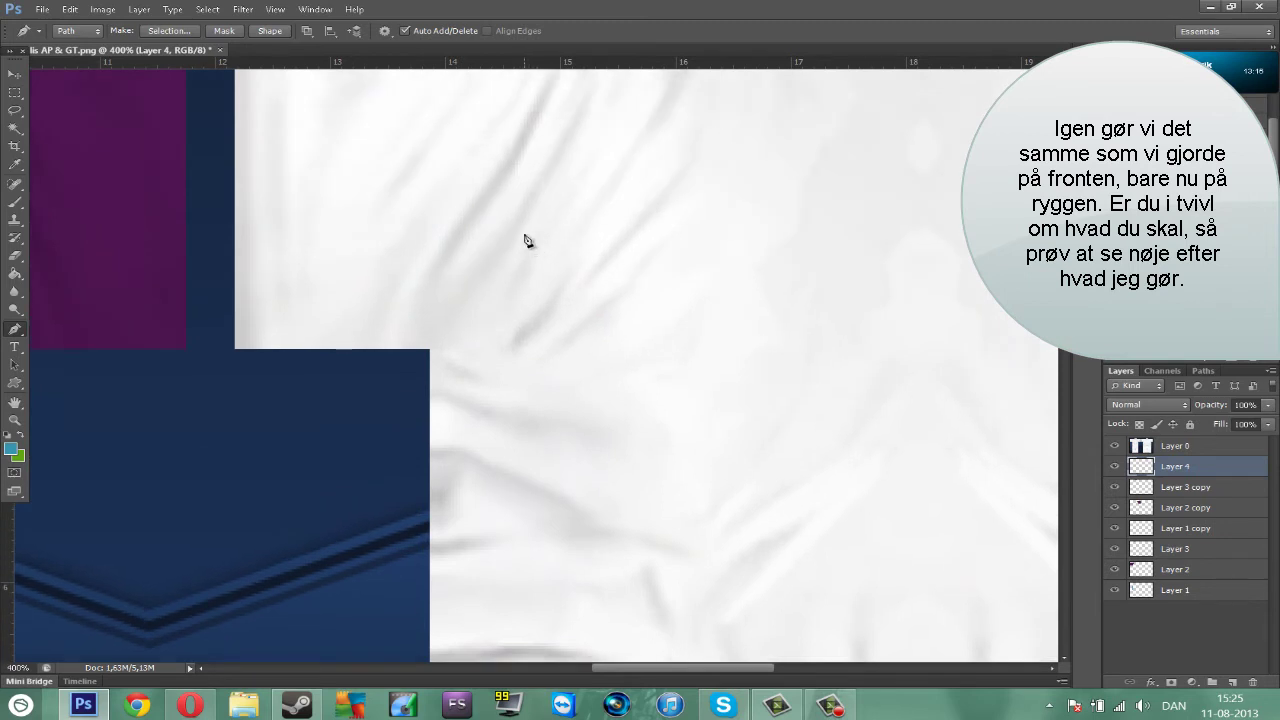
left_click(523, 224)
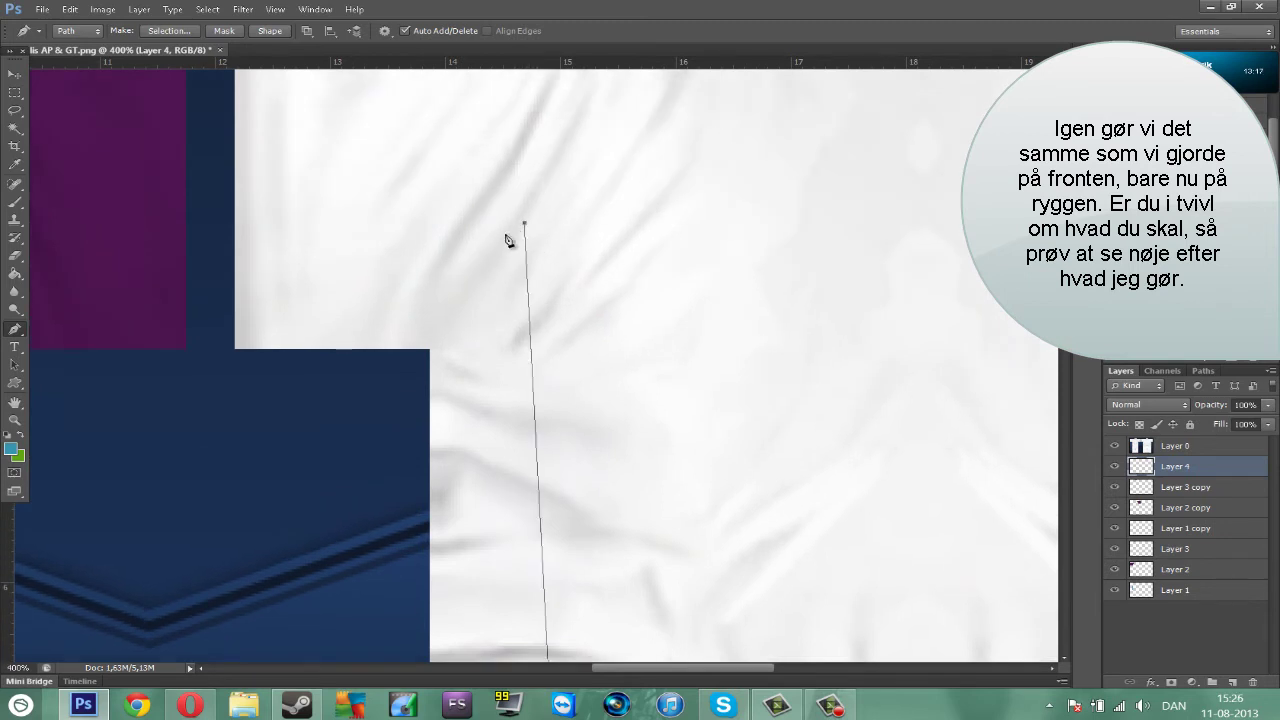
left_click(418, 349)
Step: Narrow the back side-panel path at the hem and bend its long edge by adding and shifting two anchor points
left_click_drag(28, 338, 80, 356)
key("ctrl+minus")
key("ctrl+minus")
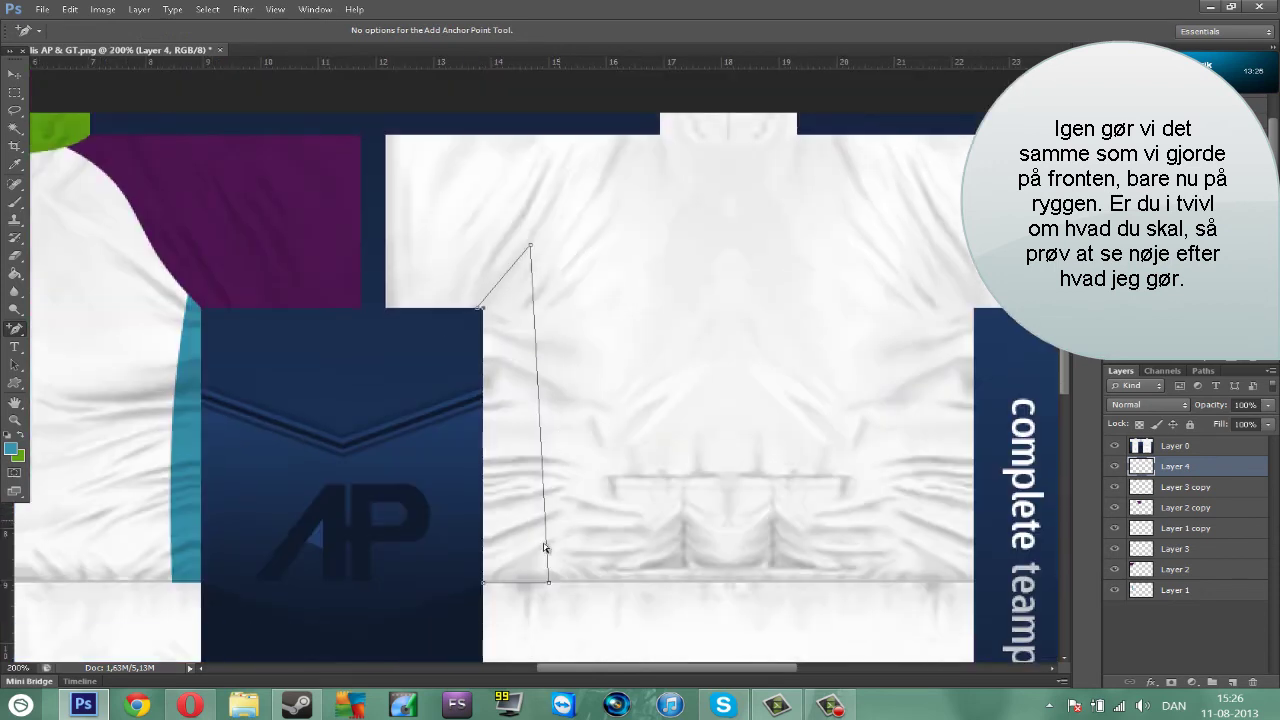
left_click_drag(548, 583, 539, 583)
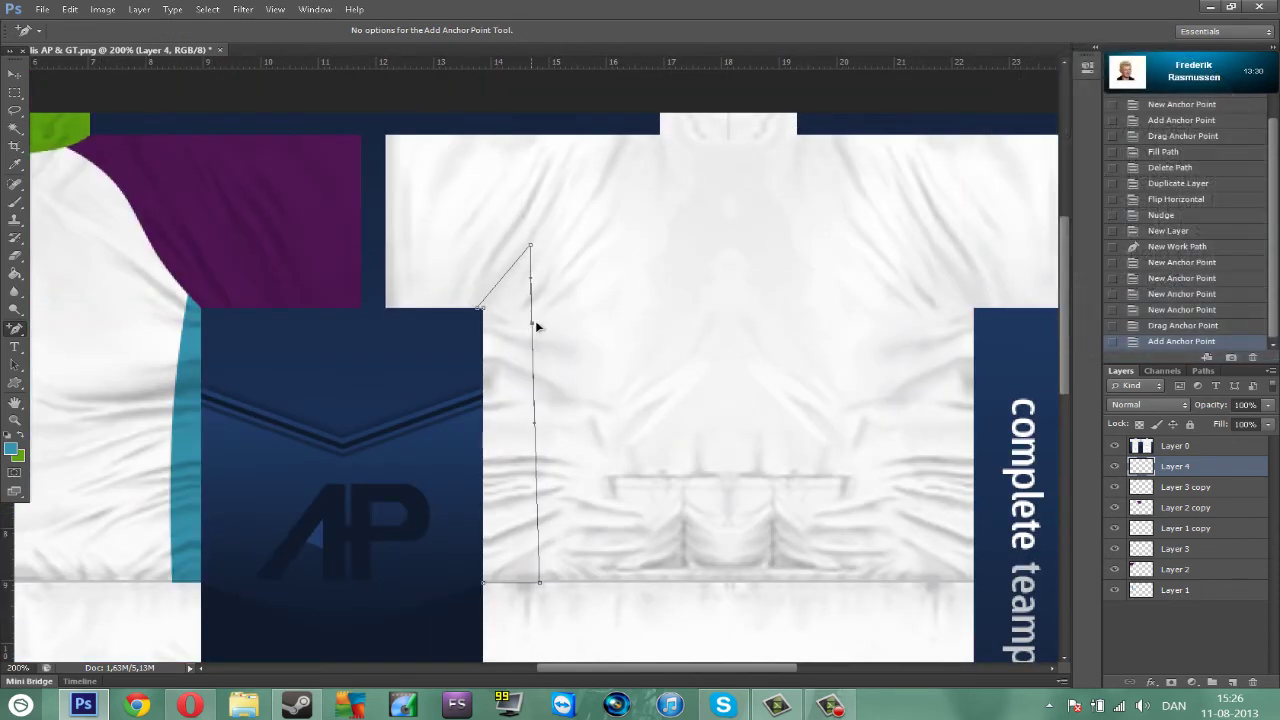
left_click_drag(535, 320, 545, 340)
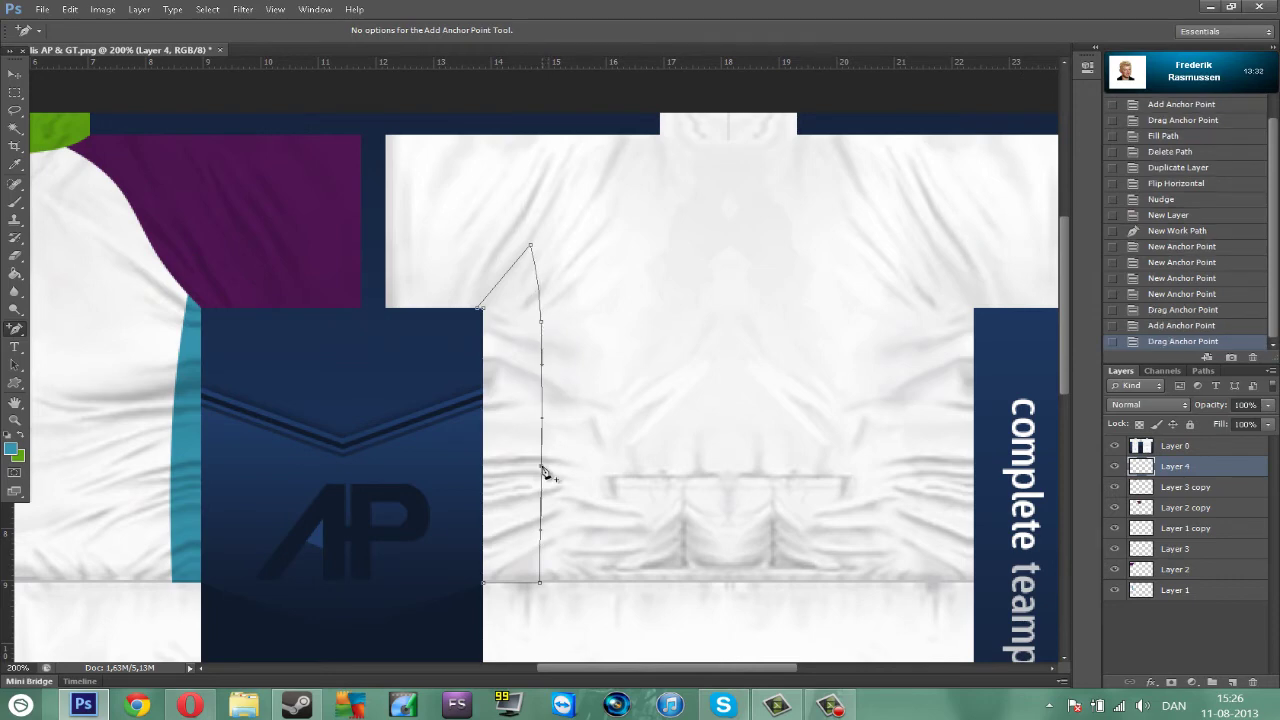
left_click(543, 468)
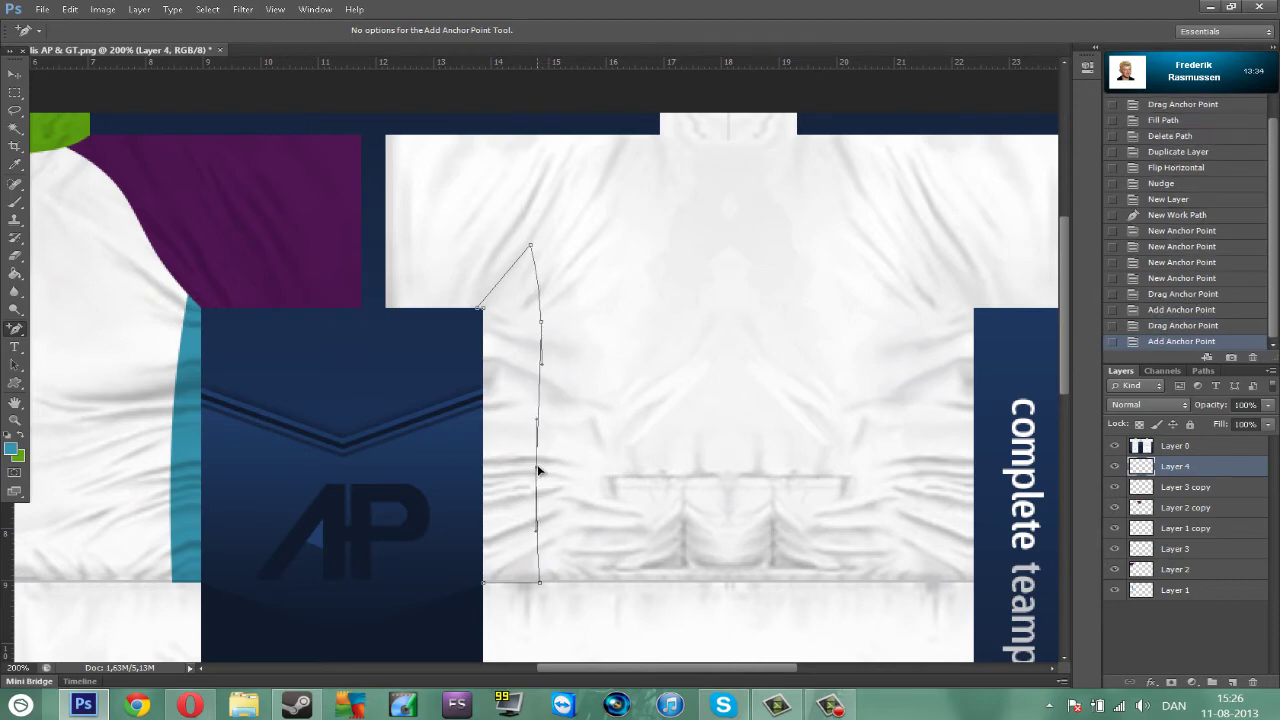
Step: Fill the back's left side-panel path with teal after a last anchor point adjustment, and delete the path
left_click_drag(538, 470, 539, 470)
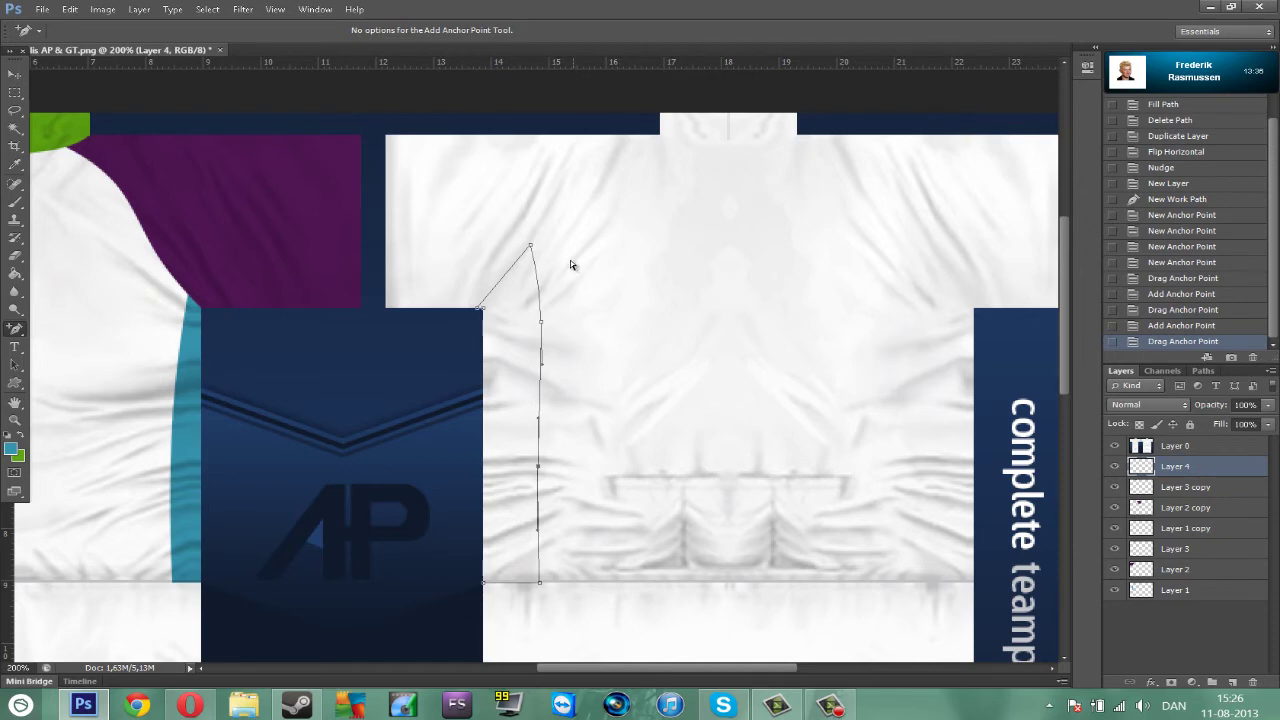
right_click(605, 240)
left_click(670, 328)
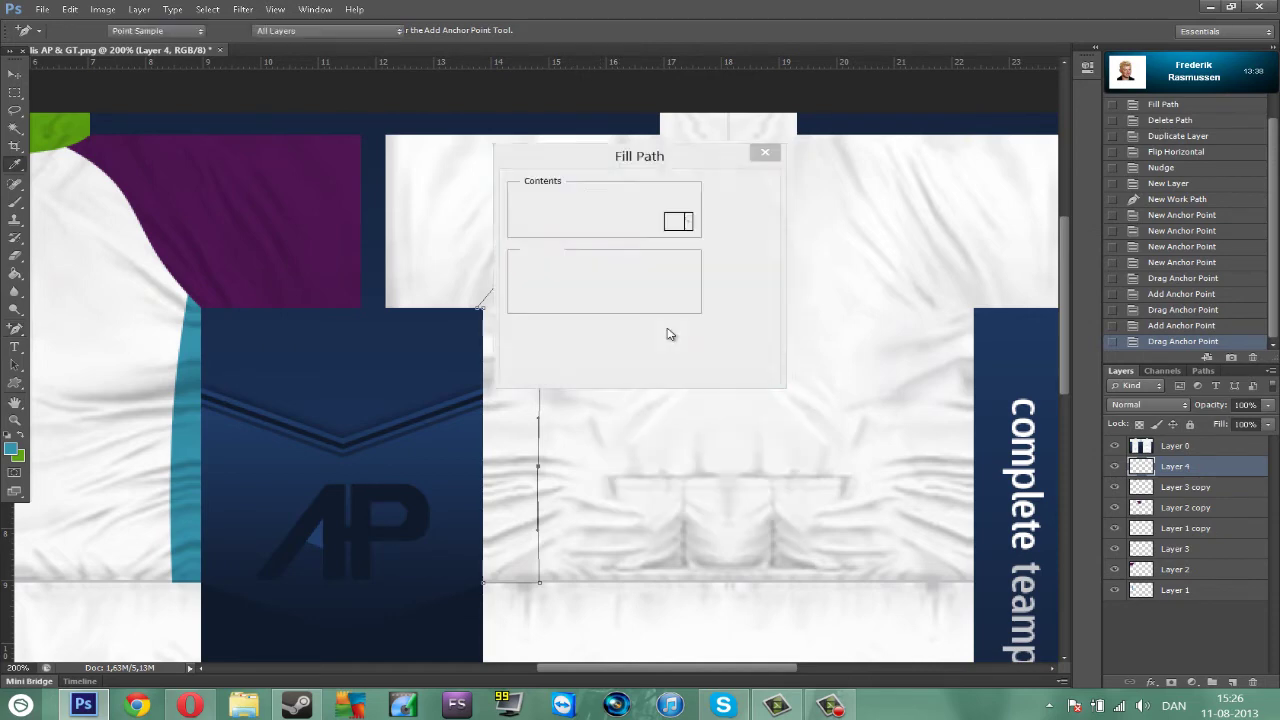
key("Return")
right_click(661, 249)
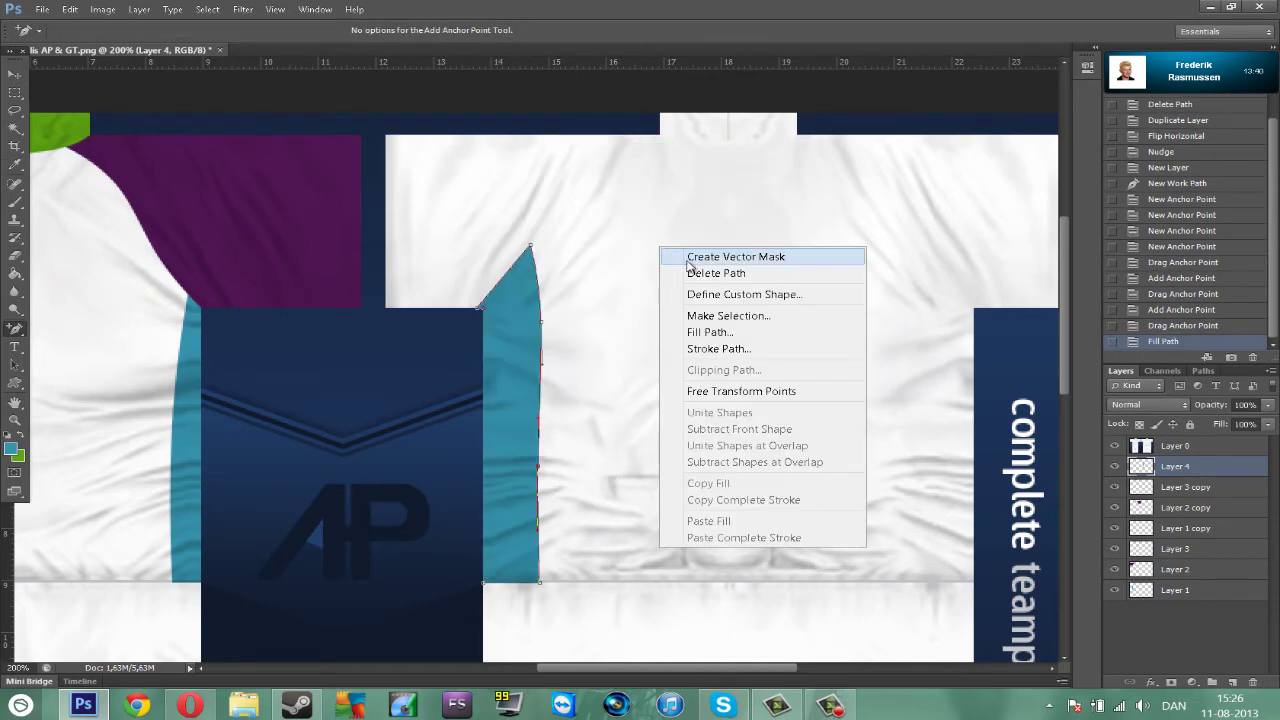
left_click(702, 275)
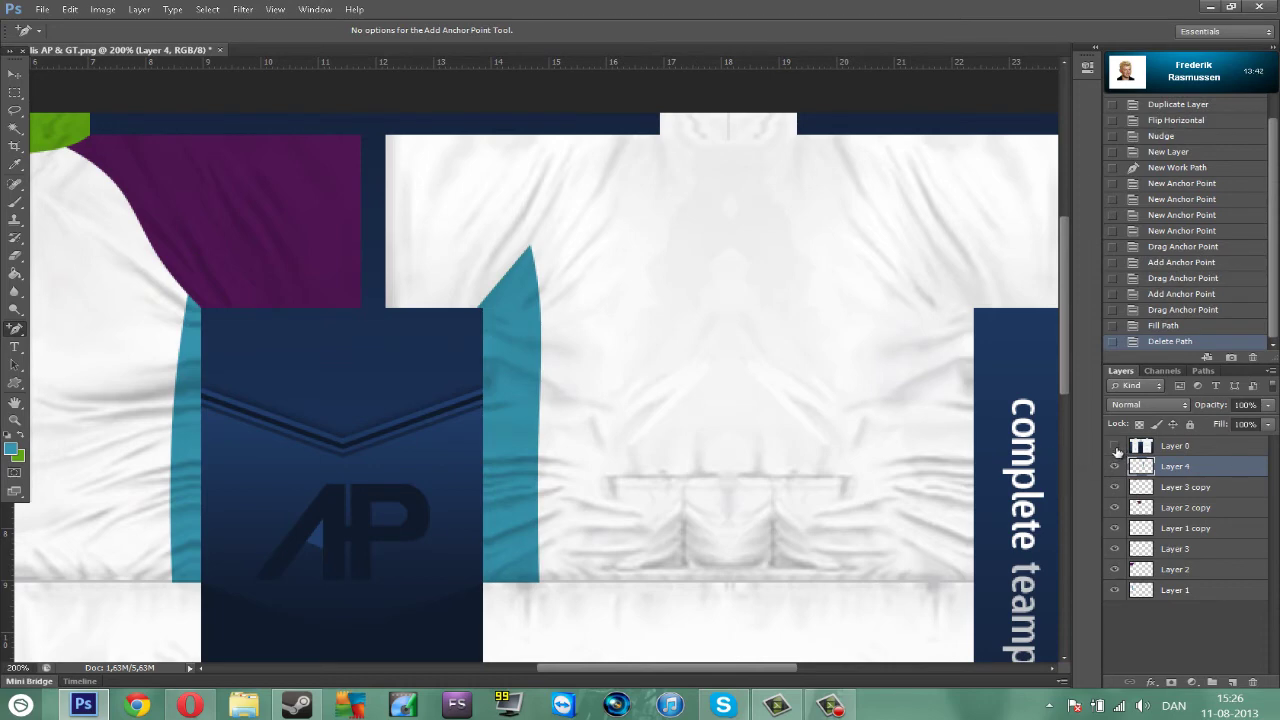
Step: Sample the front sleeve's purple as the foreground colour while the template Layer 0 is temporarily hidden
left_click(1115, 446)
left_click(15, 453)
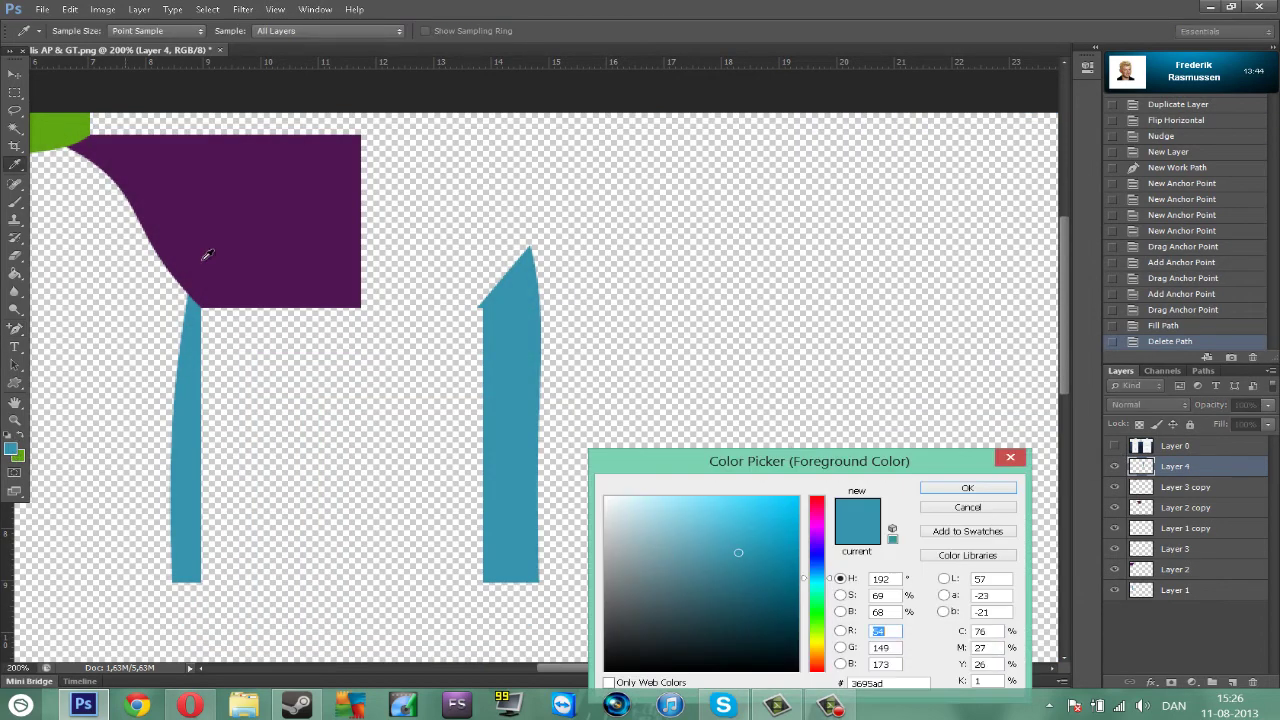
left_click(229, 234)
key("Return")
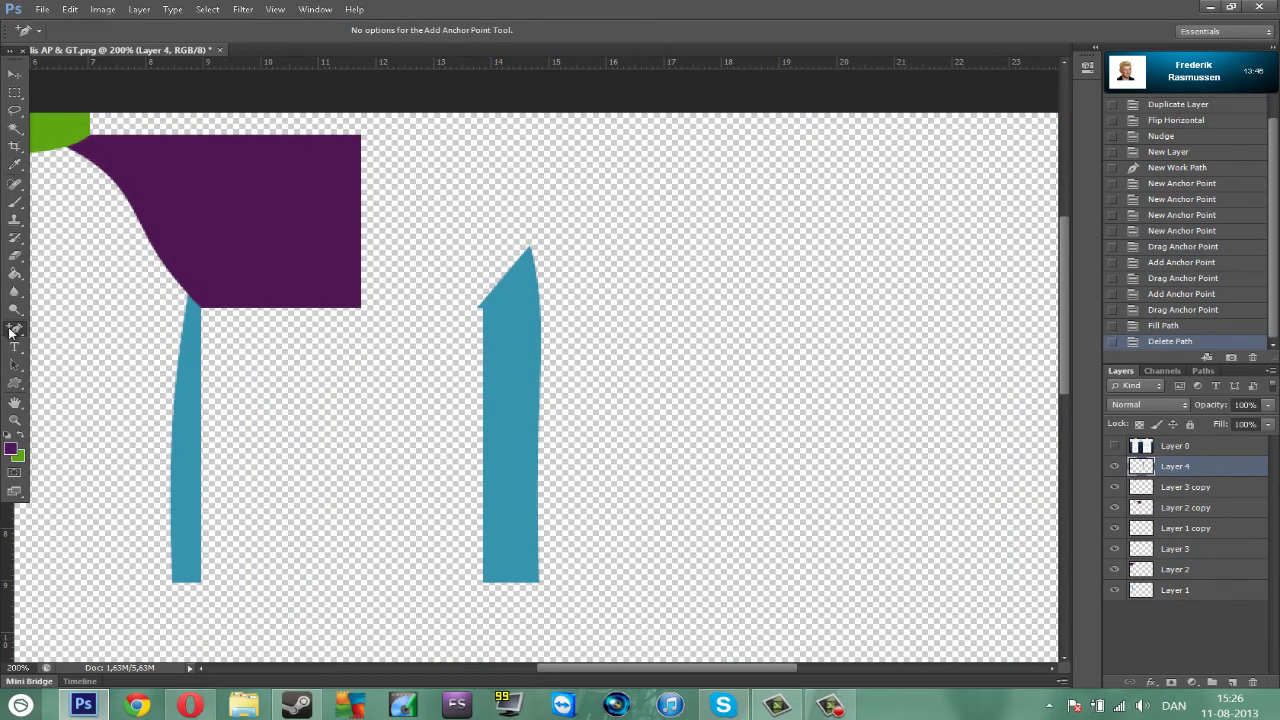
right_click(15, 330)
left_click(72, 328)
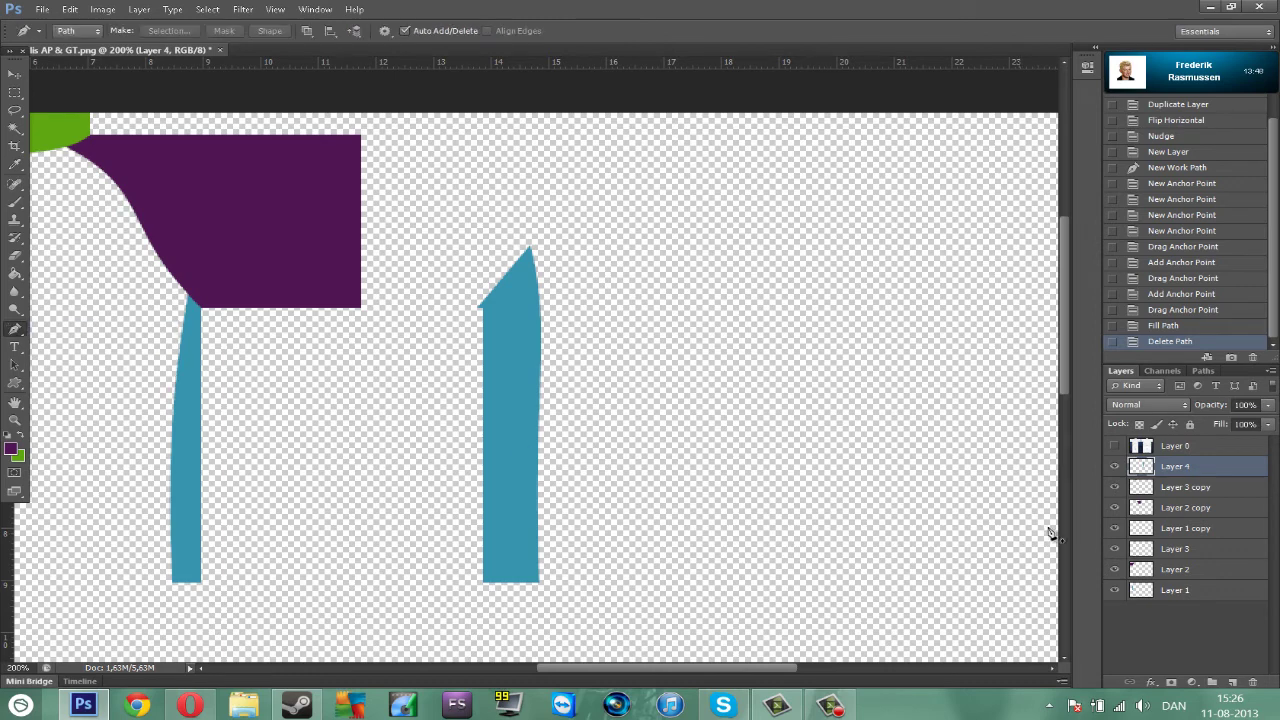
left_click(1114, 448)
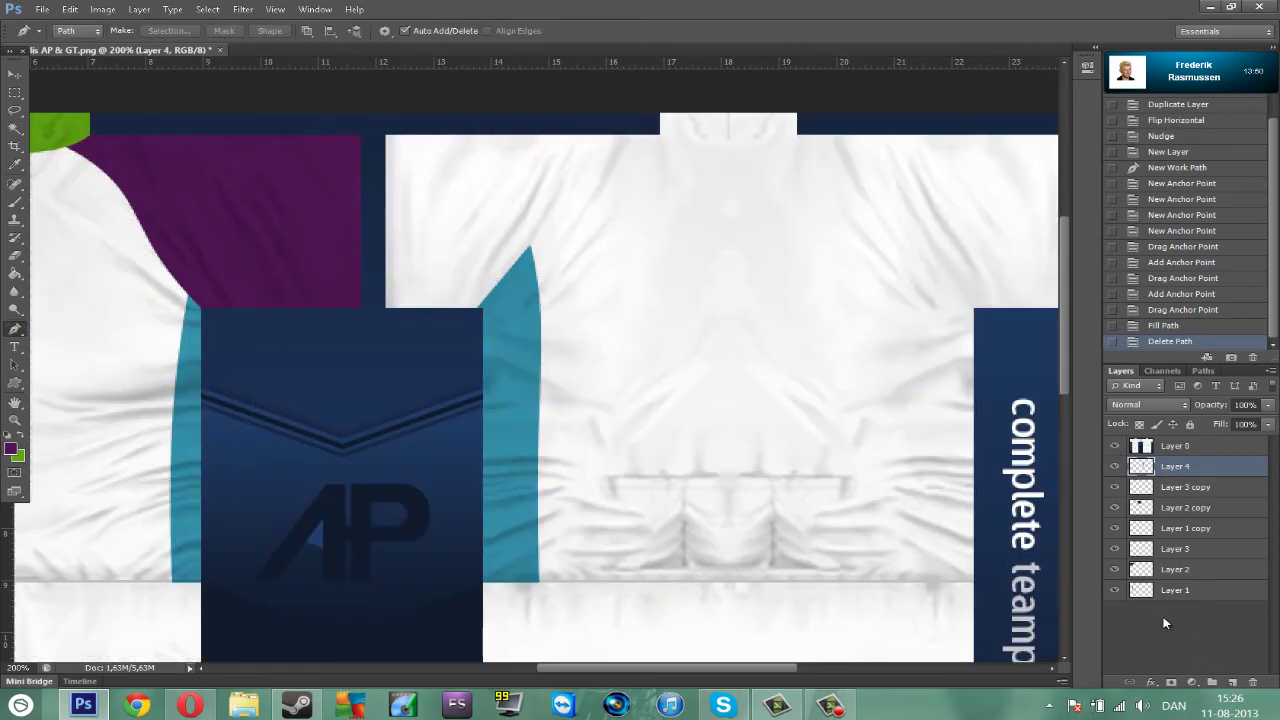
Step: On a new layer, draw a Pen path around the back's left sleeve from its outer corners through the armpit to below the collar and the shoulder
left_click(1232, 682)
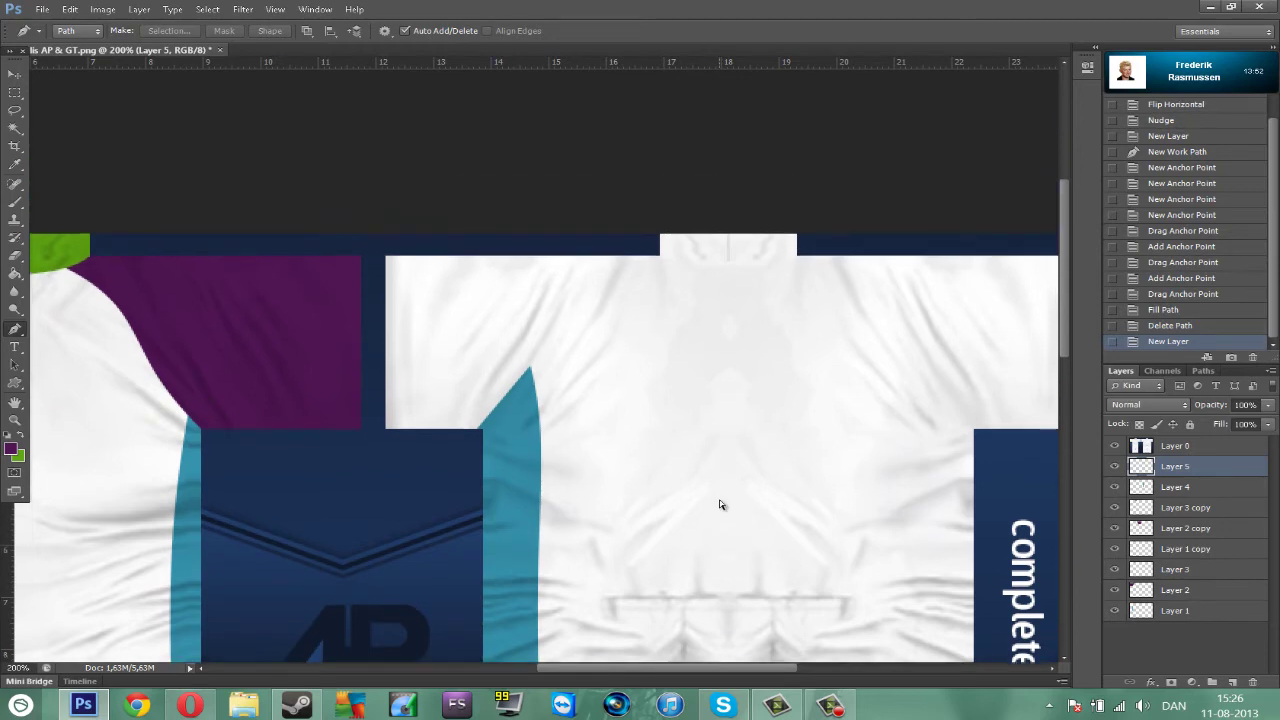
key("ctrl+plus")
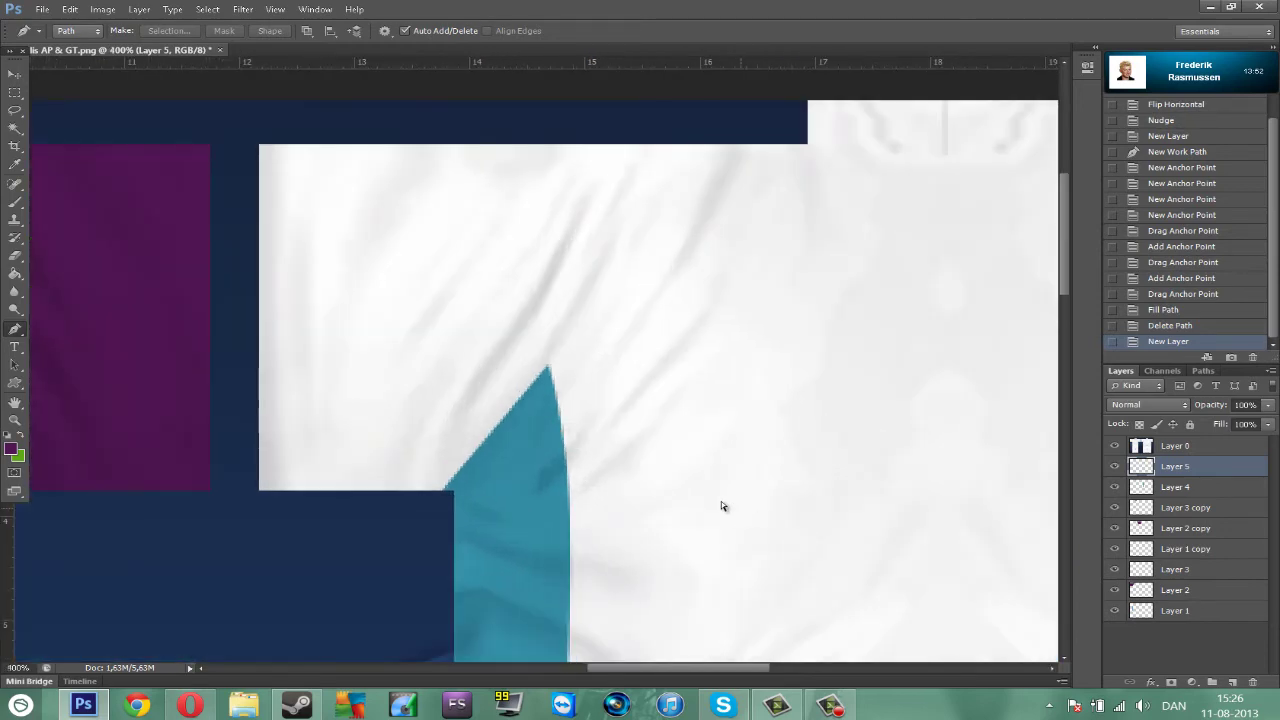
left_click(260, 146)
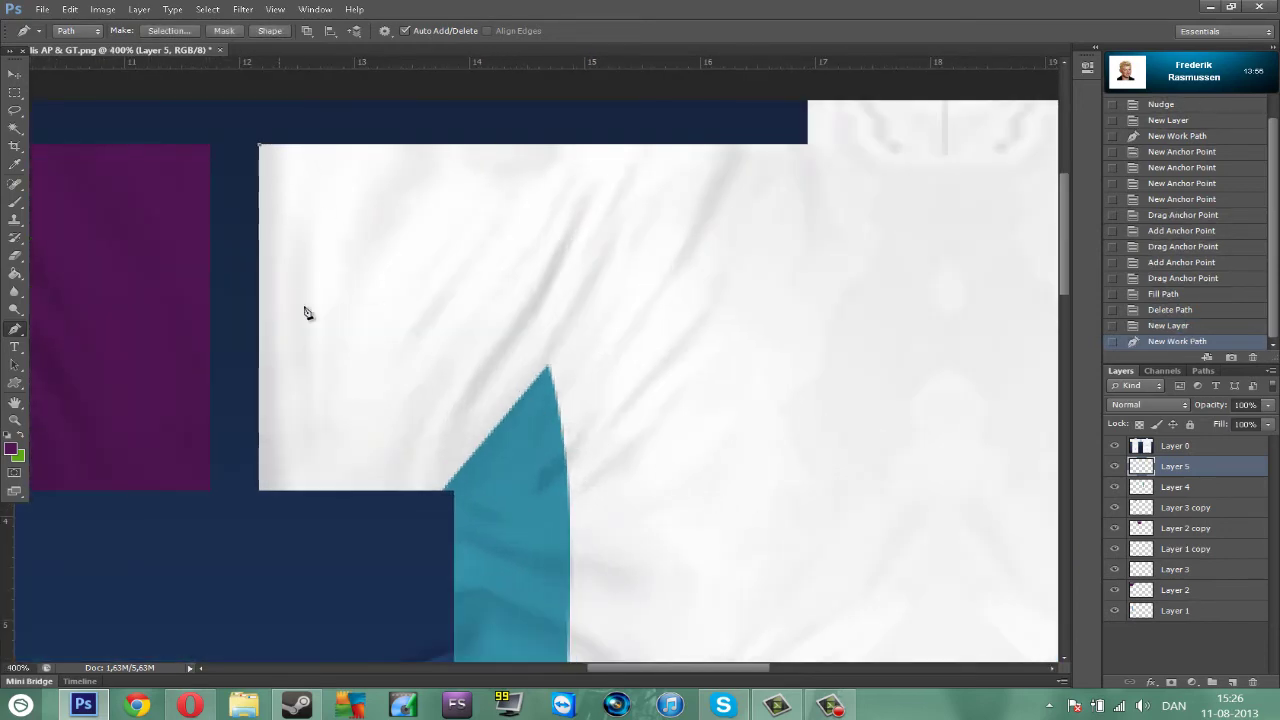
left_click(260, 490)
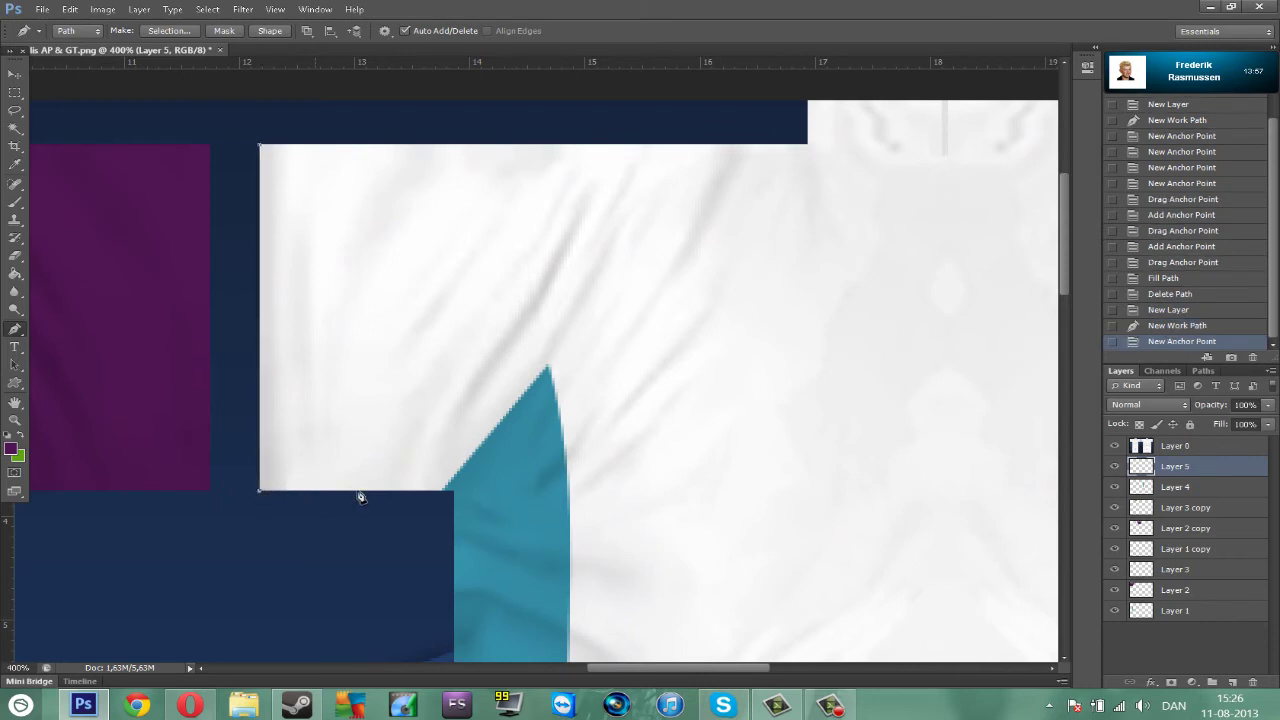
left_click(452, 490)
scroll(600, 407, "up", 1)
scroll(600, 407, "up", 1)
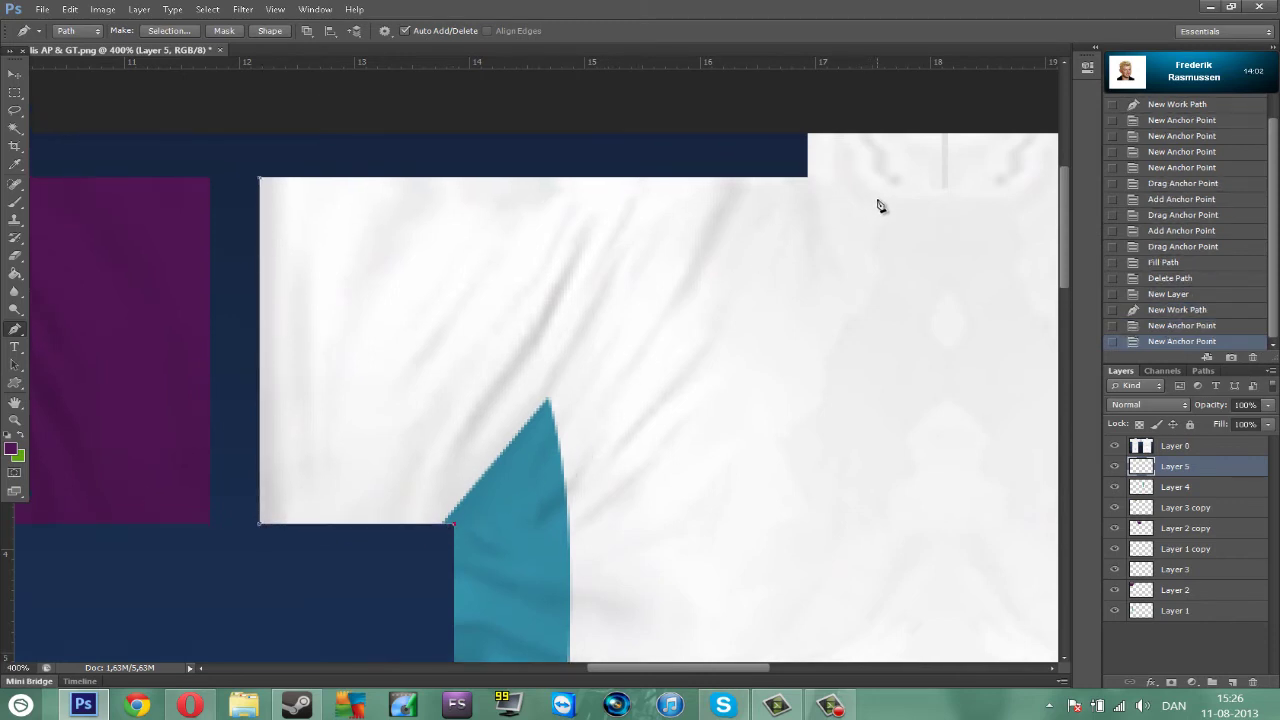
left_click(878, 200)
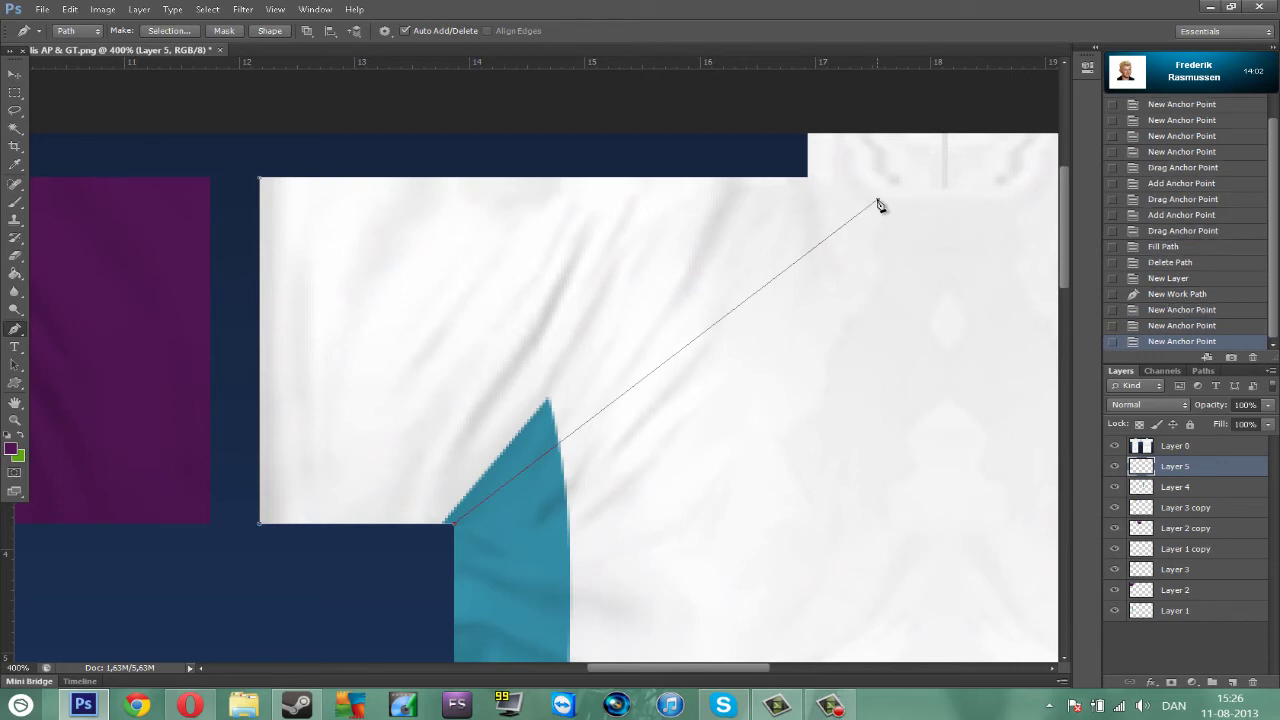
left_click(808, 179)
Step: Shift the sleeve path's tip below the collar inward and bend its diagonal edge into an S-curve with two added anchor points
left_click_drag(14, 328, 90, 357)
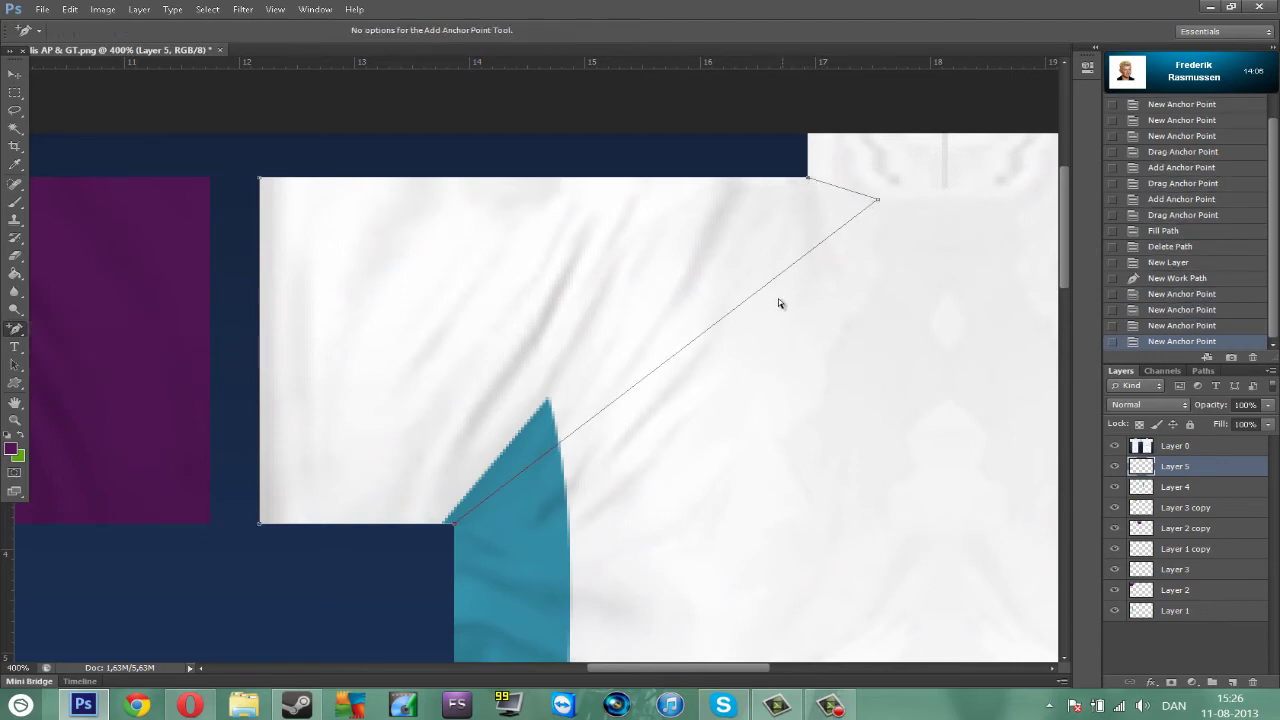
left_click_drag(878, 200, 860, 202)
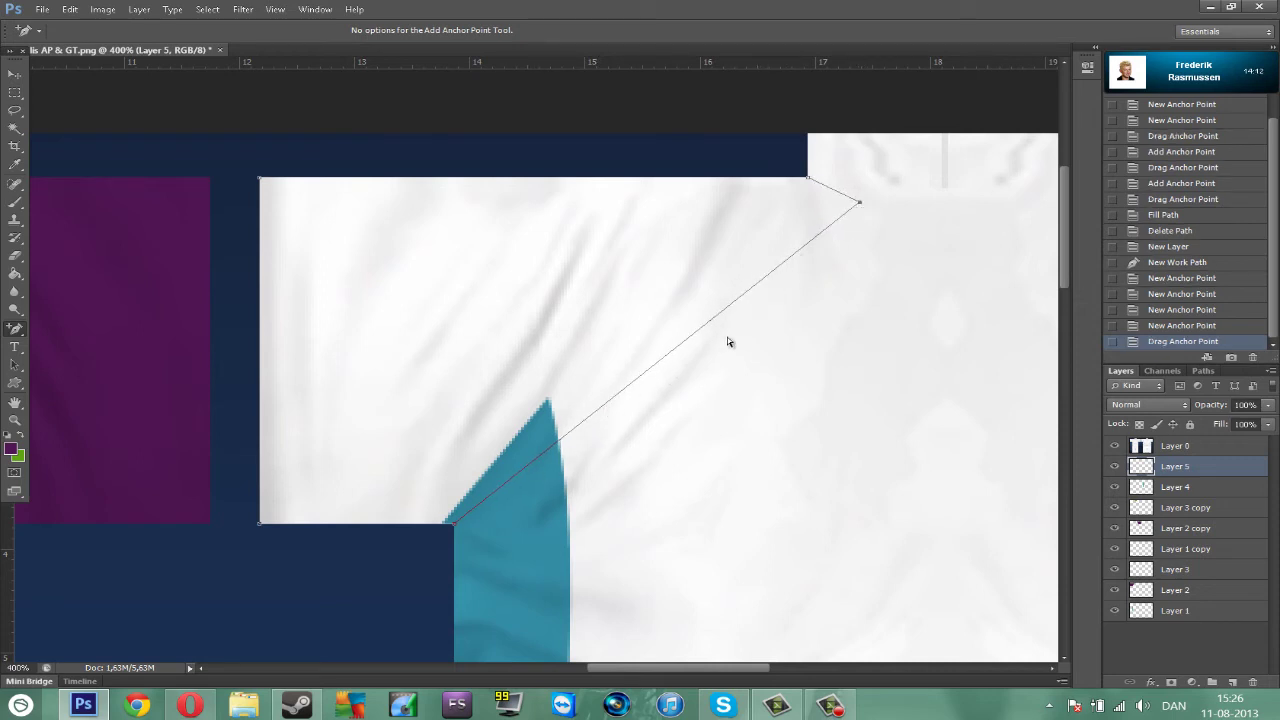
left_click_drag(740, 297, 723, 292)
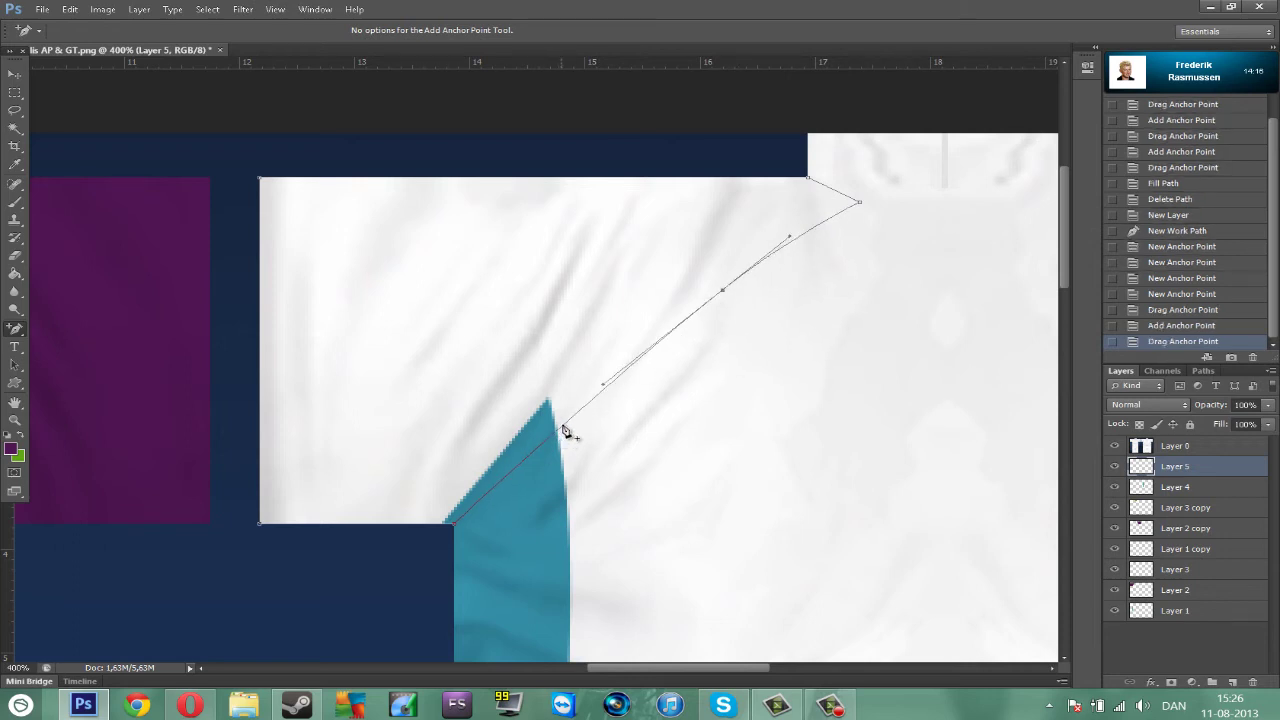
left_click_drag(568, 428, 586, 434)
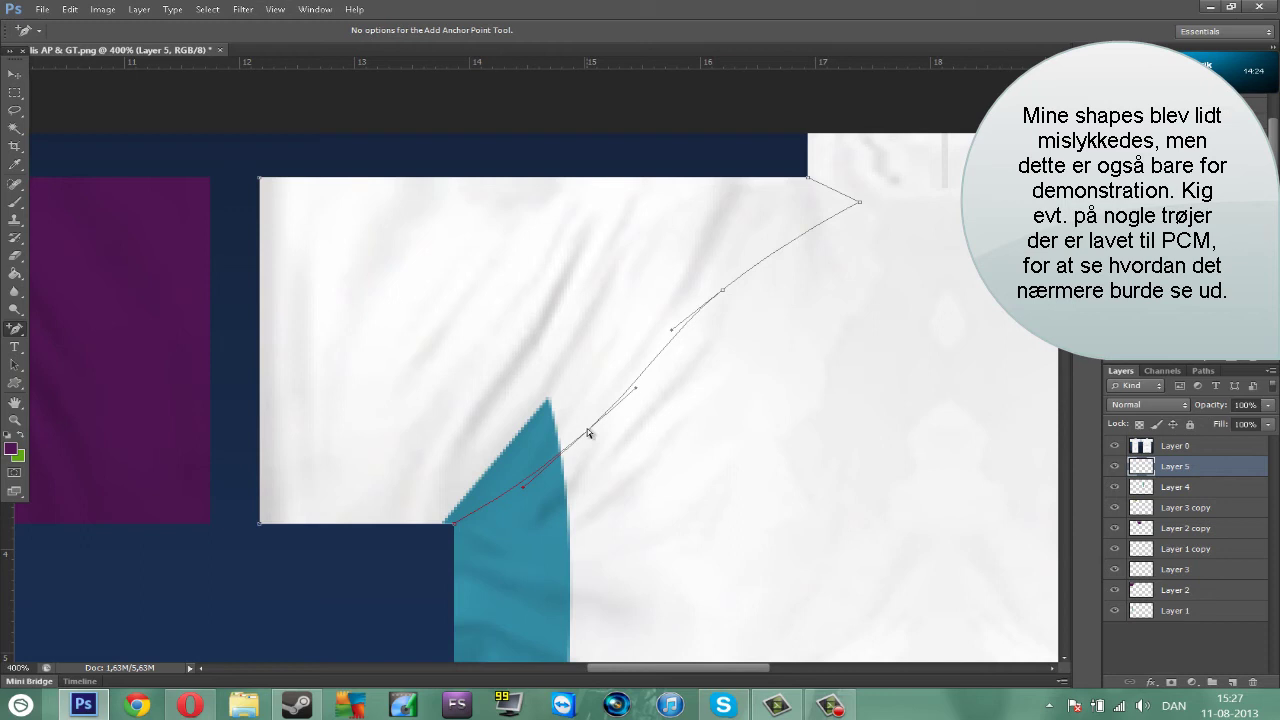
Step: Fill the back's left sleeve path with purple and delete the path
right_click(796, 348)
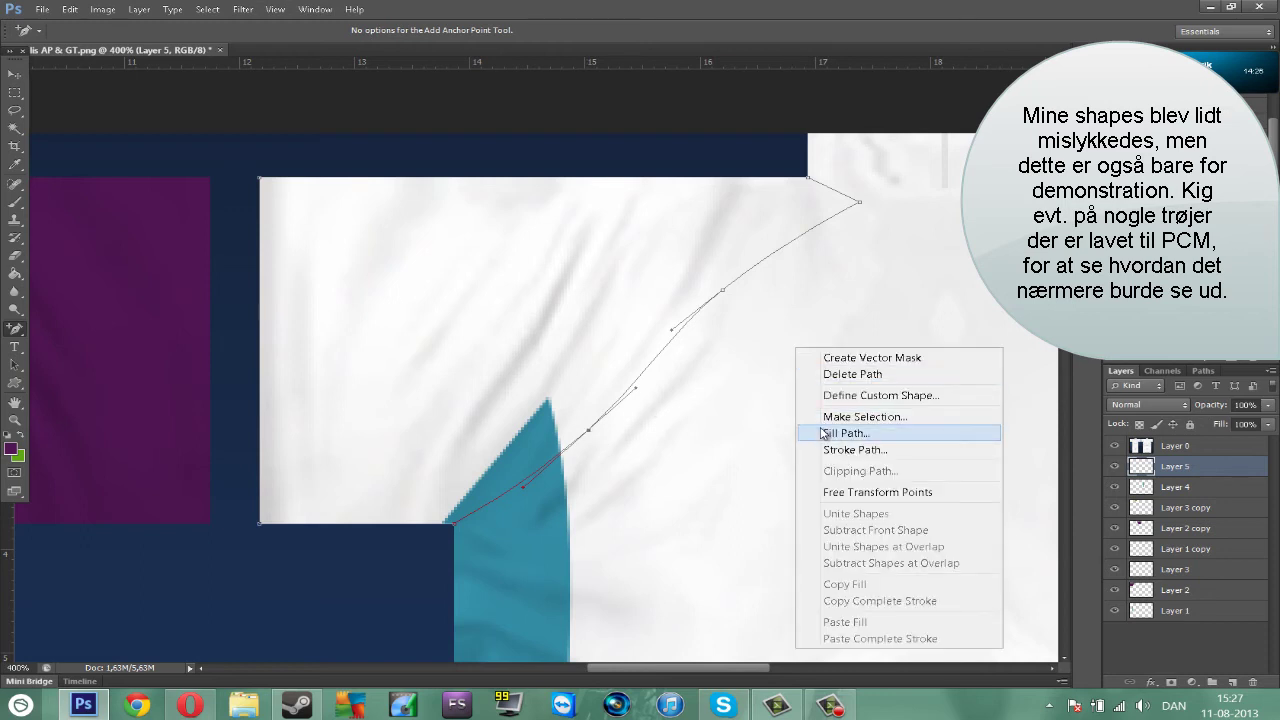
left_click(845, 433)
key("Return")
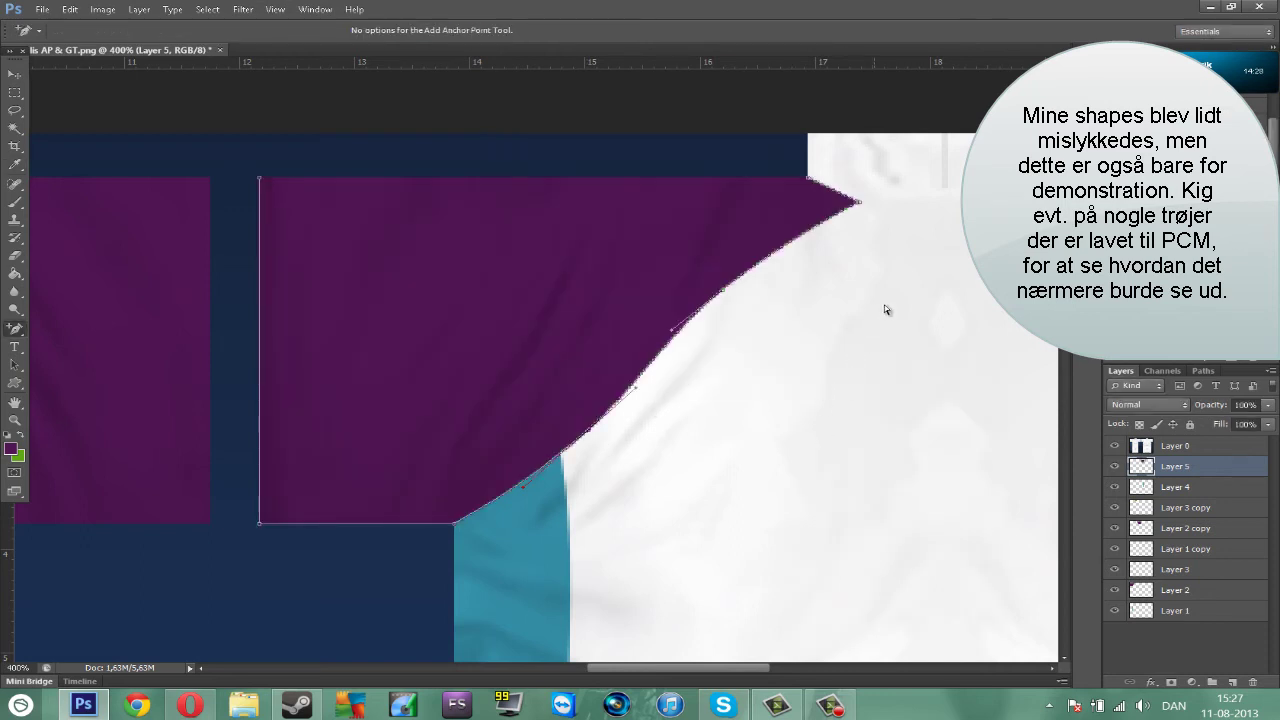
right_click(884, 305)
left_click(958, 333)
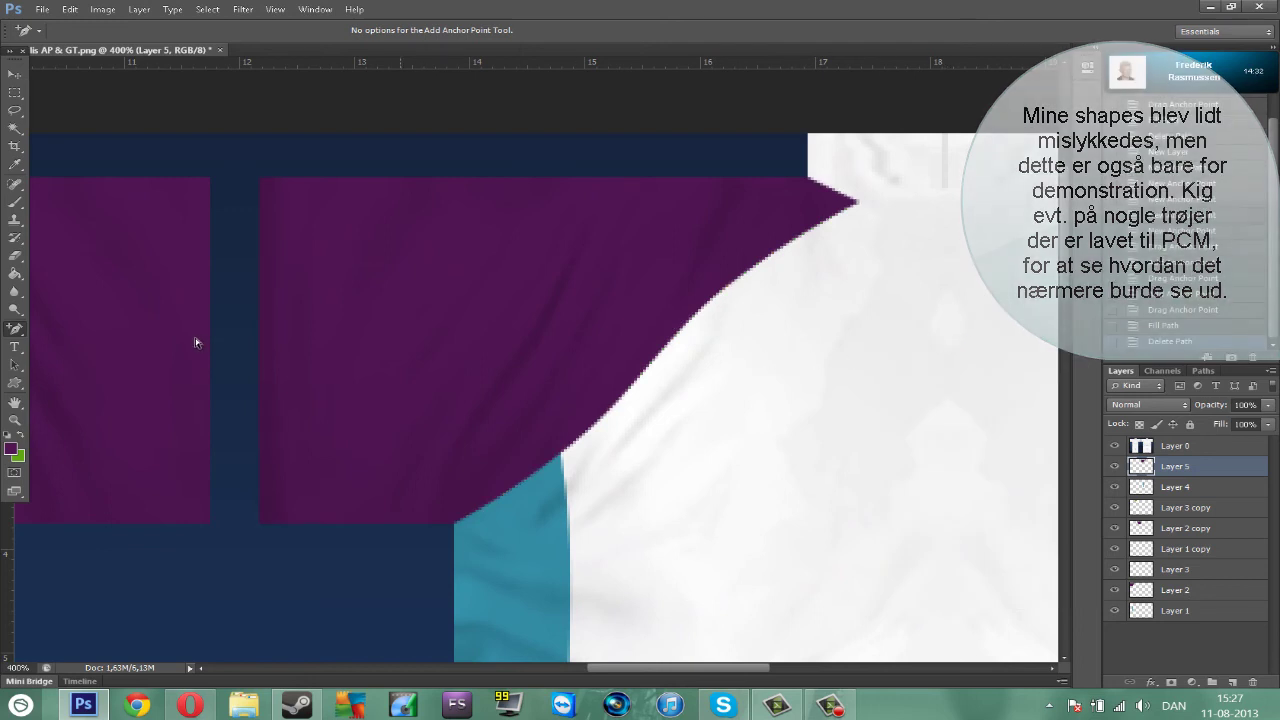
Step: Add a new layer for the back collar and make green the foreground colour for the Pen shape
left_click(15, 328)
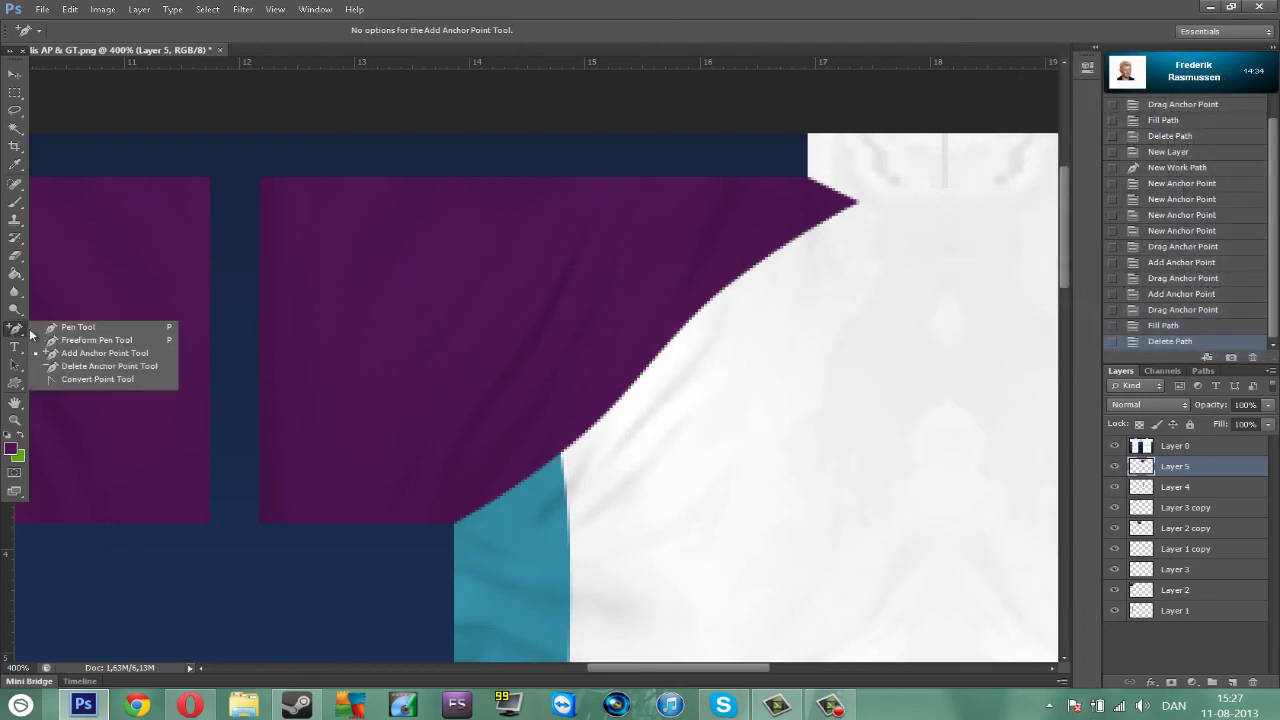
left_click(62, 330)
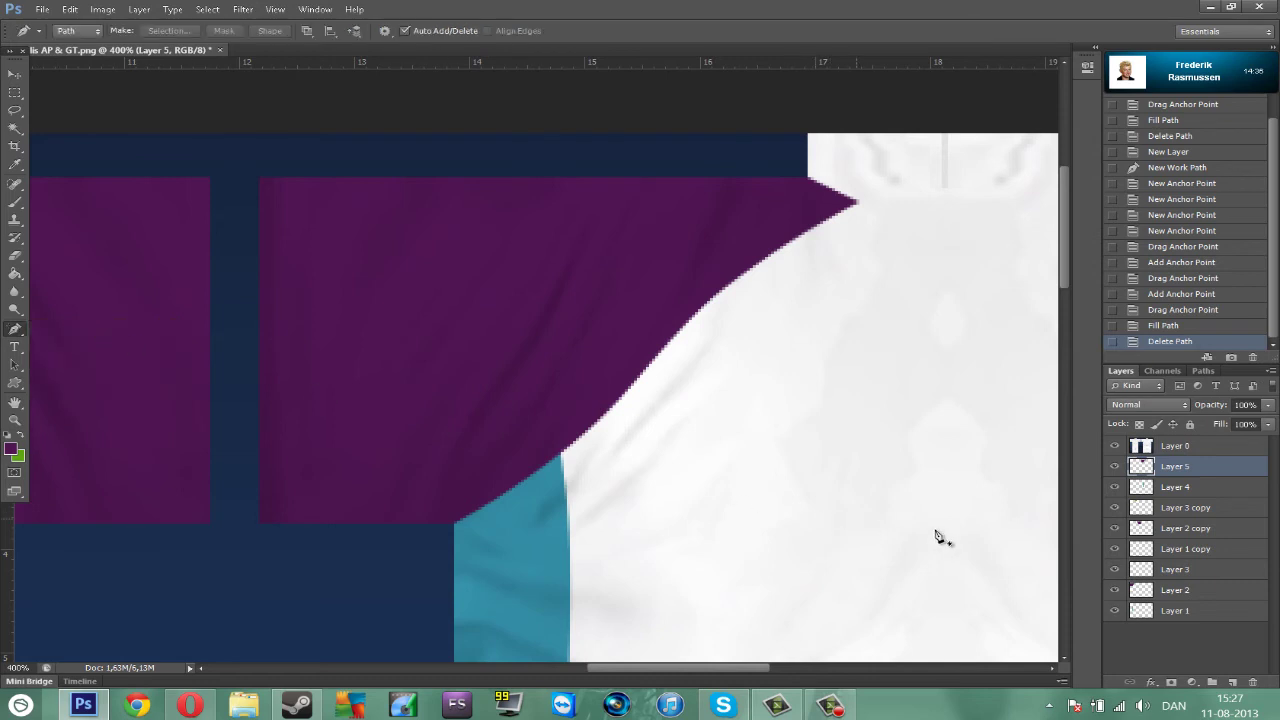
left_click(1232, 682)
scroll(778, 667, "right", 3)
scroll(831, 566, "up", 2)
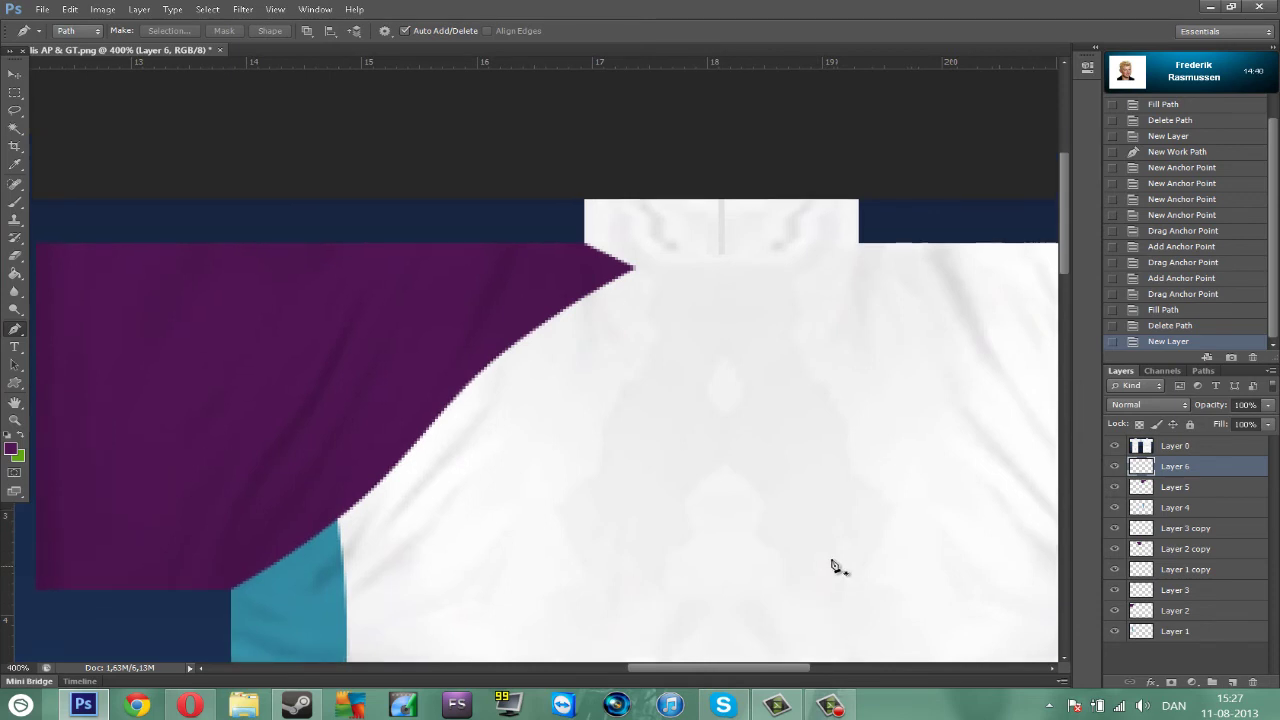
scroll(600, 400, "up", 1)
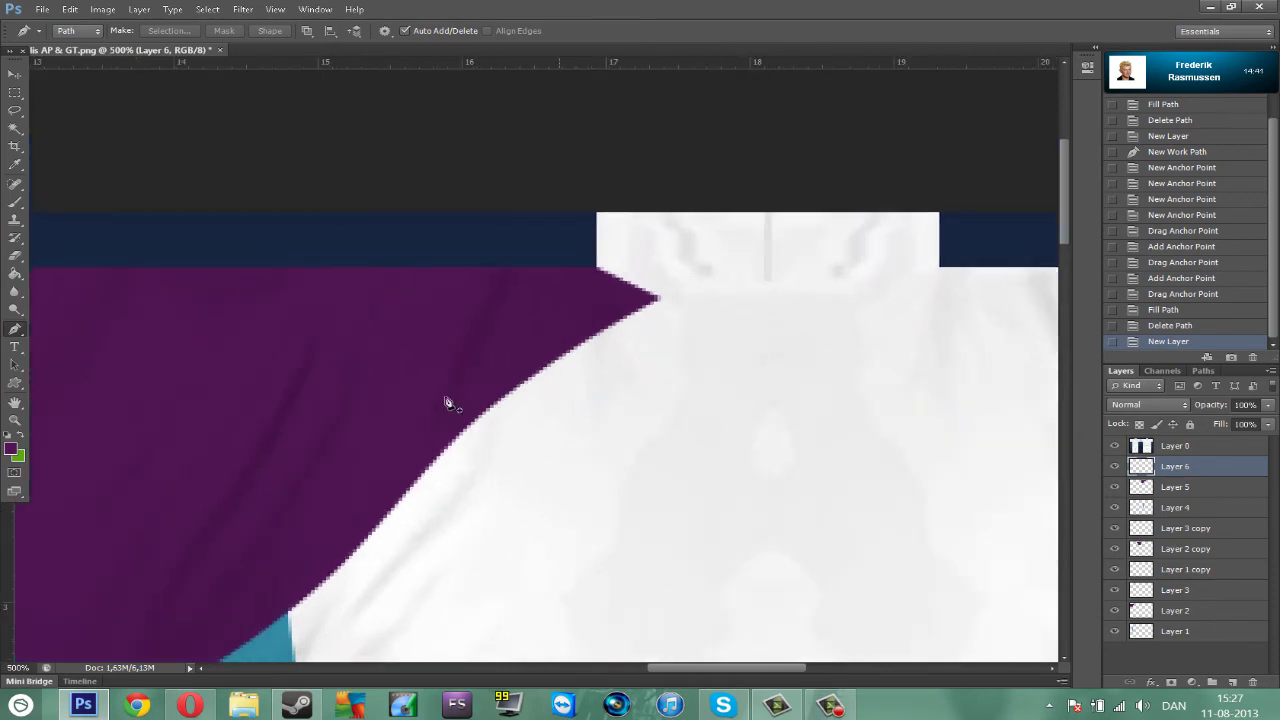
left_click(23, 438)
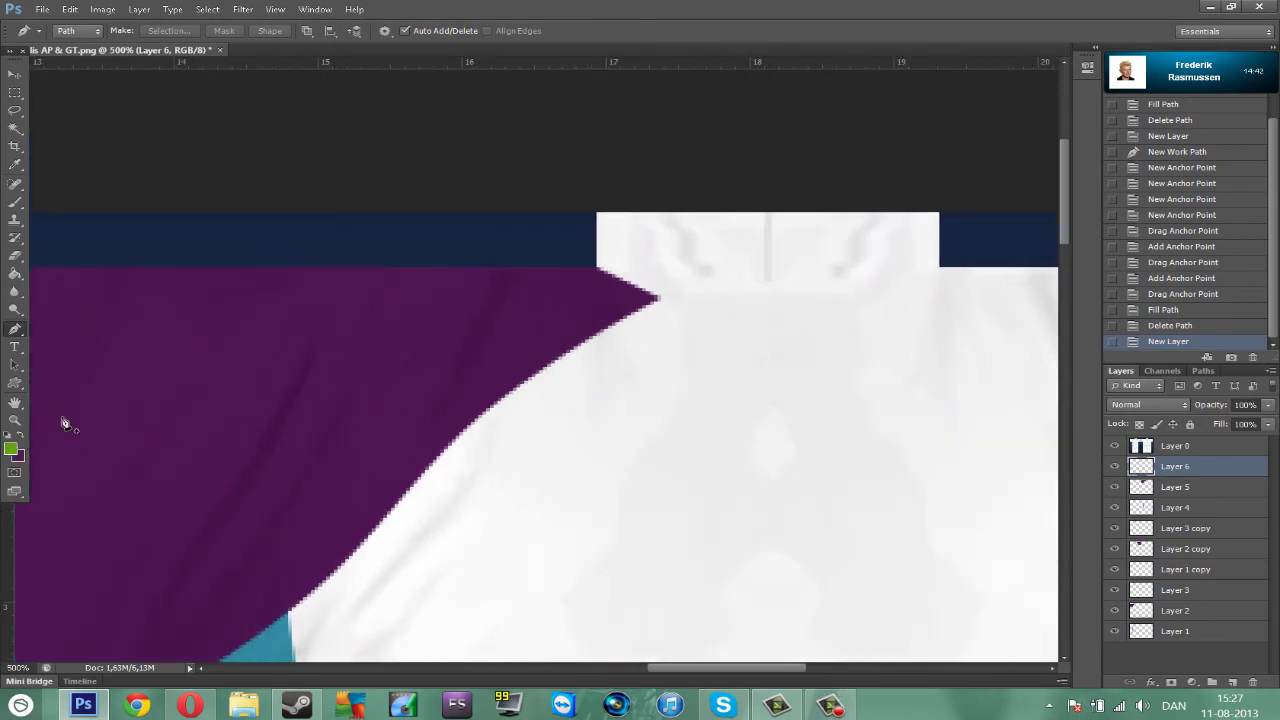
Step: Draw a Pen path around the left half of the back collar up to the centre line, and curve its lower edge with an added anchor point
left_click(597, 213)
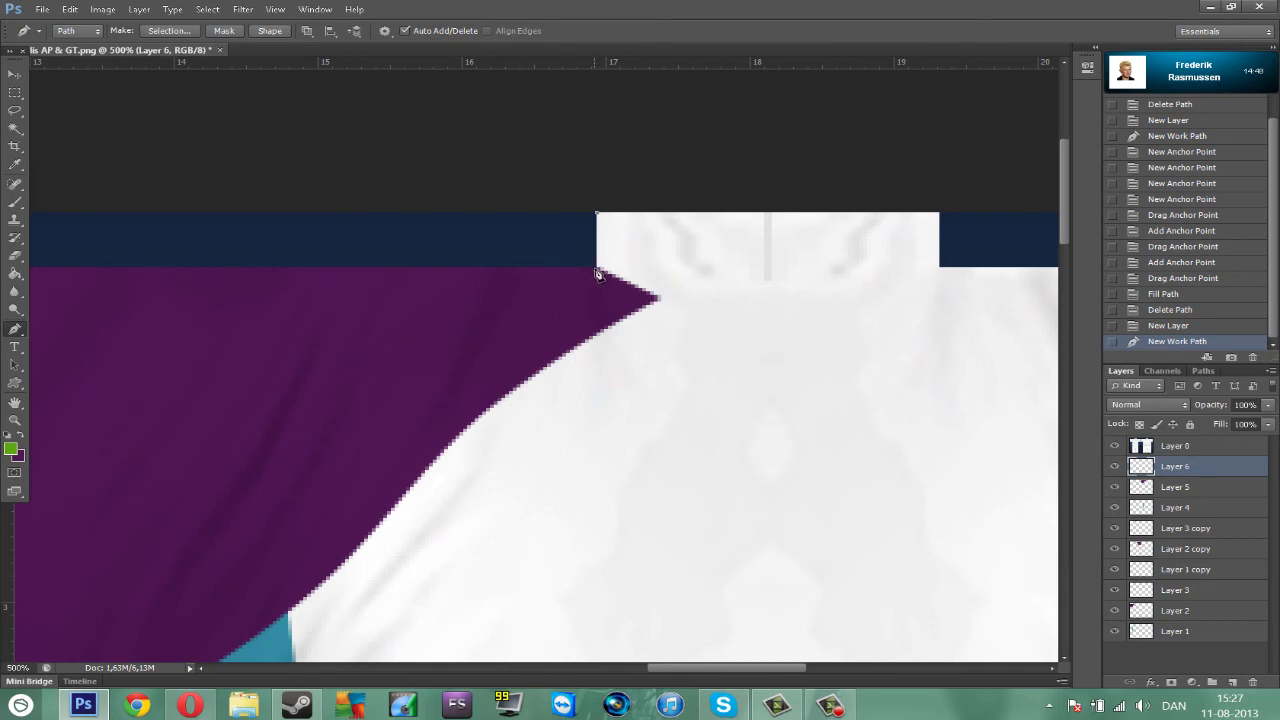
left_click(597, 270)
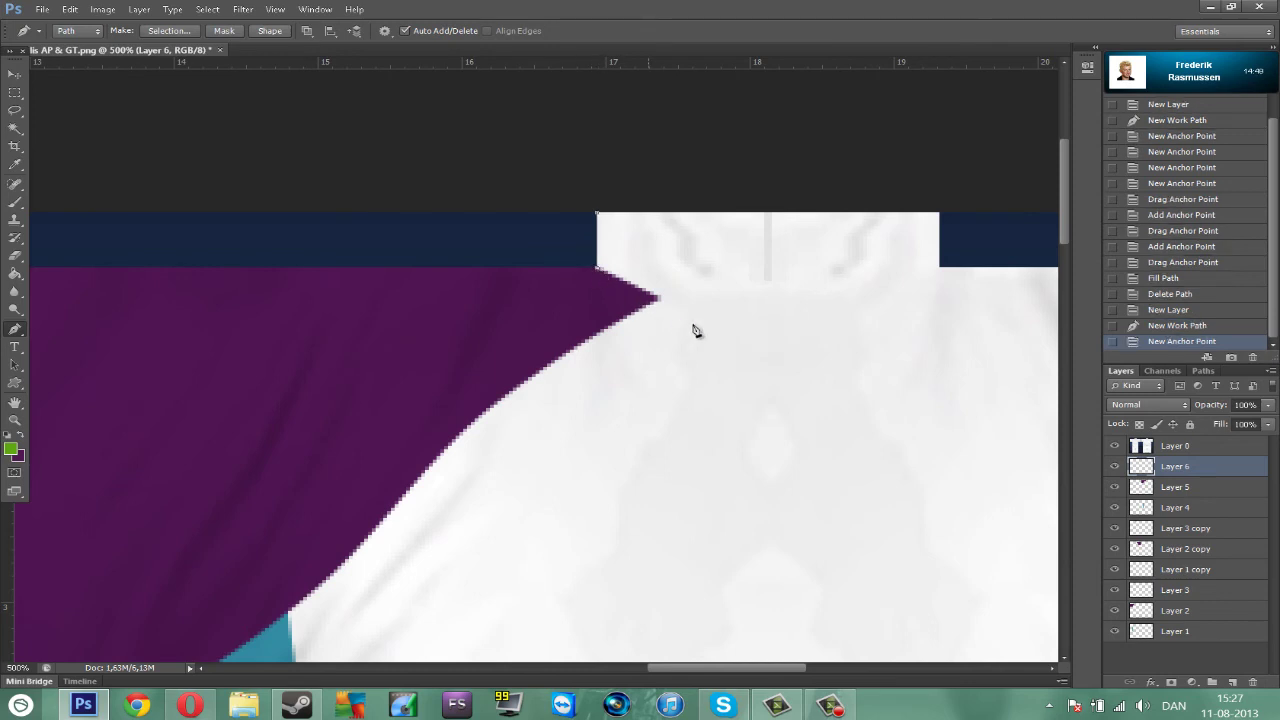
left_click(768, 316)
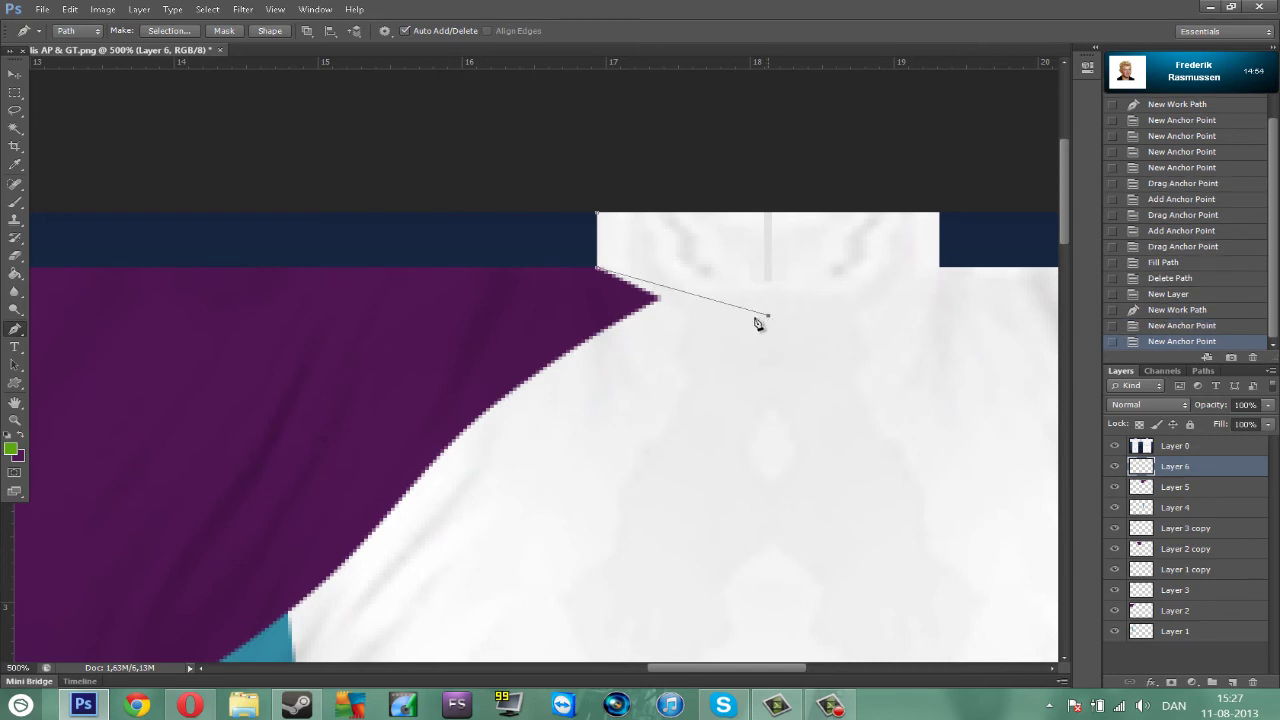
left_click(769, 213)
left_click_drag(15, 329, 64, 360)
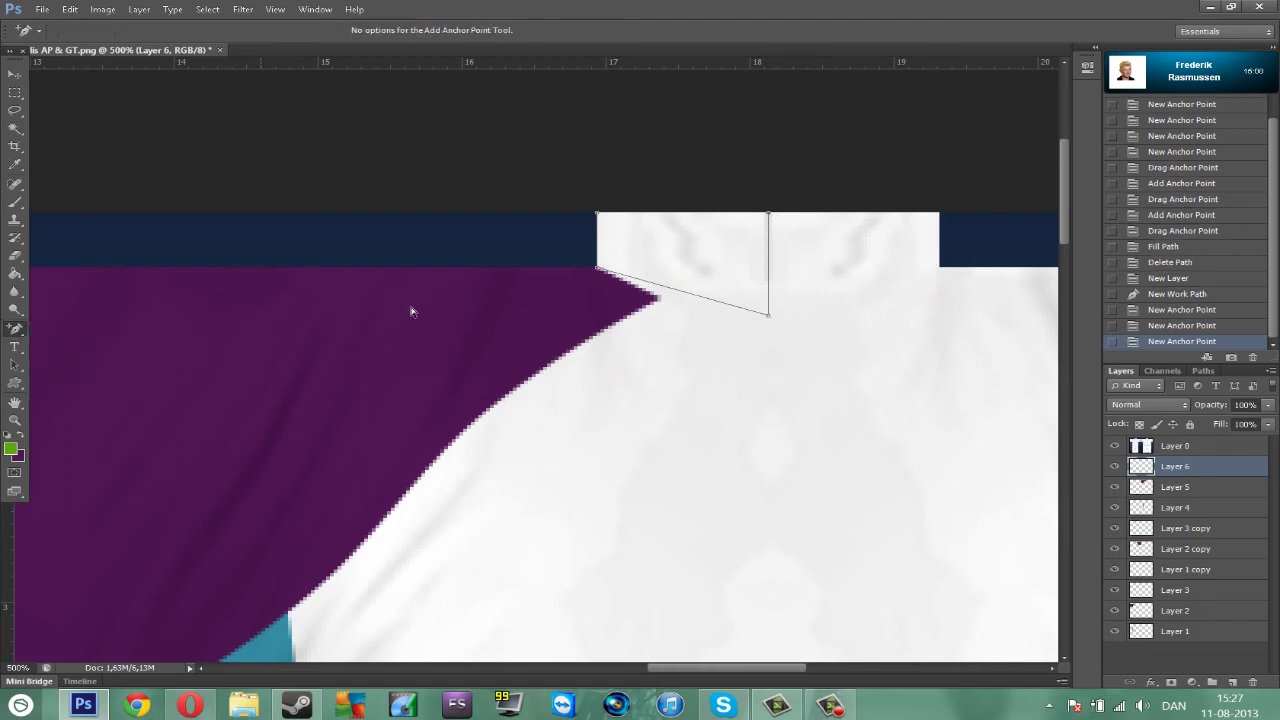
left_click_drag(677, 289, 669, 306)
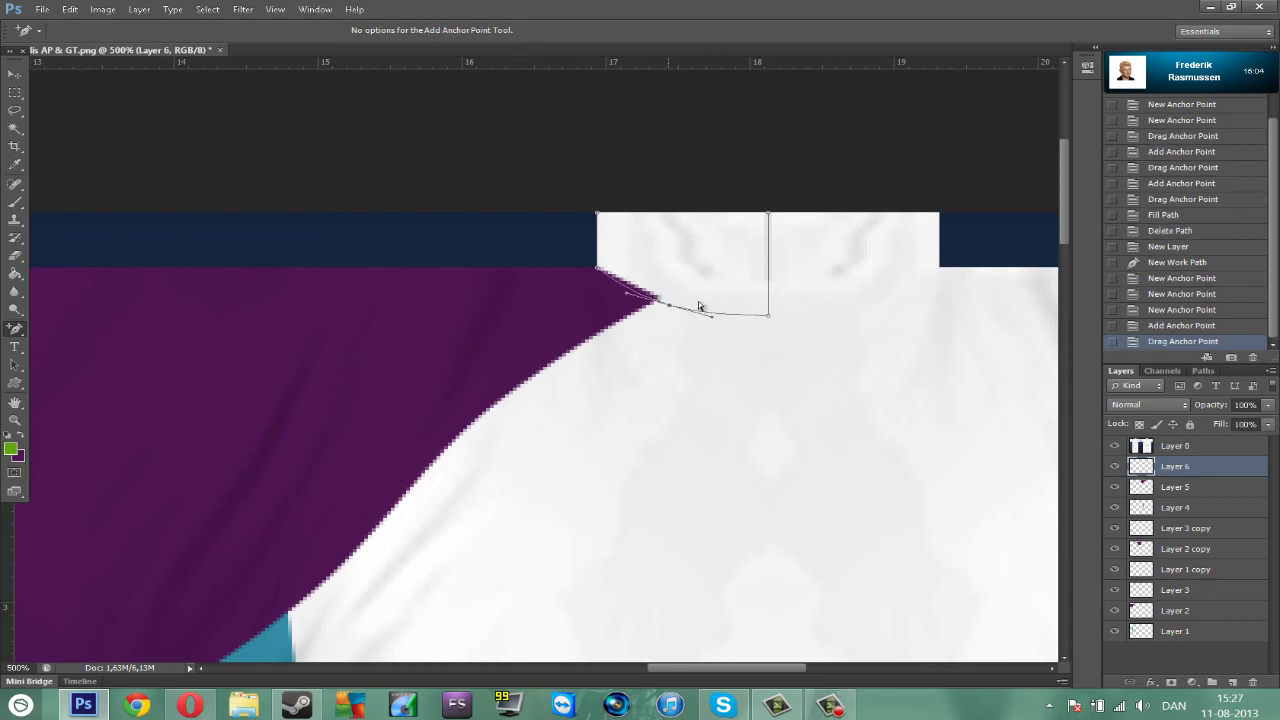
Step: Fill the left half of the back collar with green and delete the path
right_click(806, 289)
left_click(840, 374)
key("Return")
right_click(837, 278)
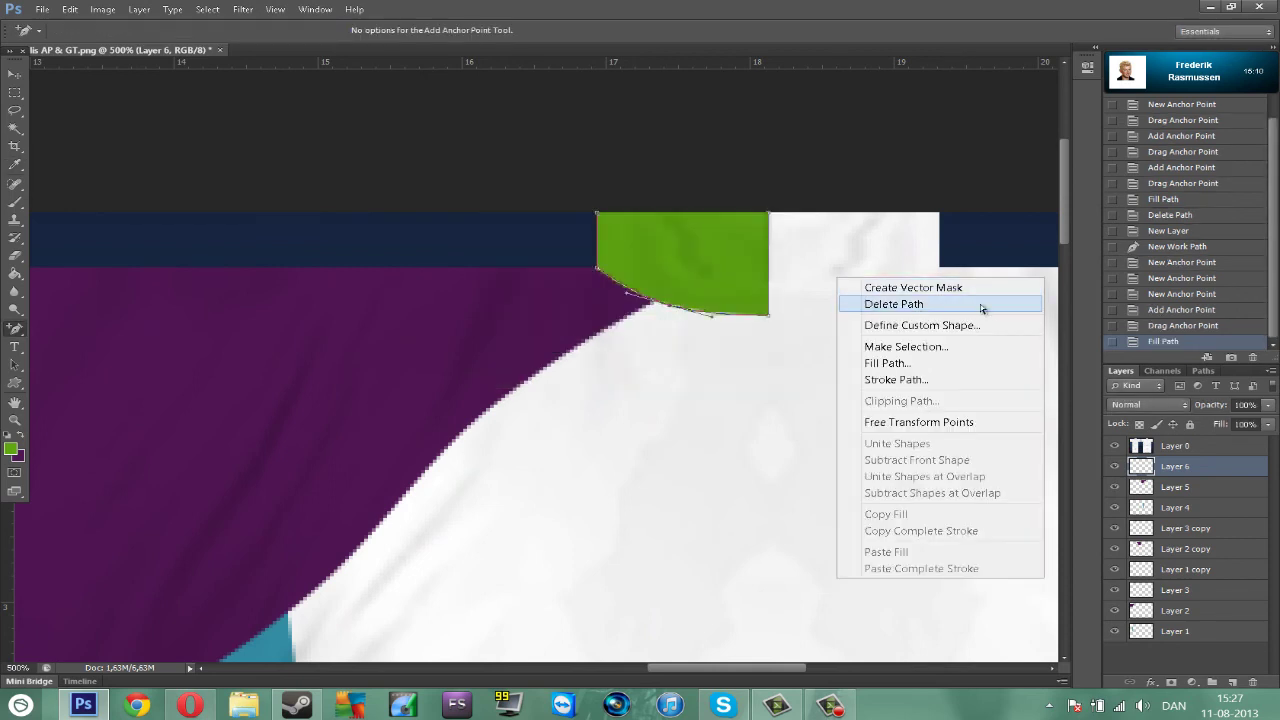
left_click(980, 305)
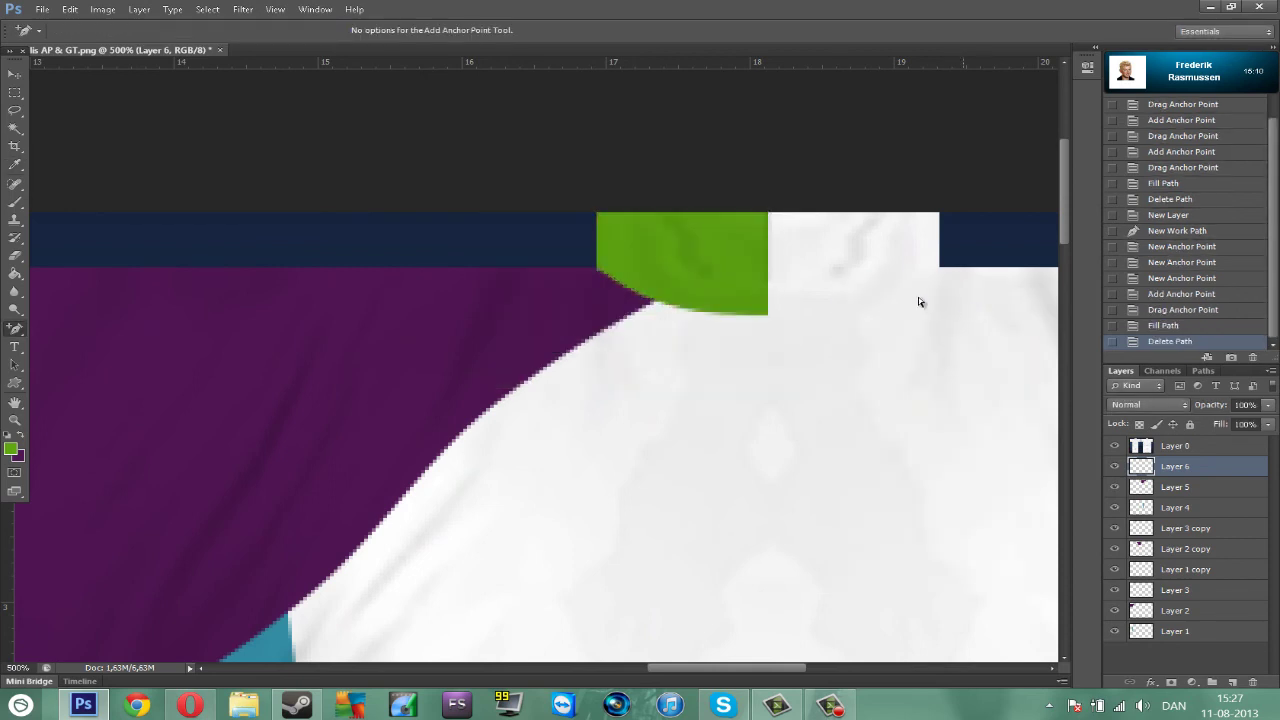
Step: Duplicate the back's three shape layers, Layer 4, Layer 5 and Layer 6, together within the same document
left_click(14, 75)
left_click(1192, 512, "shift")
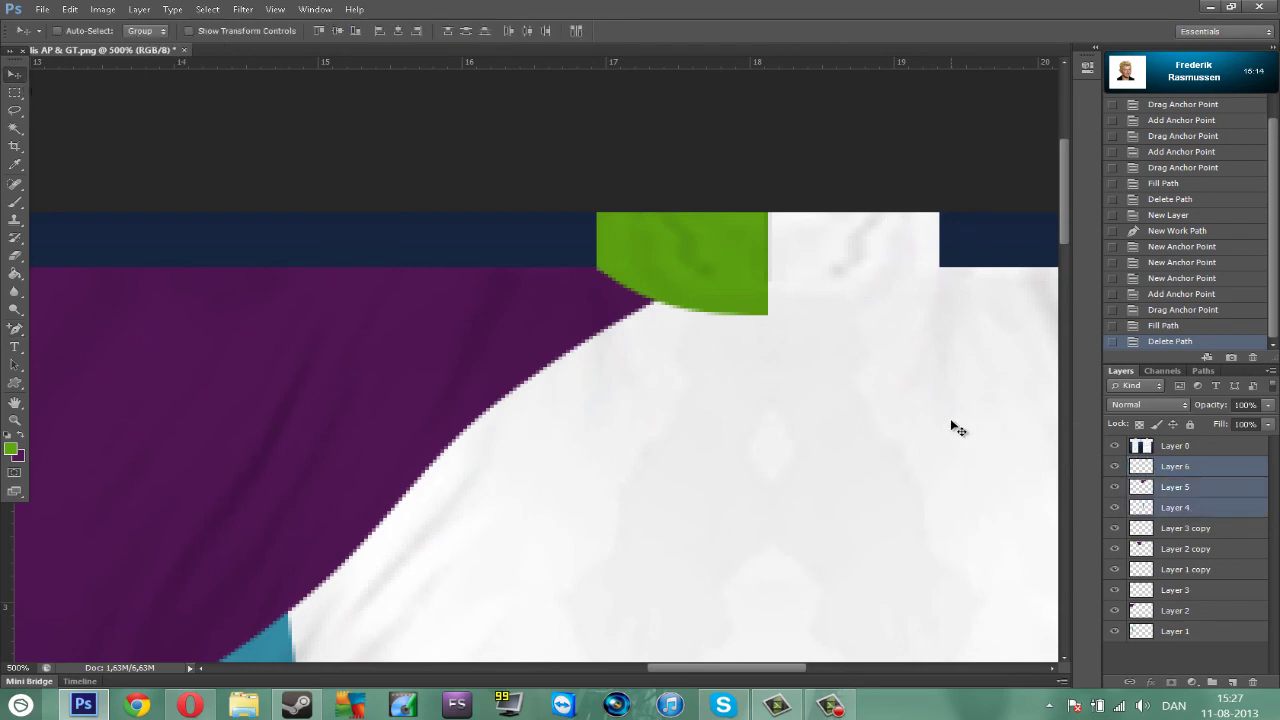
right_click(1192, 487)
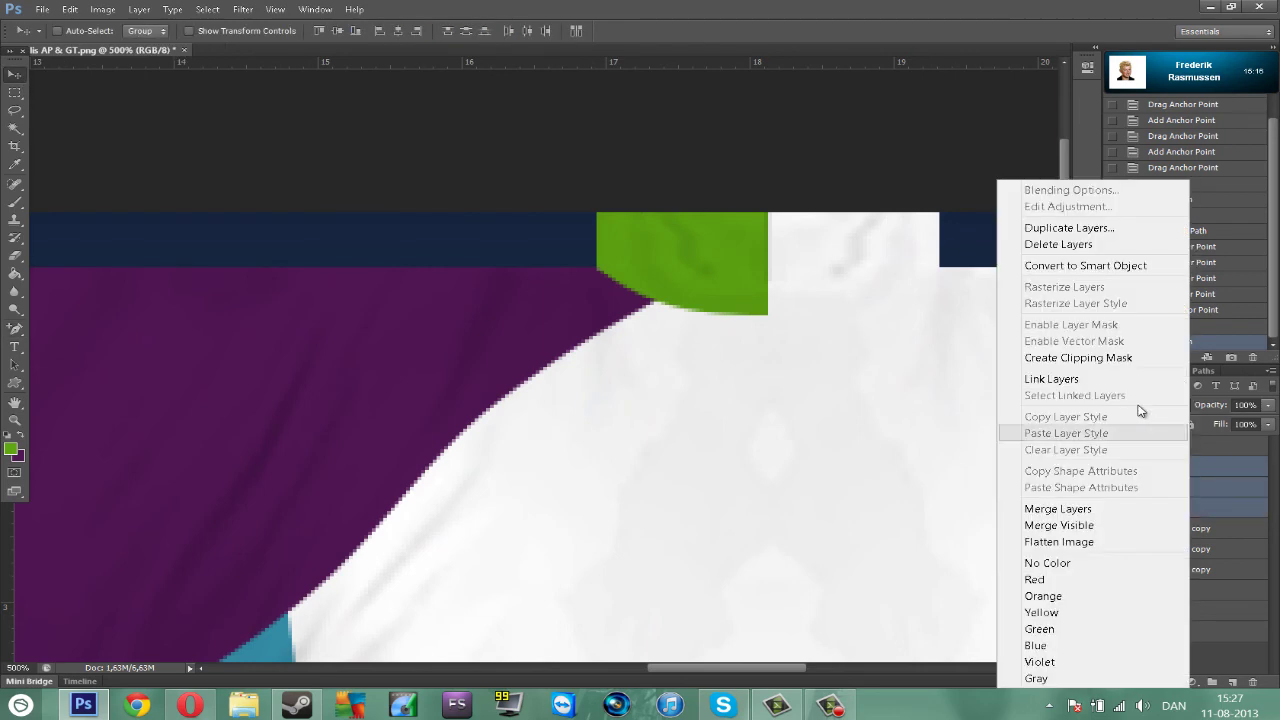
left_click(1063, 226)
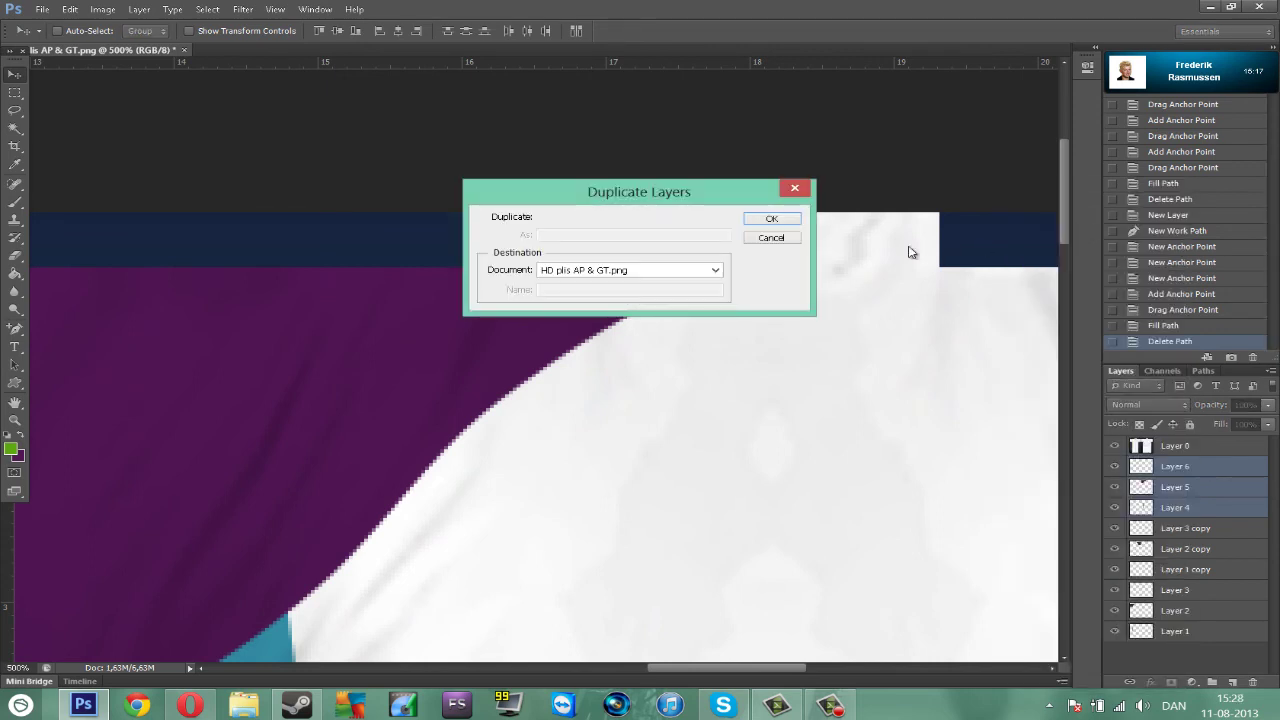
left_click(755, 222)
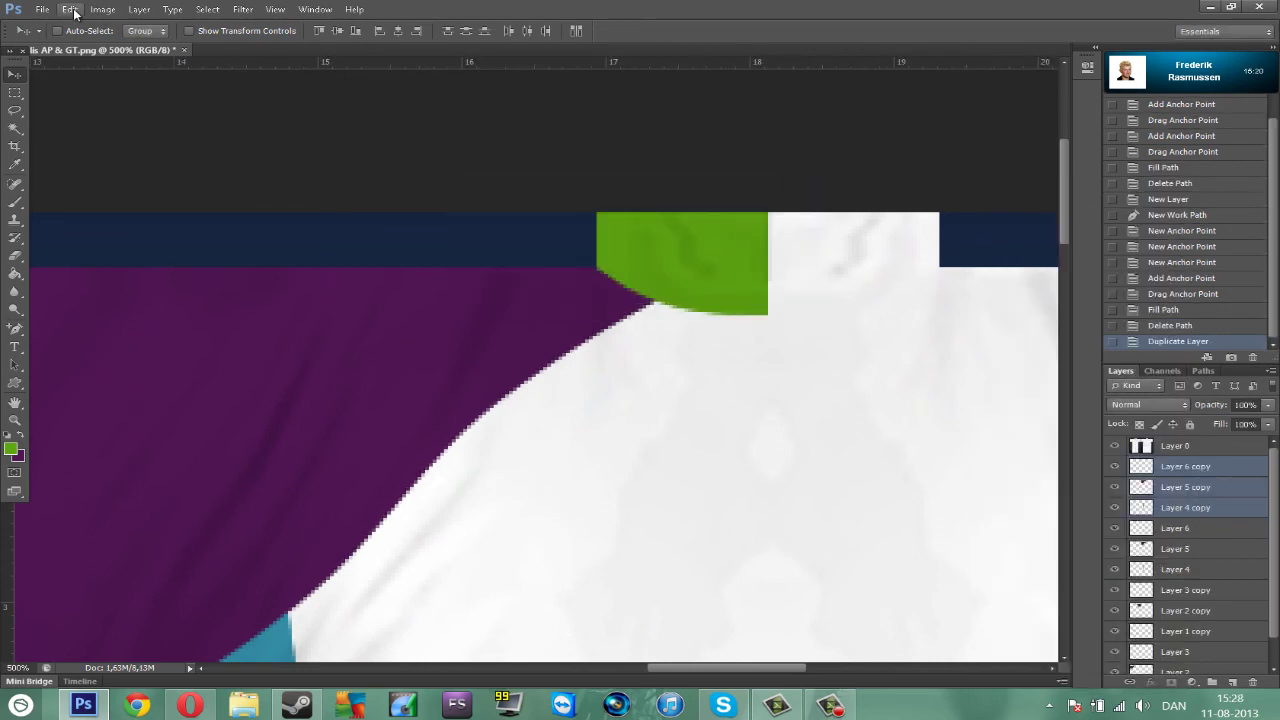
Step: Flip the three duplicated back layers horizontally
left_click(73, 11)
mouse_move(287, 353)
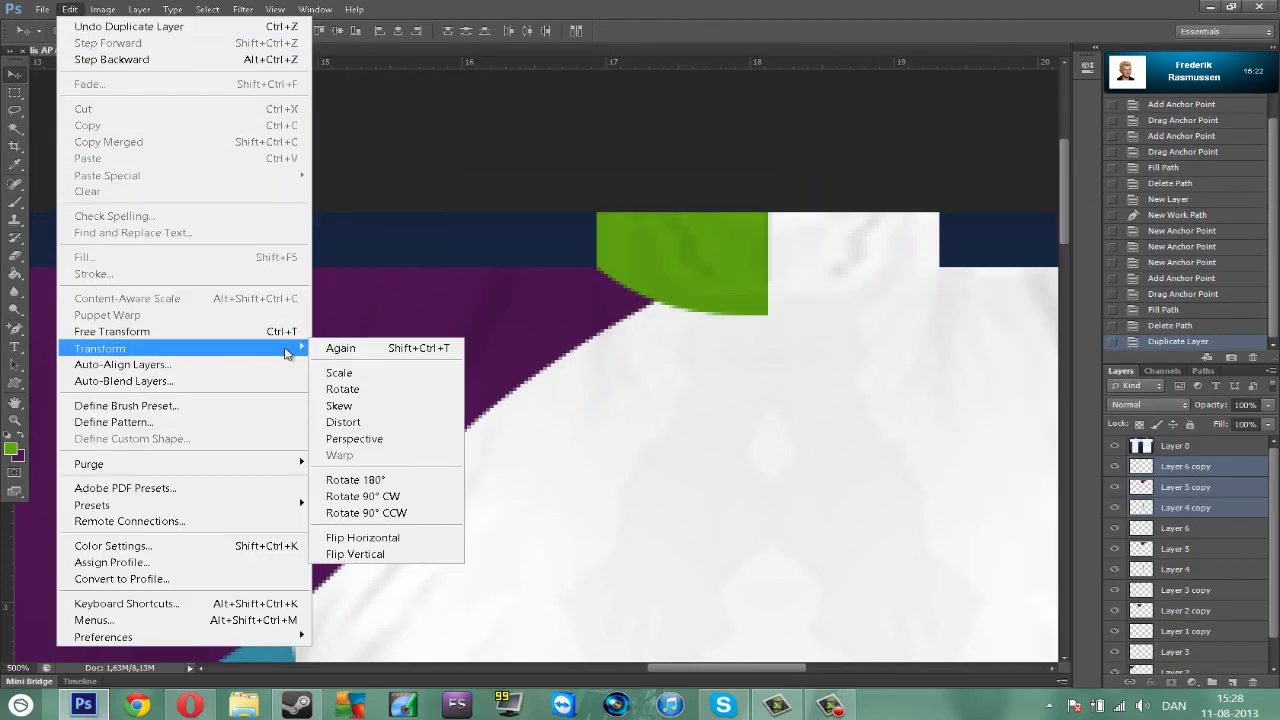
left_click(362, 537)
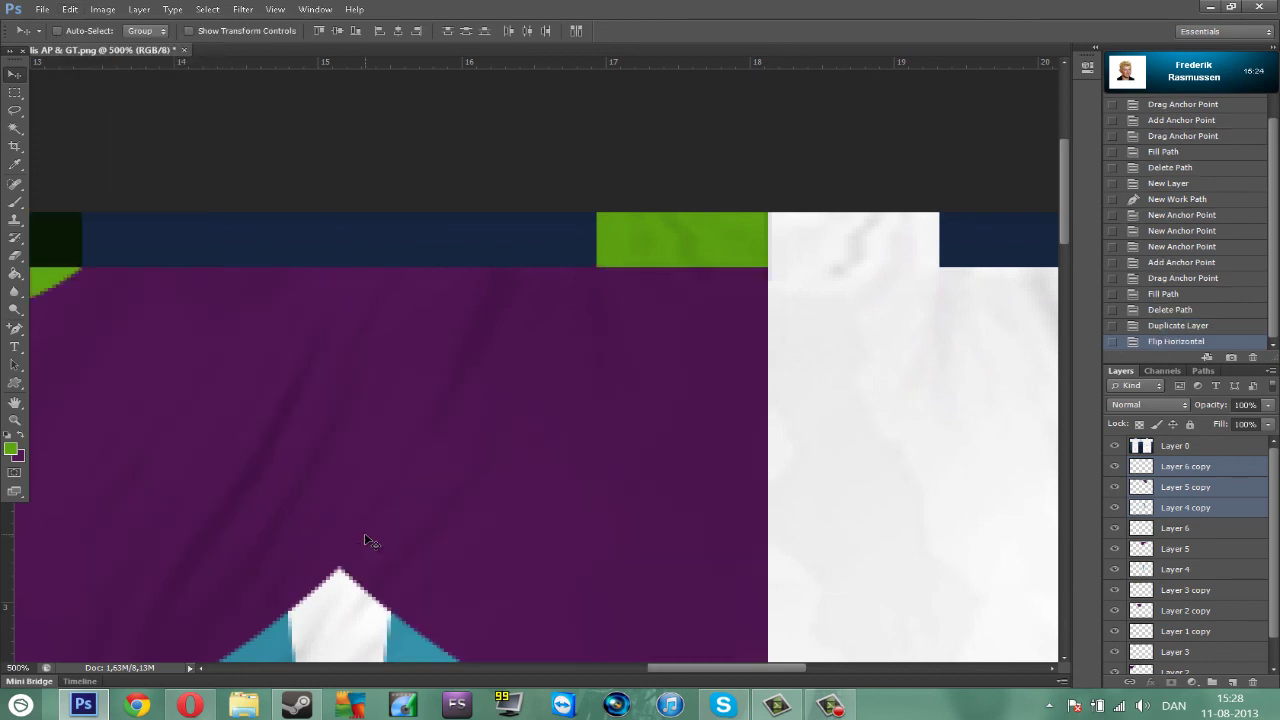
Step: Move the flipped copies horizontally across to the back's right half, so sleeve, side panel and collar mirror the left half
scroll(365, 539, "down", 4)
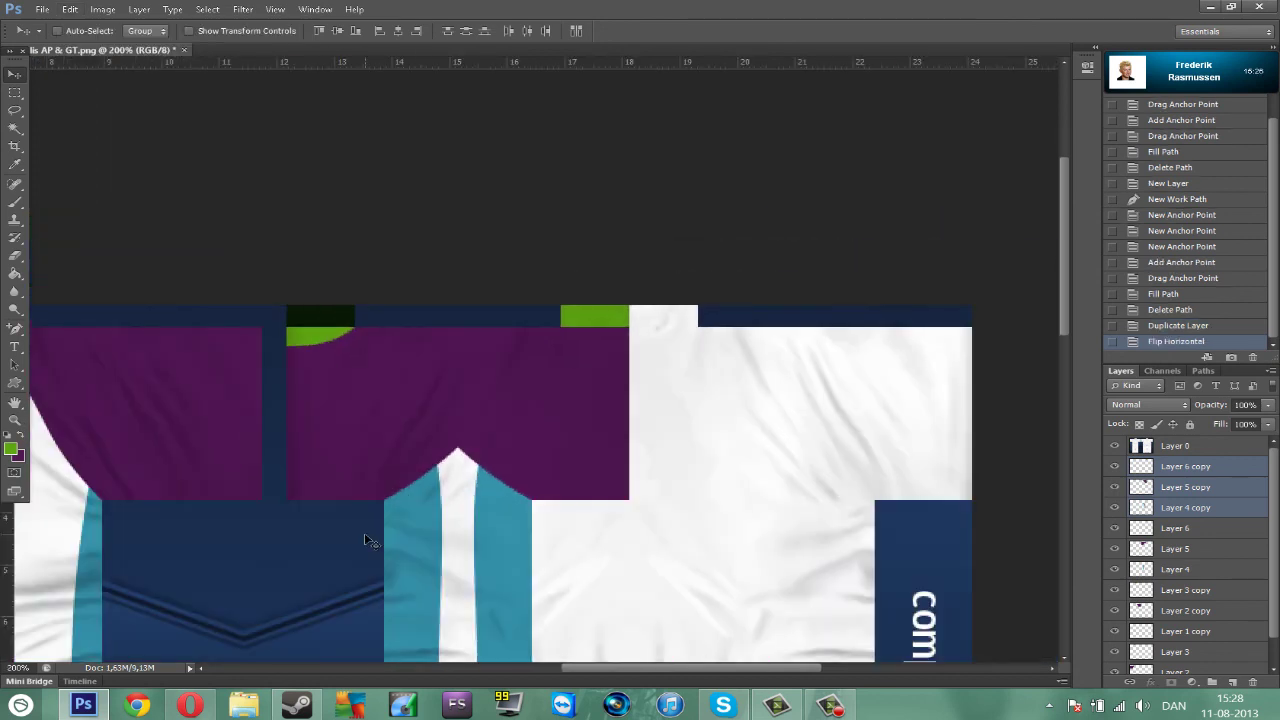
key("shift+Right")
key("shift+Right")
key("shift+Right")
key("shift+Right")
key("shift+Right")
key("shift+Right")
key("shift+Right")
key("shift+Right")
key("shift+Right")
key("shift+Right")
key("shift+Right")
key("shift+Right")
key("shift+Right")
key("shift+Right")
key("shift+Right")
key("shift+Right")
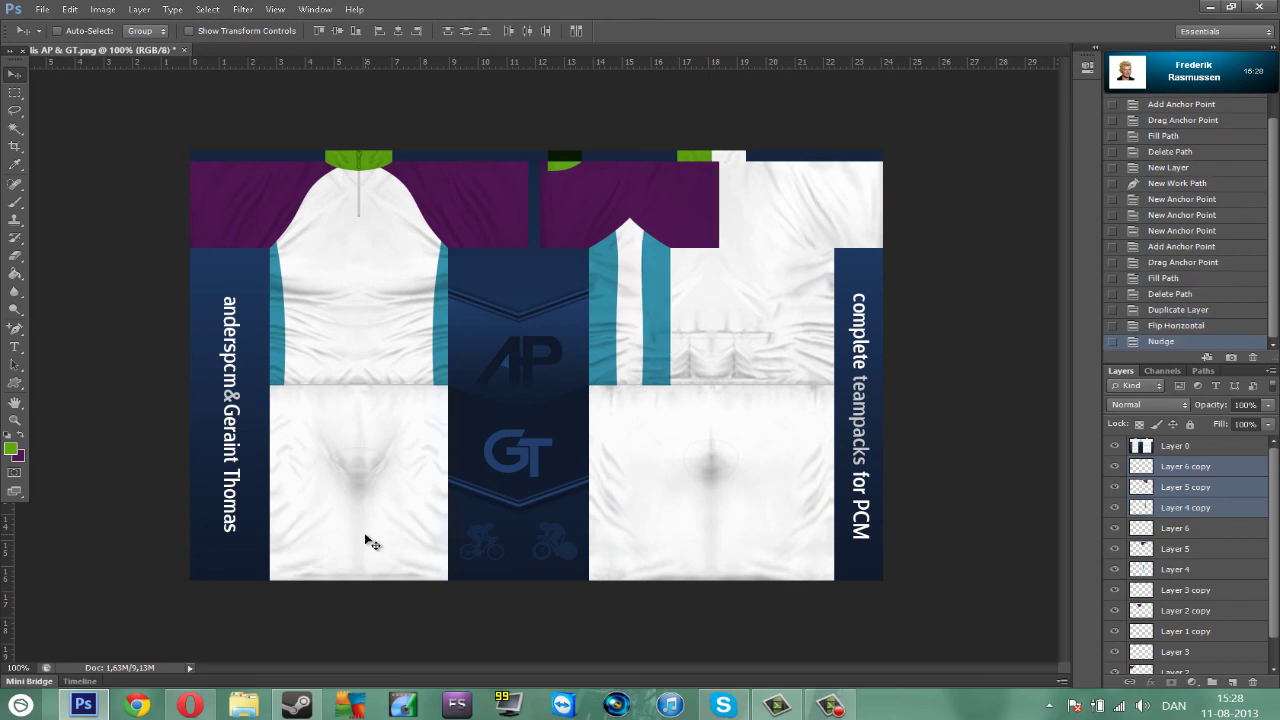
key("shift+Right")
key("shift+Right")
key("shift+Right")
key("shift+Right")
key("shift+Right")
key("shift+Right")
key("shift+Right")
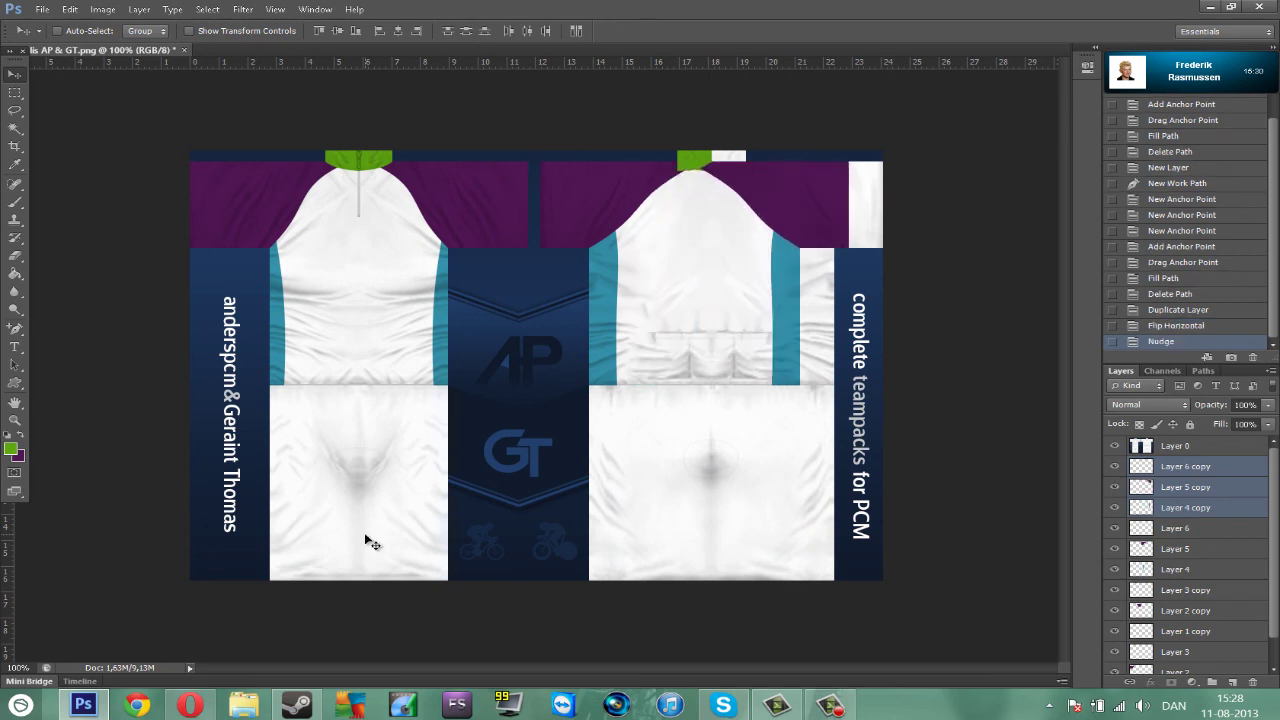
key("Right")
key("Right")
key("Right")
key("Right")
key("Right")
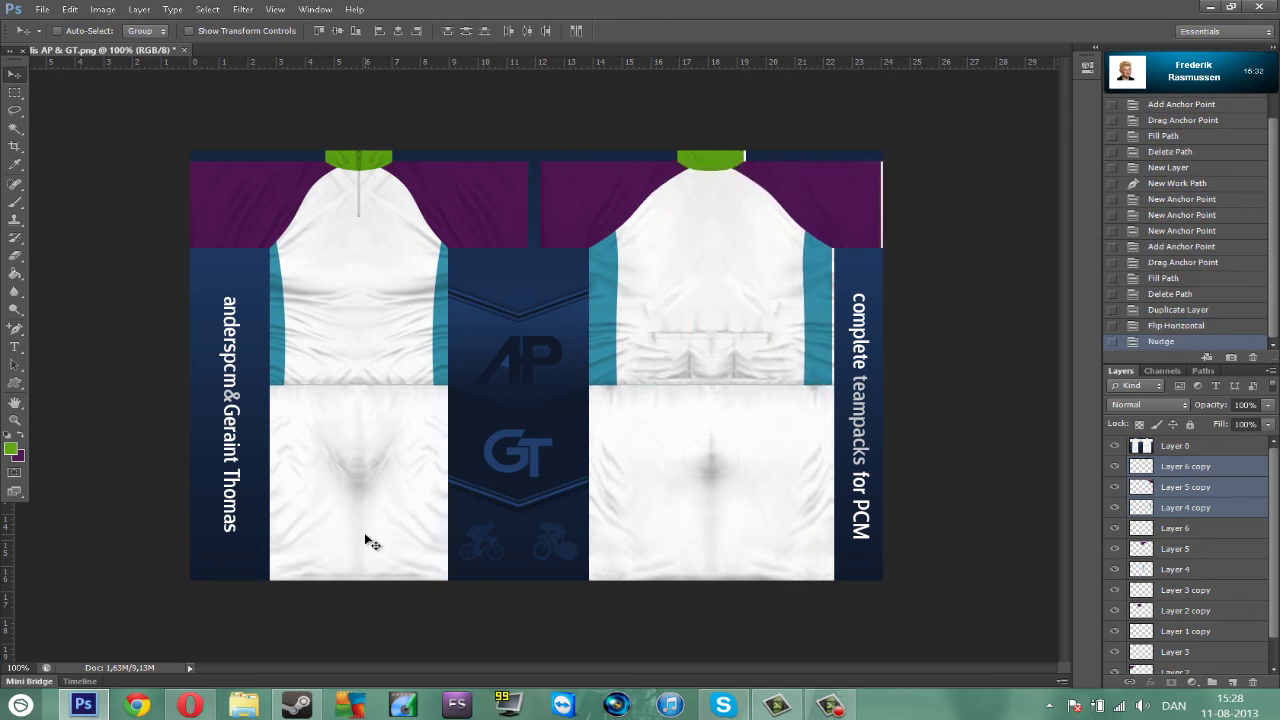